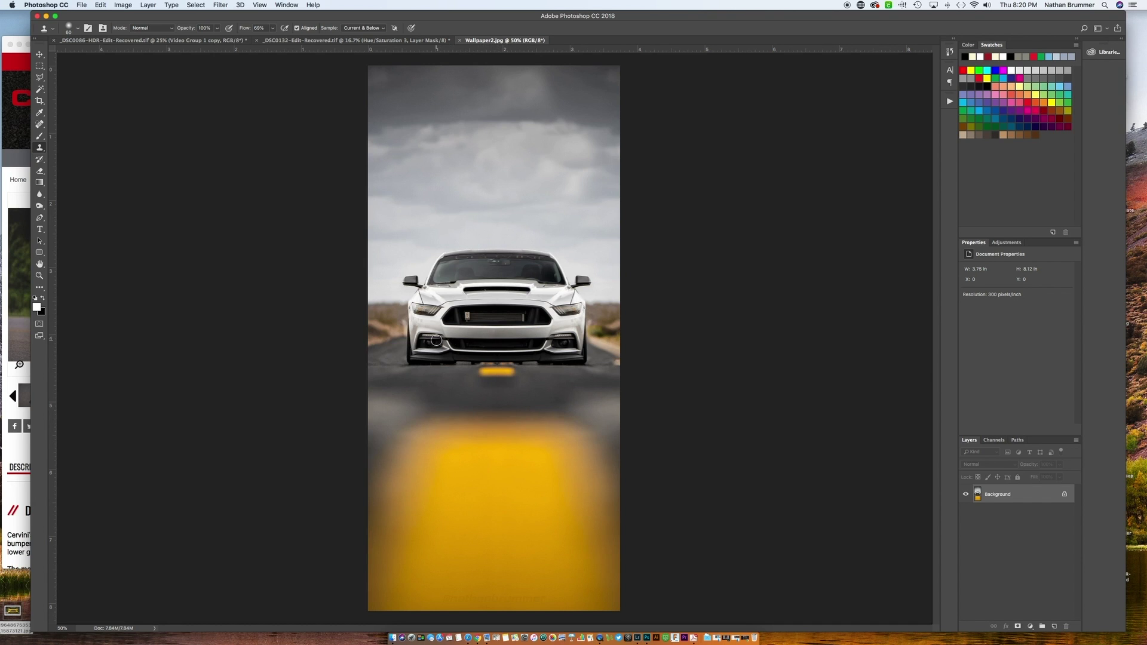
Step: View the Stalker Front End Conversion bumper photos in Safari, then return to Wallpaper2.jpg
{"action": "left_click", "coordinate": [5, 381]}
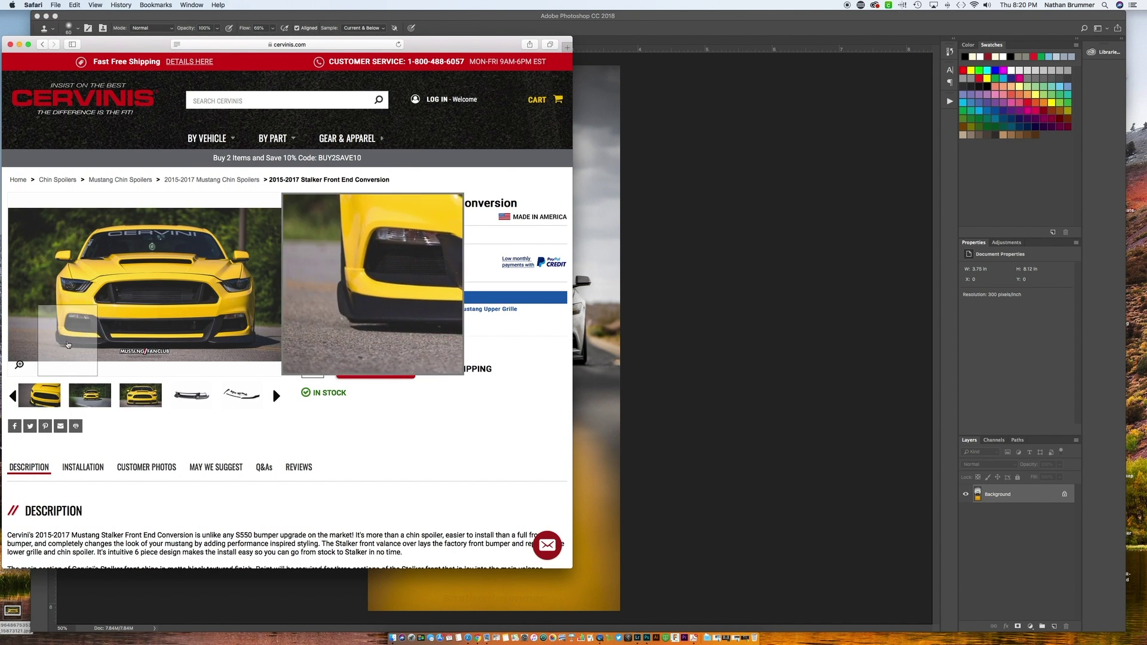
{"action": "left_click", "coordinate": [83, 387]}
{"action": "left_click", "coordinate": [132, 392]}
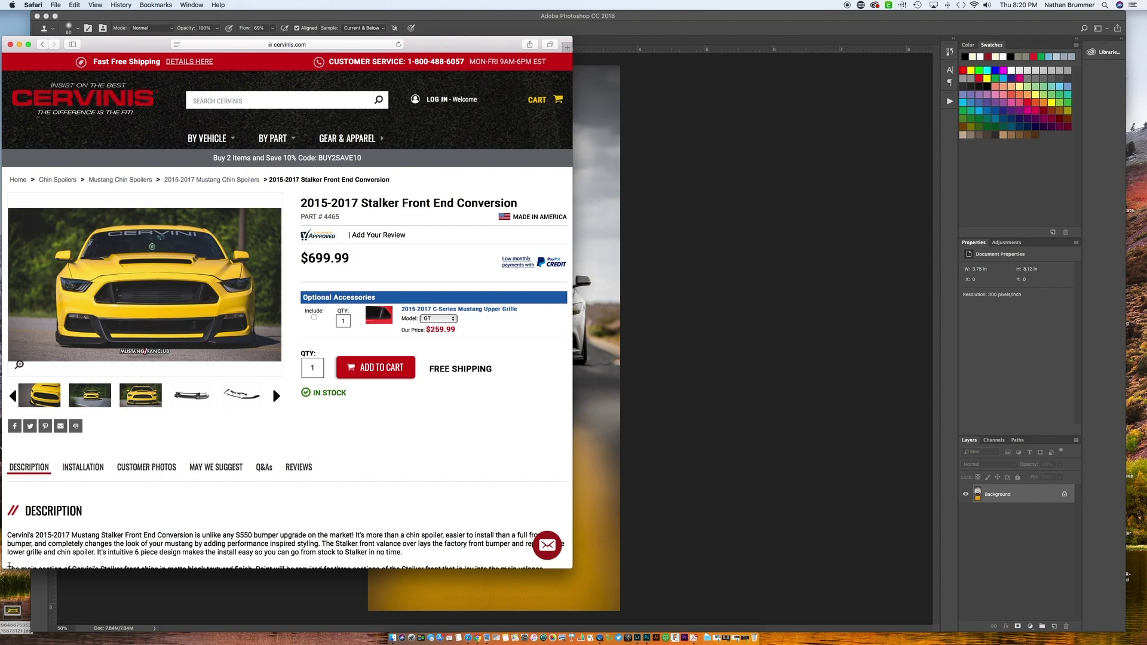
{"action": "left_click", "coordinate": [103, 615]}
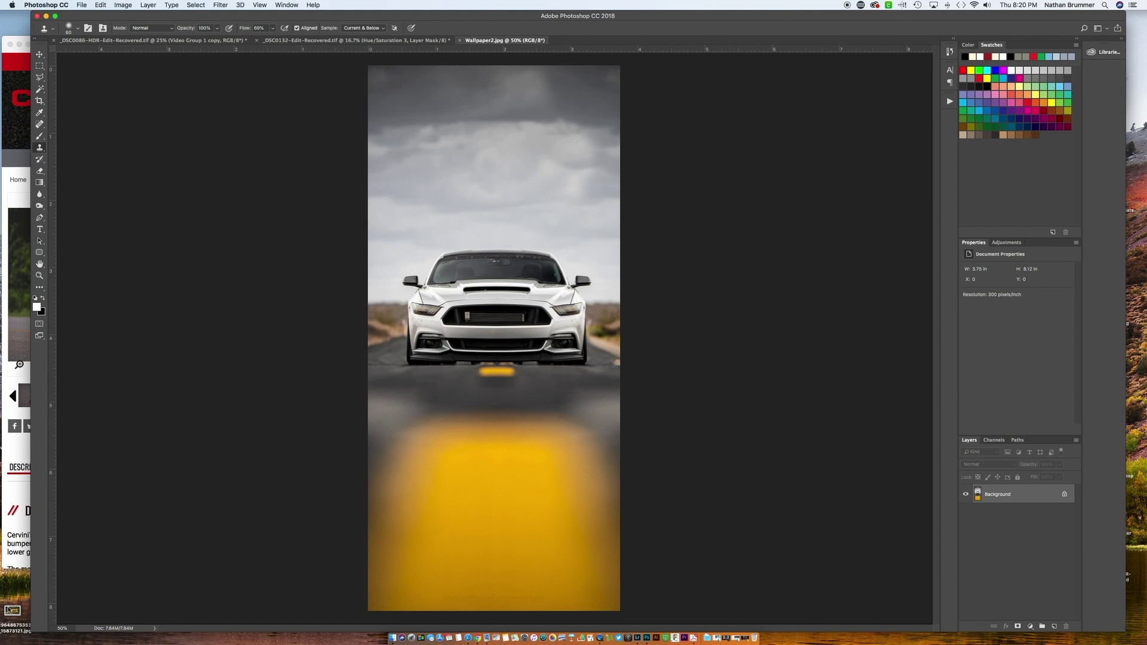
Step: Place the yellow Cervini Mustang JPG into Wallpaper2.jpg as a new layer at about 61%
{"action": "left_click_drag", "start_coordinate": [10, 614], "coordinate": [519, 348]}
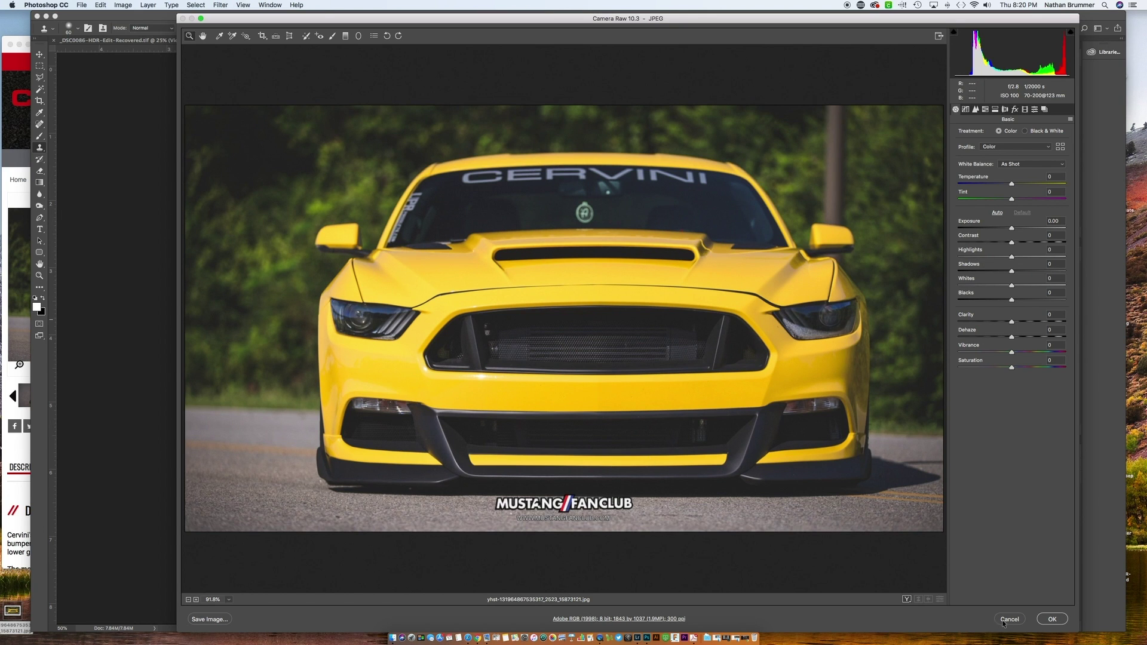
{"action": "left_click", "coordinate": [1052, 619]}
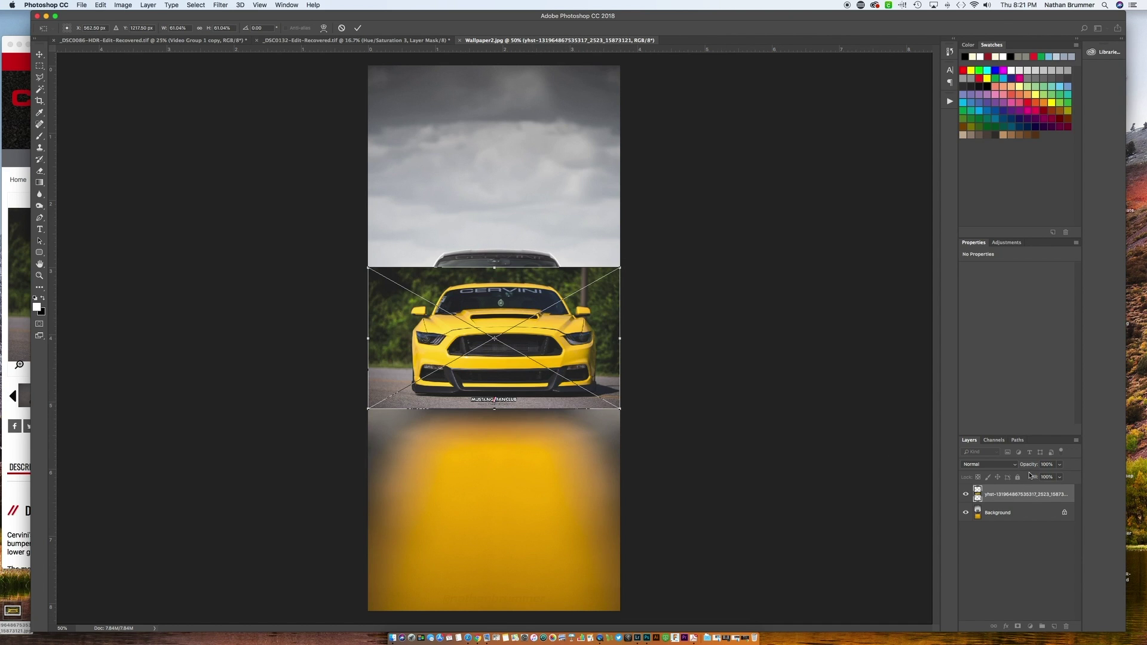
Step: Set the yellow car layer to 50% opacity and move it over the white Mustang
{"action": "left_click_drag", "start_coordinate": [1037, 469], "coordinate": [1011, 469]}
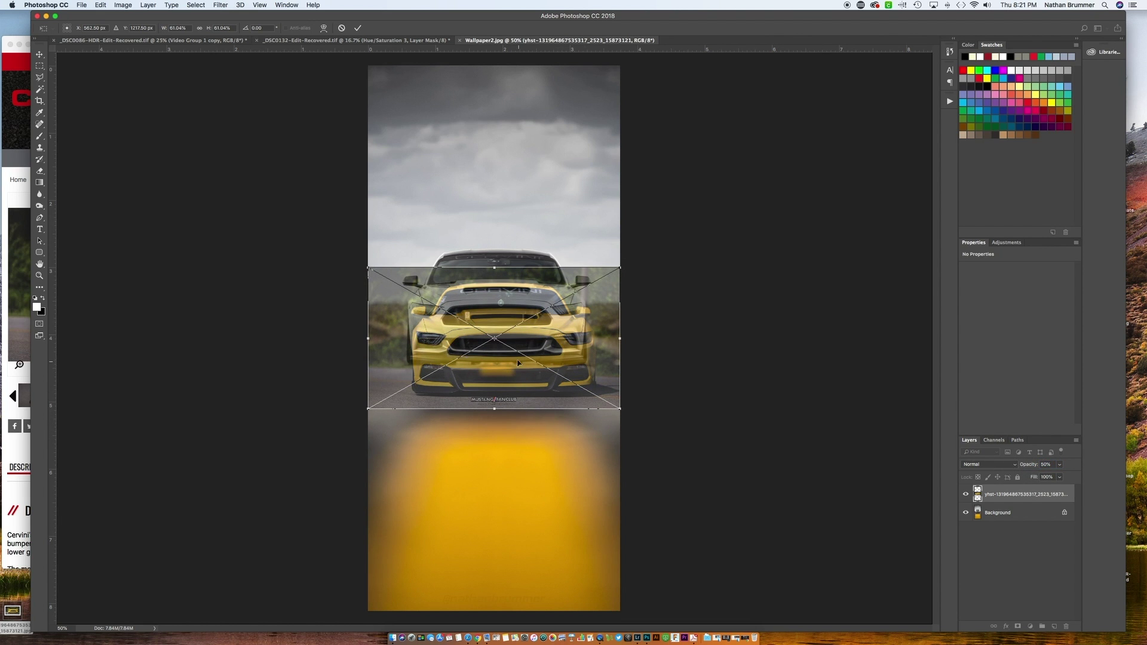
{"action": "left_click_drag", "start_coordinate": [513, 363], "coordinate": [490, 336]}
{"action": "scroll", "coordinate": [490, 335], "scroll_direction": "up", "scroll_amount": 5}
{"action": "mouse_move", "coordinate": [386, 391]}
{"action": "left_mouse_down"}
{"action": "mouse_move", "coordinate": [402, 373]}
{"action": "mouse_move", "coordinate": [396, 404]}
{"action": "mouse_move", "coordinate": [391, 380]}
{"action": "left_mouse_up"}
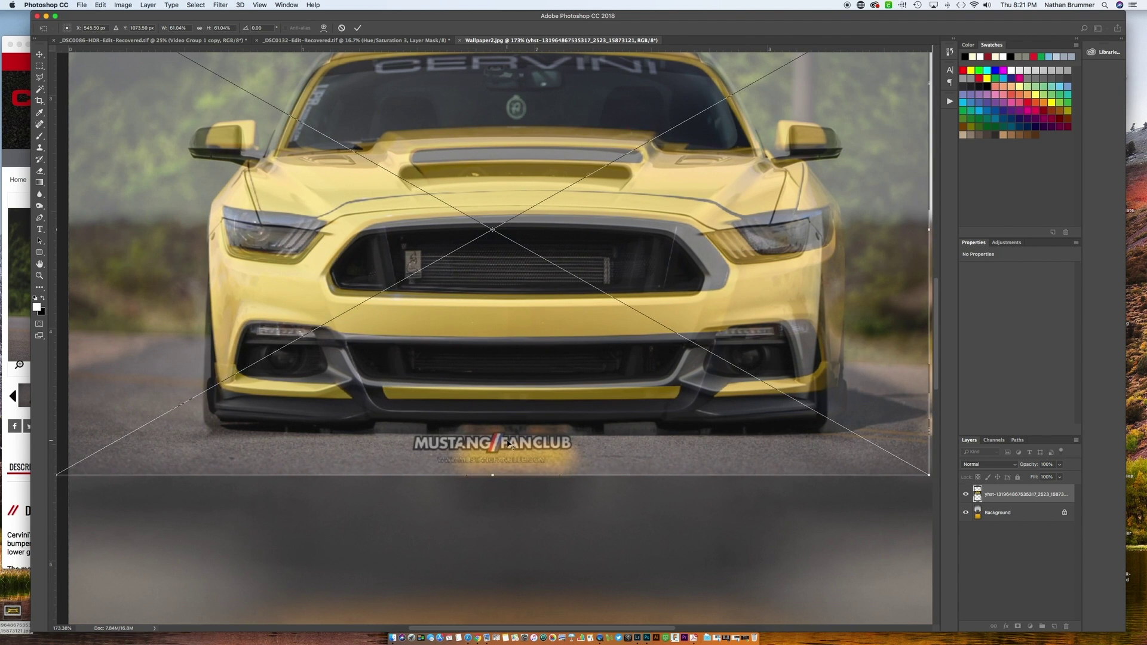
{"action": "scroll", "coordinate": [509, 443], "scroll_direction": "down", "scroll_amount": 5}
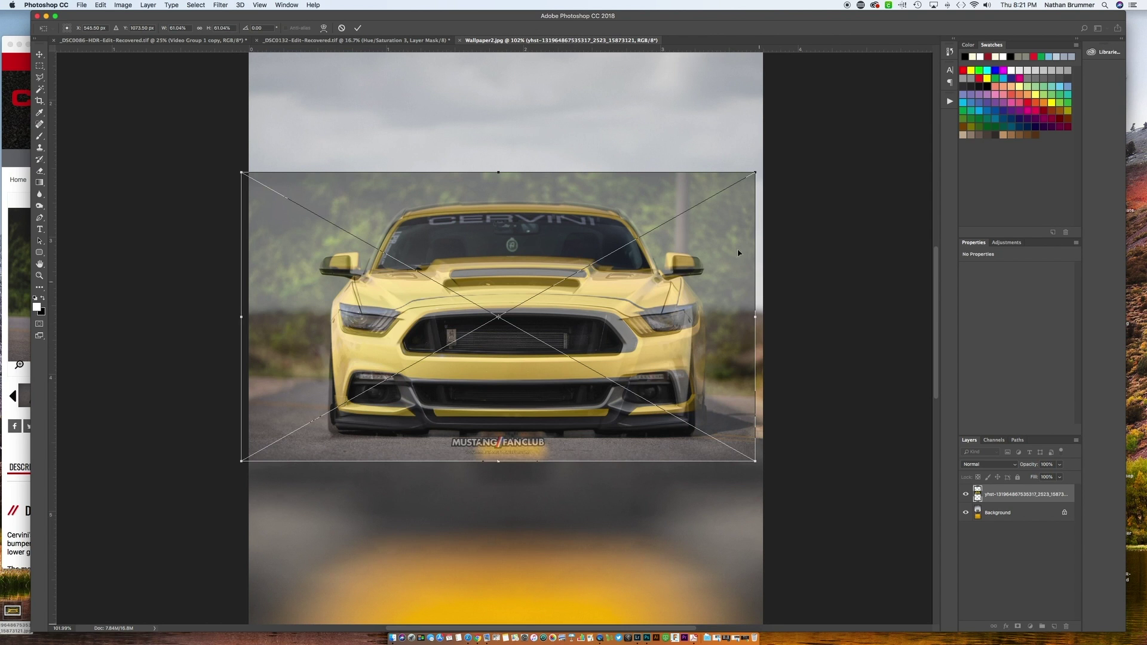
Step: Resize the yellow car to about 3.64 × 2.007 in to match the white car
{"action": "left_click_drag", "start_coordinate": [753, 174], "coordinate": [740, 182]}
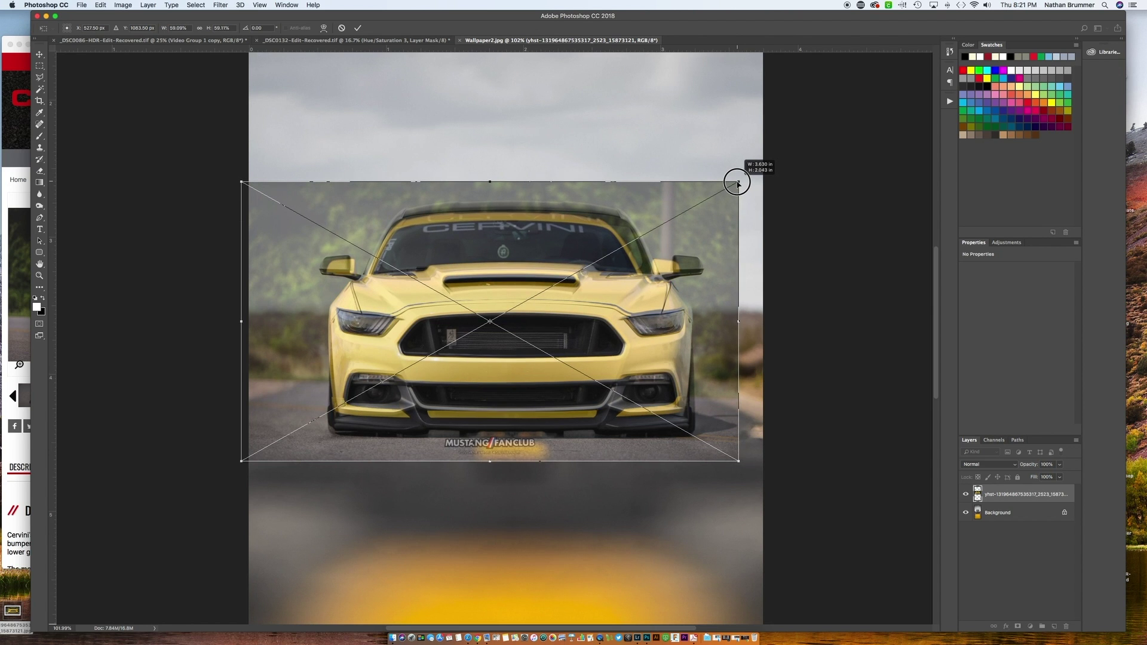
{"action": "left_click_drag", "start_coordinate": [740, 182], "coordinate": [742, 182]}
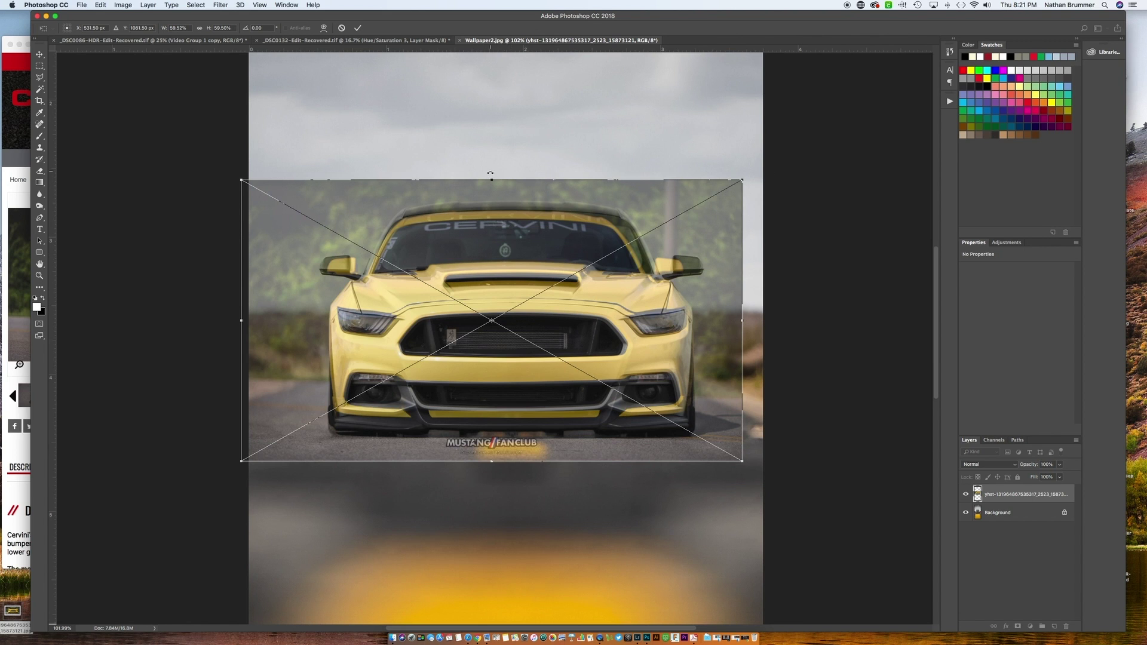
{"action": "left_click_drag", "start_coordinate": [491, 182], "coordinate": [492, 190]}
{"action": "left_click_drag", "start_coordinate": [742, 324], "coordinate": [740, 324]}
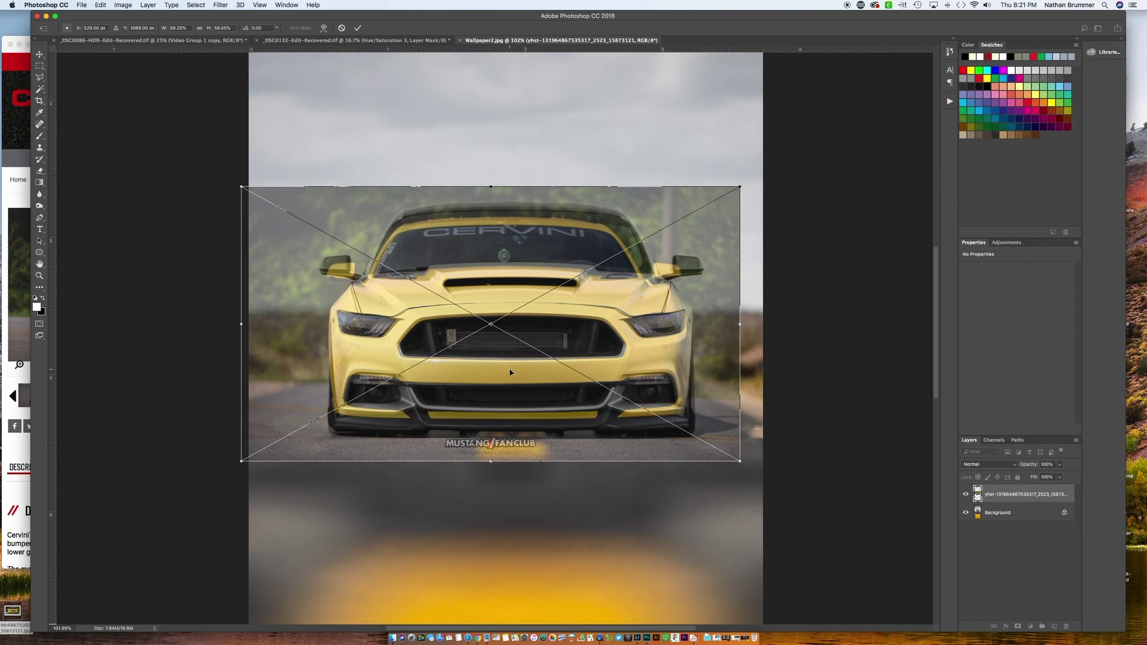
{"action": "key", "text": "Return"}
{"action": "key", "text": "s"}
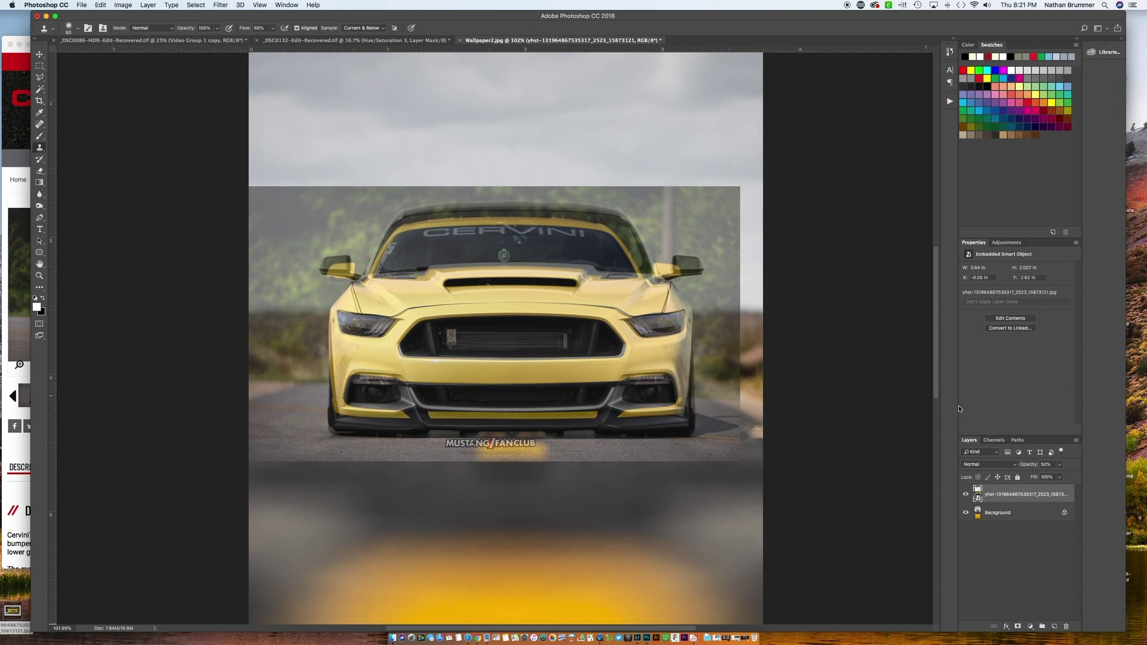
Step: Return the yellow car layer to 100% opacity and toggle its visibility to compare
{"action": "left_click_drag", "start_coordinate": [1030, 468], "coordinate": [1108, 470]}
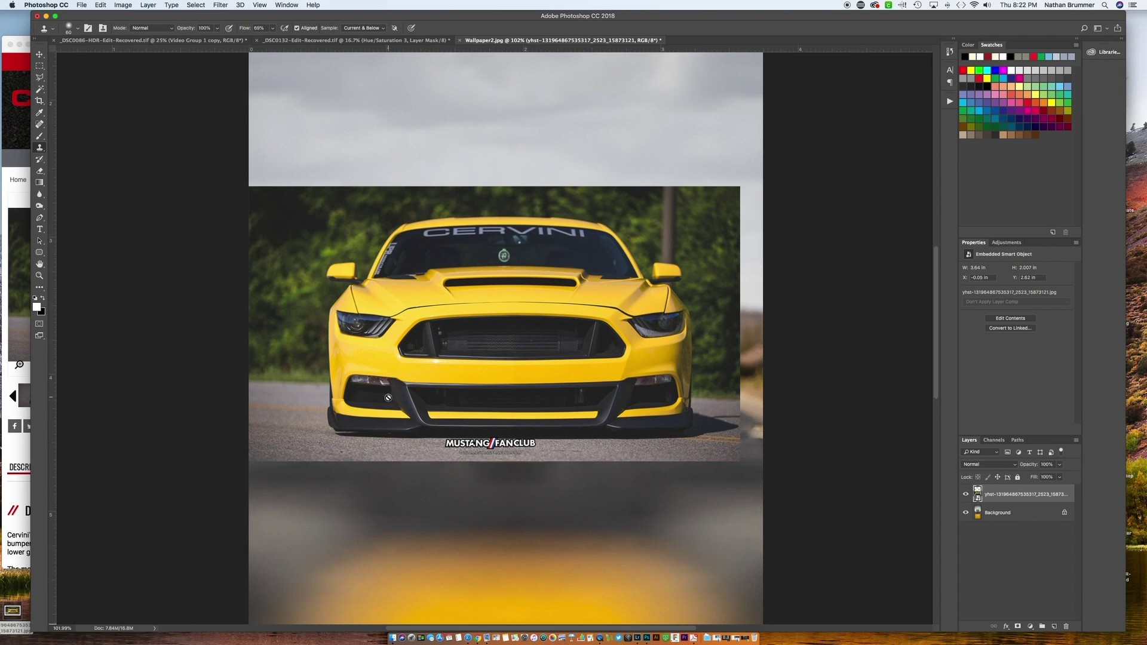
{"action": "left_click", "coordinate": [965, 495]}
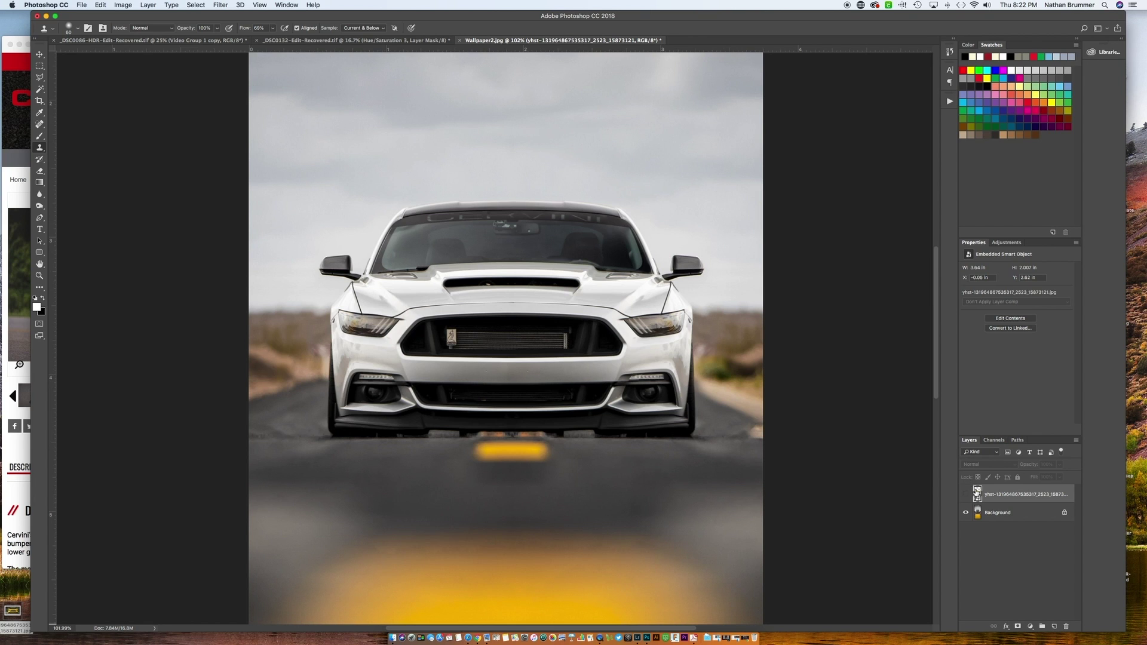
{"action": "left_click", "coordinate": [965, 495]}
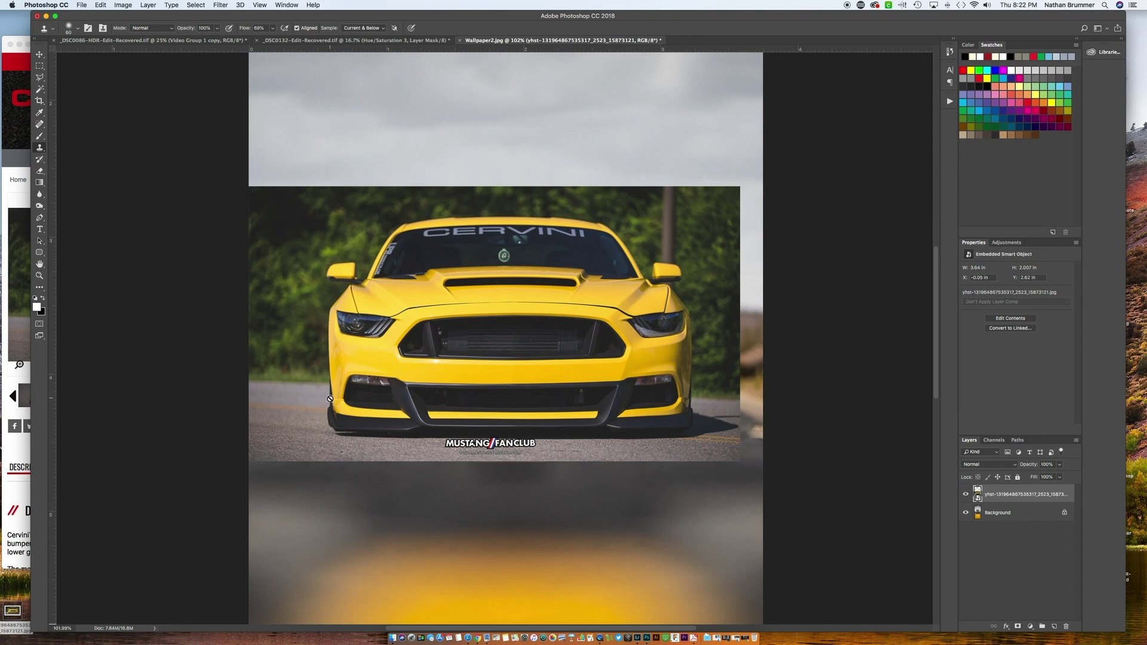
{"action": "left_click", "coordinate": [40, 218]}
Step: Start a pen path at the bumper's left corner and trace along its bottom edge
{"action": "scroll", "coordinate": [323, 443], "scroll_direction": "up", "scroll_amount": 5}
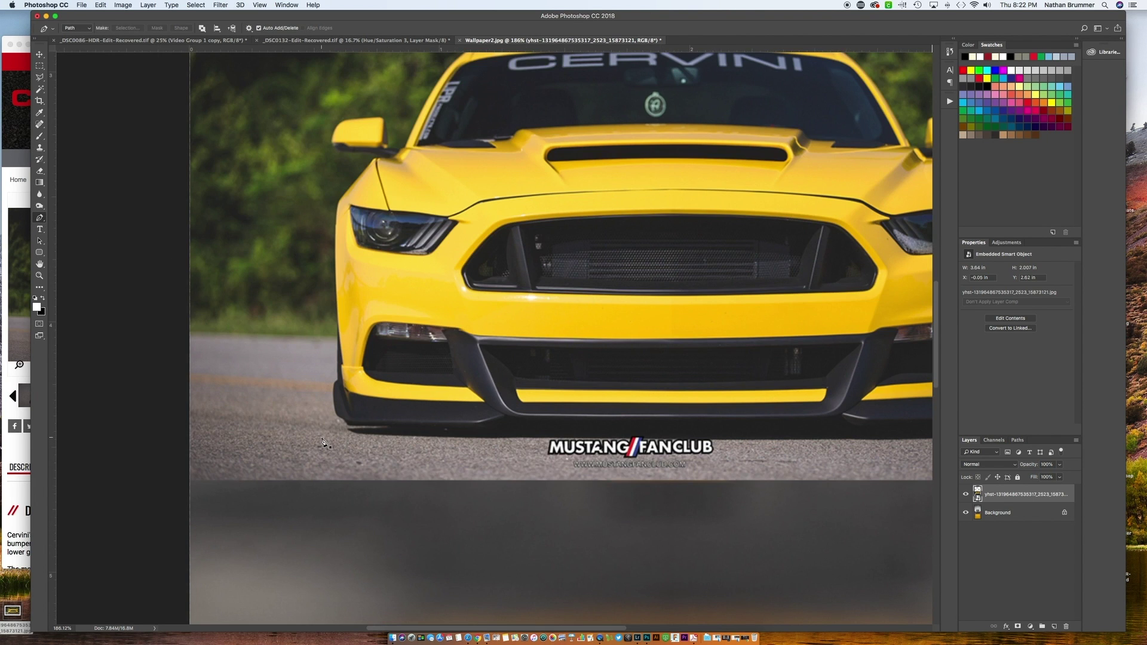
{"action": "scroll", "coordinate": [323, 443], "scroll_direction": "up", "scroll_amount": 4}
{"action": "scroll", "coordinate": [323, 443], "scroll_direction": "down", "scroll_amount": 3}
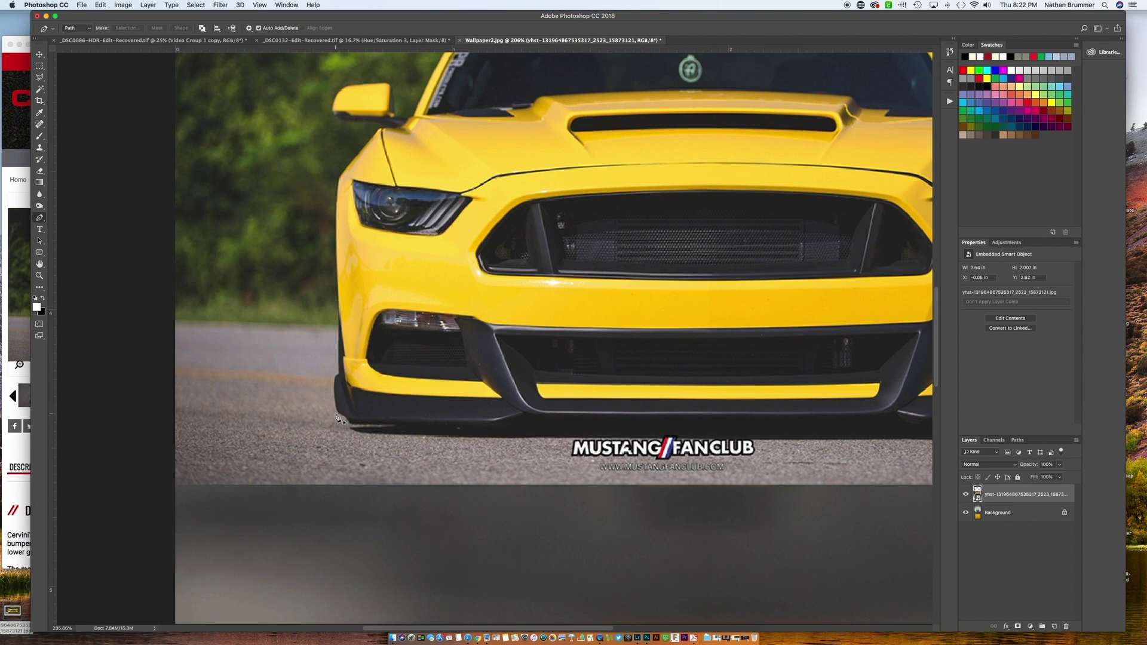
{"action": "left_click", "coordinate": [336, 413]}
{"action": "left_click", "coordinate": [349, 430]}
{"action": "left_click_drag", "start_coordinate": [407, 427], "coordinate": [421, 427]}
{"action": "left_click", "coordinate": [502, 427]}
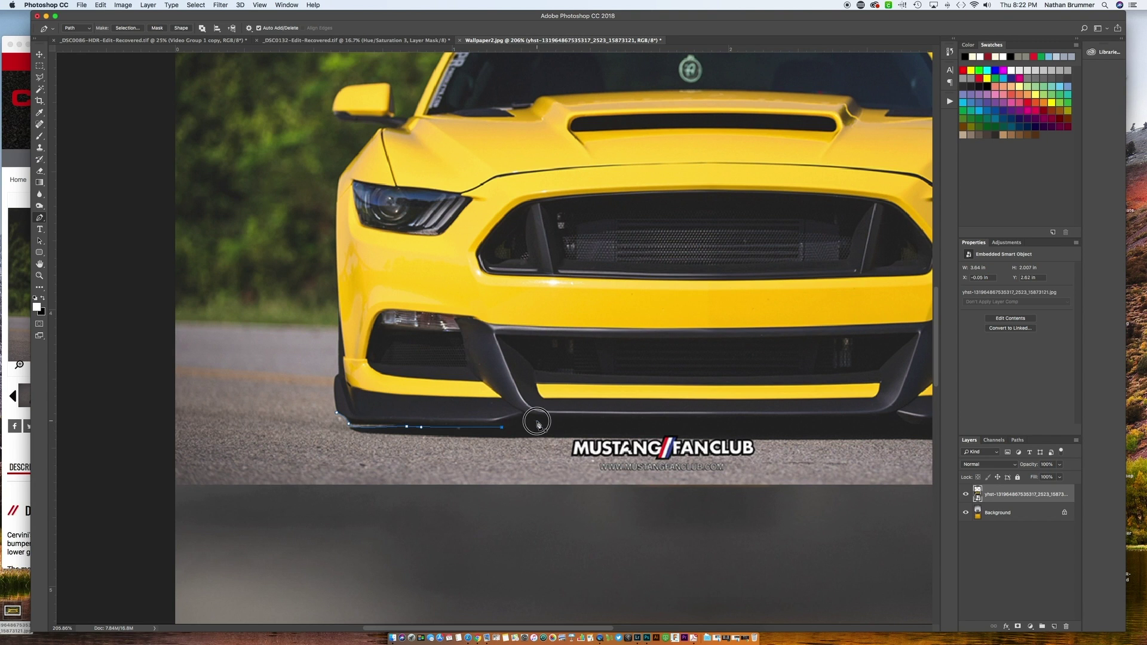
{"action": "left_click", "coordinate": [536, 420]}
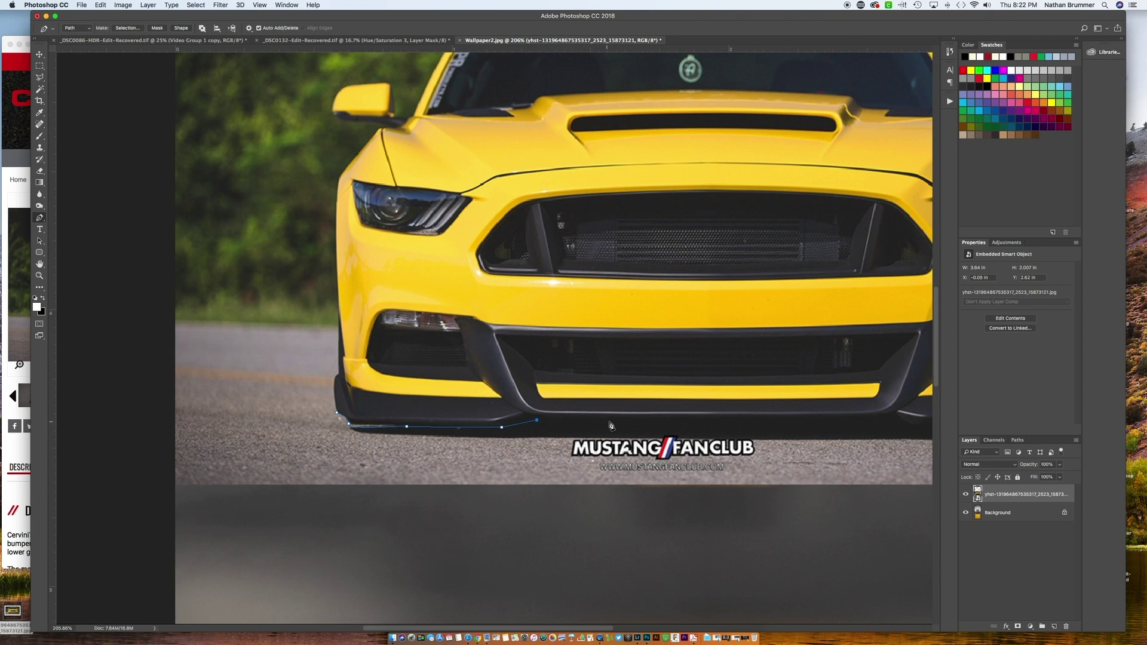
{"action": "left_click", "coordinate": [886, 418]}
{"action": "scroll", "coordinate": [887, 423], "scroll_direction": "right", "scroll_amount": 5}
{"action": "left_click_drag", "start_coordinate": [707, 421], "coordinate": [718, 426]}
{"action": "left_click", "coordinate": [860, 421]}
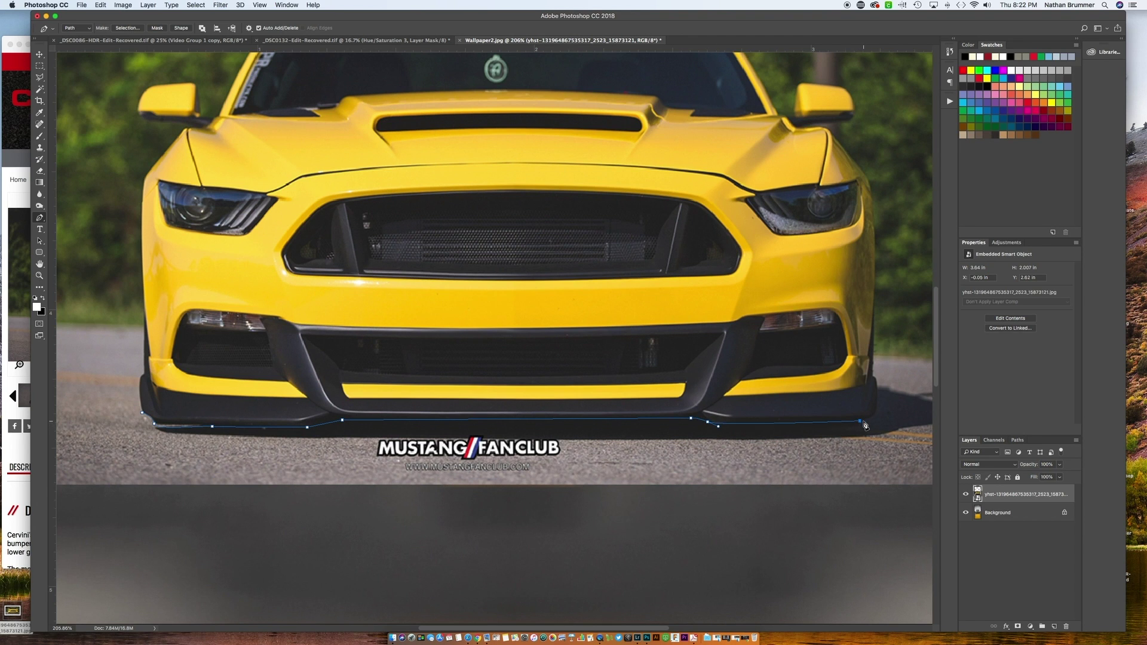
Step: Trace the path up the bumper's right corner and around the right fog light opening
{"action": "scroll", "coordinate": [885, 420], "scroll_direction": "up", "scroll_amount": 3}
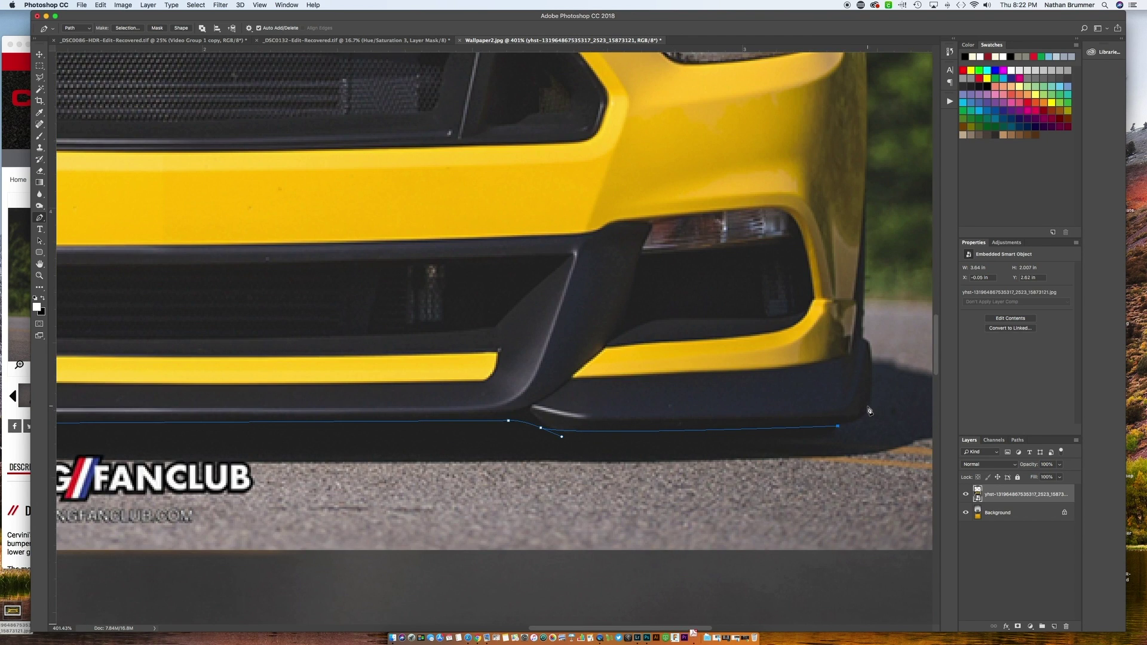
{"action": "left_click", "coordinate": [871, 409]}
{"action": "left_click_drag", "start_coordinate": [870, 408], "coordinate": [872, 392]}
{"action": "left_click_drag", "start_coordinate": [871, 346], "coordinate": [871, 340]}
{"action": "left_click", "coordinate": [854, 334]}
{"action": "left_click", "coordinate": [854, 299]}
{"action": "left_click", "coordinate": [824, 298]}
{"action": "left_click", "coordinate": [815, 298]}
{"action": "left_click", "coordinate": [798, 228]}
{"action": "left_click_drag", "start_coordinate": [798, 227], "coordinate": [744, 210]}
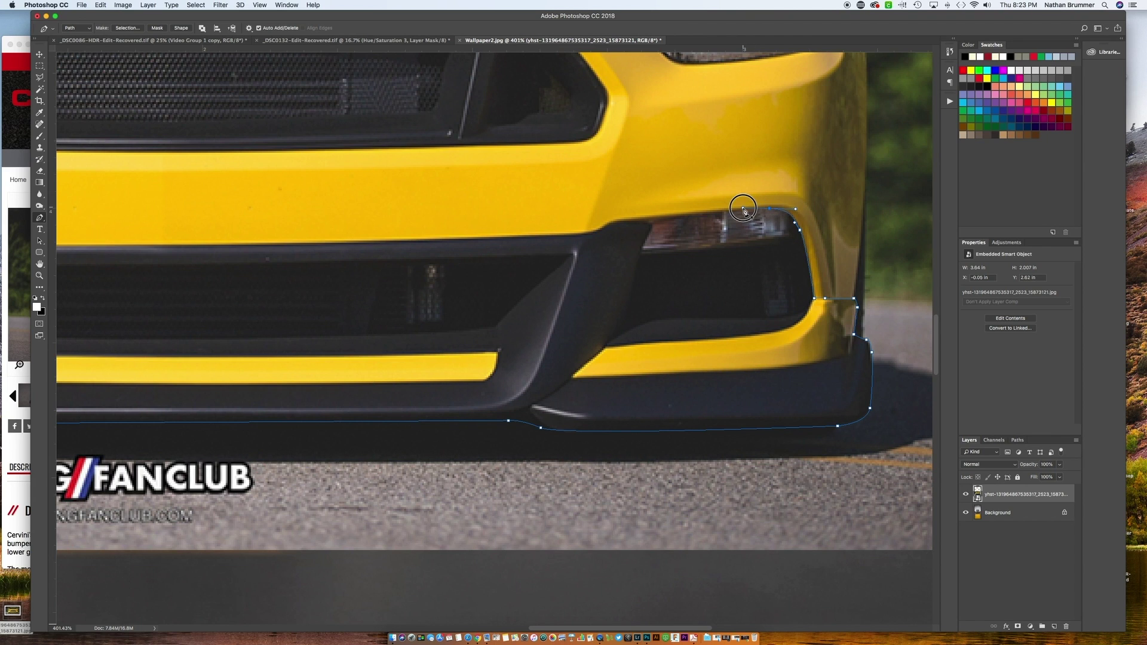
Step: Continue the path leftward along the top edge of the black bumper
{"action": "left_click", "coordinate": [651, 222]}
{"action": "left_click", "coordinate": [619, 219]}
{"action": "left_click", "coordinate": [602, 227]}
{"action": "left_click", "coordinate": [594, 231]}
{"action": "left_click", "coordinate": [524, 236]}
{"action": "left_click", "coordinate": [497, 237]}
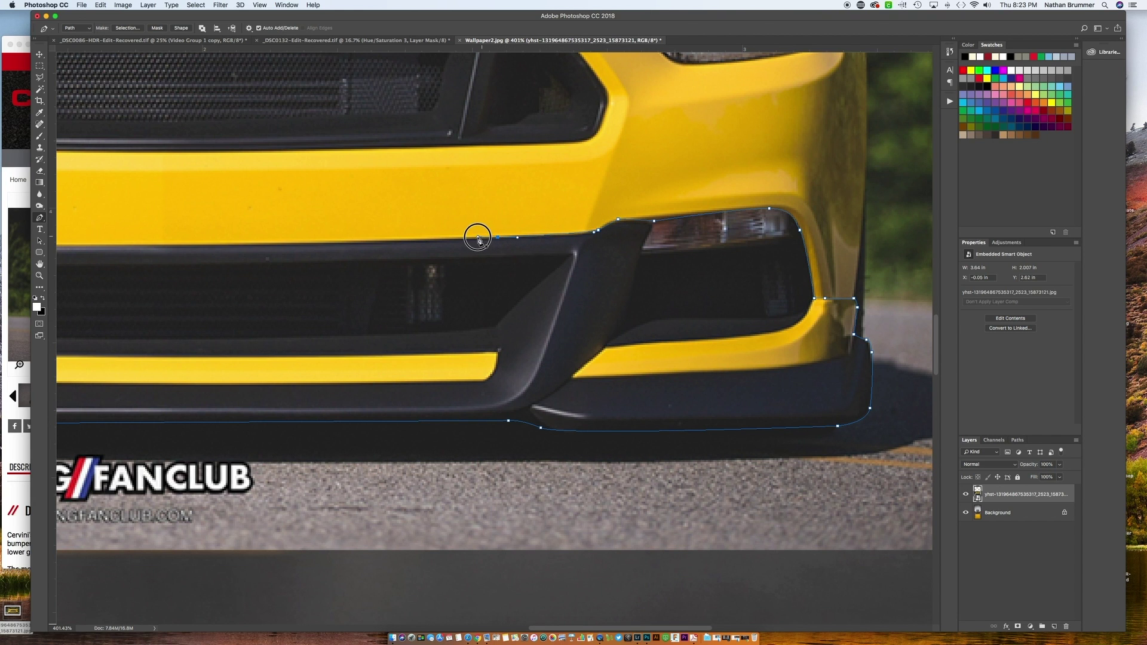
{"action": "left_click", "coordinate": [471, 238]}
{"action": "scroll", "coordinate": [472, 242], "scroll_direction": "left", "scroll_amount": 5}
{"action": "scroll", "coordinate": [472, 242], "scroll_direction": "left", "scroll_amount": 2}
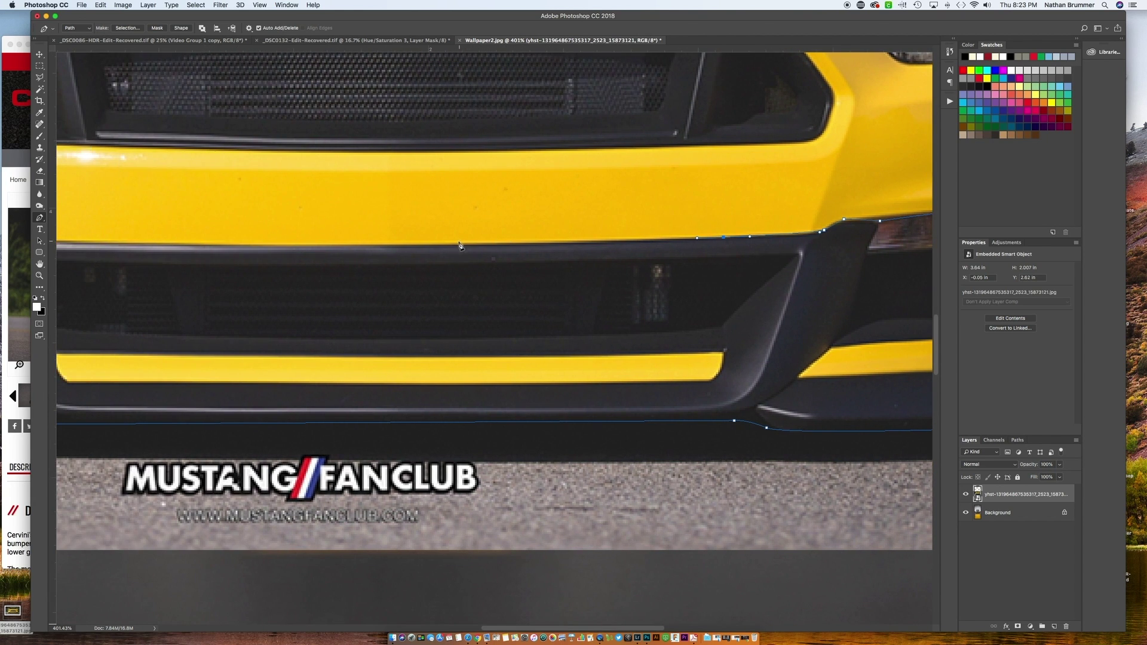
{"action": "left_click", "coordinate": [452, 245]}
{"action": "scroll", "coordinate": [451, 246], "scroll_direction": "left", "scroll_amount": 3}
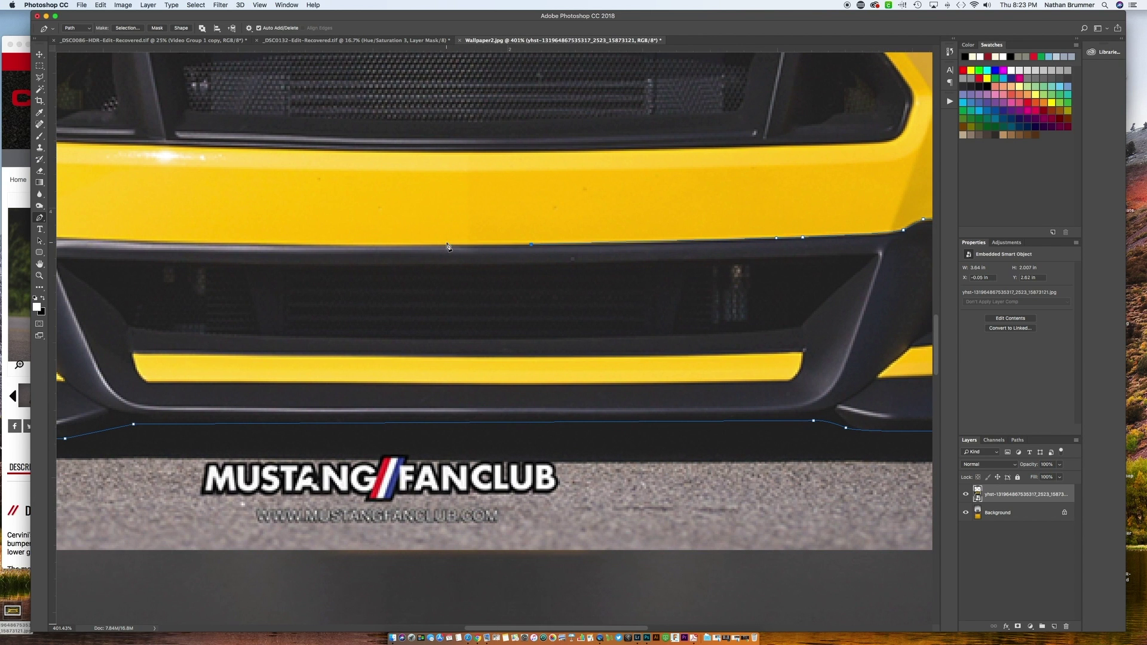
{"action": "left_click", "coordinate": [447, 246]}
{"action": "scroll", "coordinate": [442, 246], "scroll_direction": "left", "scroll_amount": 3}
{"action": "left_click", "coordinate": [379, 244]}
{"action": "scroll", "coordinate": [349, 248], "scroll_direction": "left", "scroll_amount": 2}
Step: Trace around the left fog light and down to the bumper's left corner
{"action": "left_click", "coordinate": [249, 240]}
{"action": "left_click", "coordinate": [196, 238]}
{"action": "left_click", "coordinate": [172, 230]}
{"action": "scroll", "coordinate": [179, 221], "scroll_direction": "left", "scroll_amount": 12}
{"action": "left_click", "coordinate": [349, 213]}
{"action": "left_click", "coordinate": [327, 265]}
{"action": "left_click", "coordinate": [323, 289]}
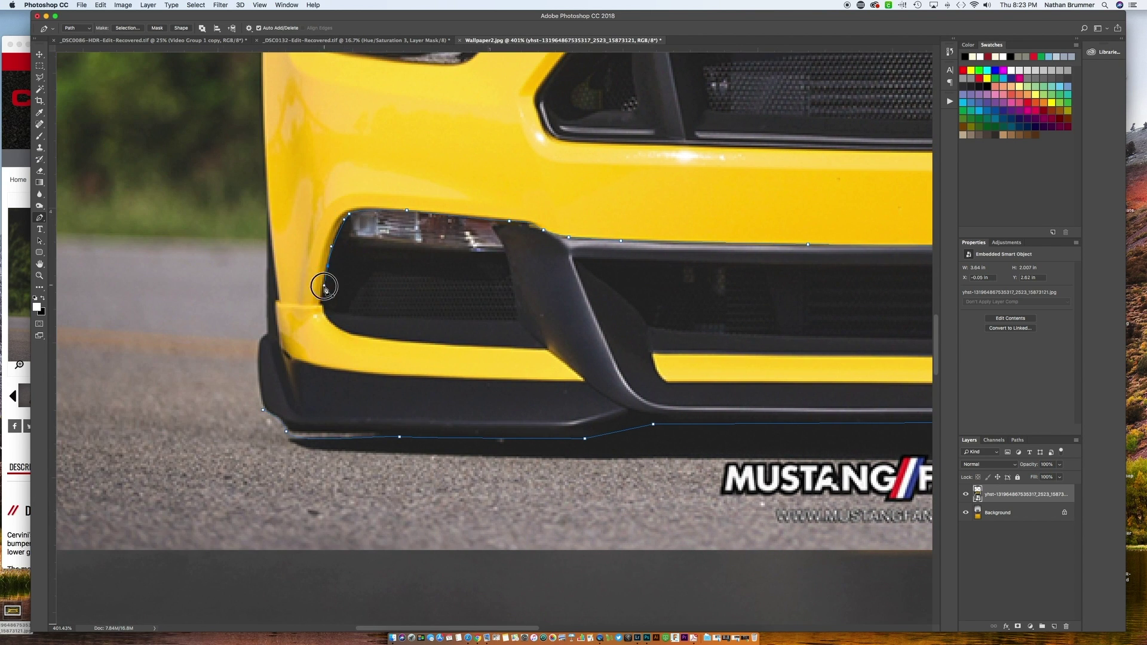
{"action": "left_click", "coordinate": [298, 303]}
{"action": "left_click", "coordinate": [275, 335]}
{"action": "left_click", "coordinate": [258, 340]}
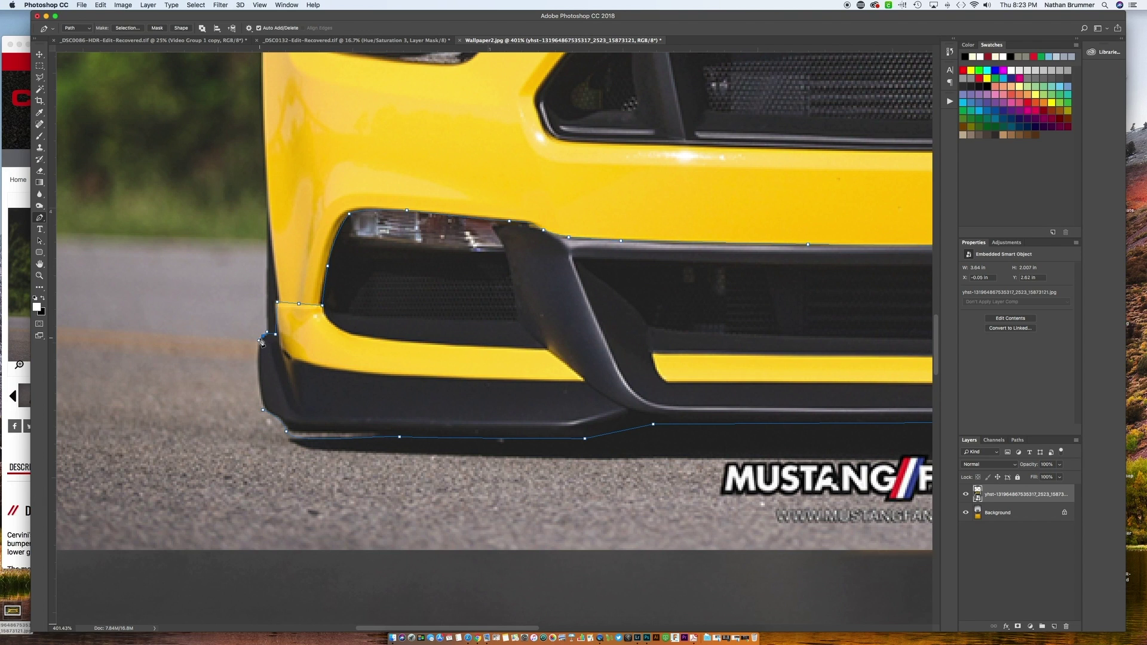
{"action": "left_click", "coordinate": [258, 391]}
Step: Convert the traced bumper path into a selection
{"action": "right_click", "coordinate": [261, 368]}
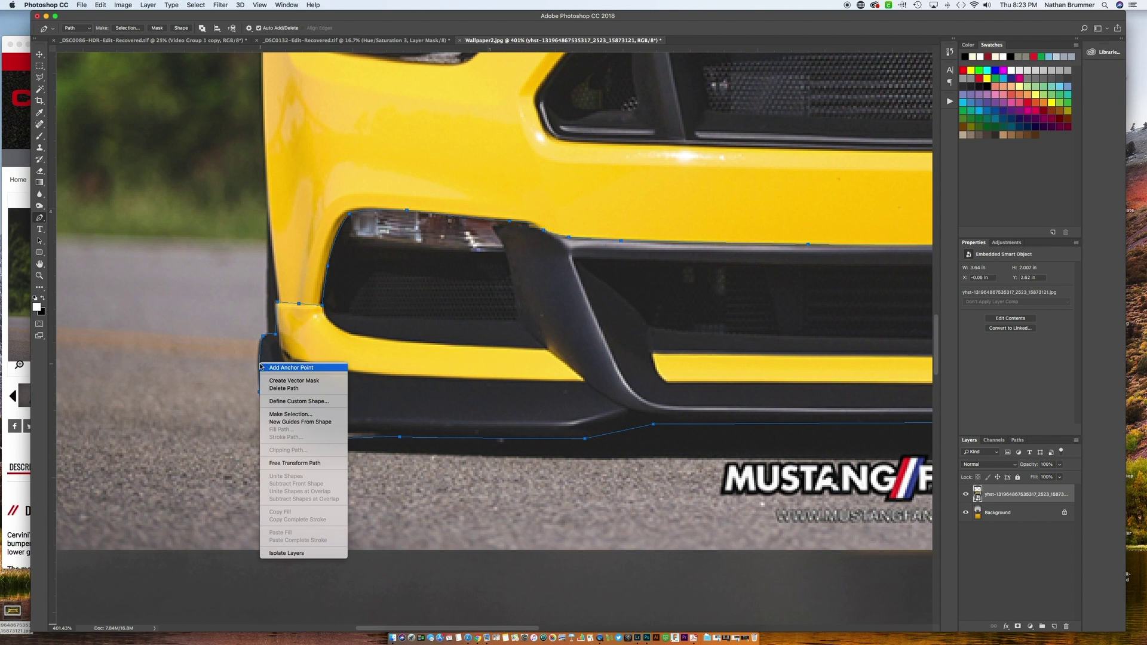
{"action": "left_click", "coordinate": [290, 414]}
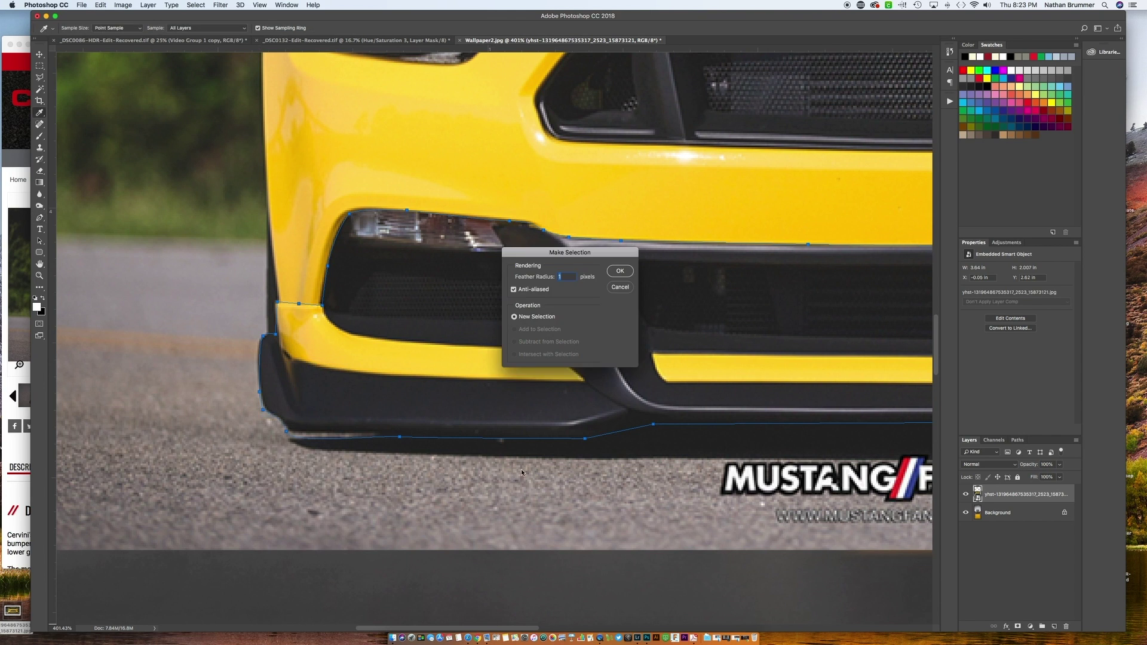
{"action": "left_click", "coordinate": [618, 270]}
Step: Add a layer mask from the selection and pan around to check the masked bumper
{"action": "left_click", "coordinate": [1018, 626]}
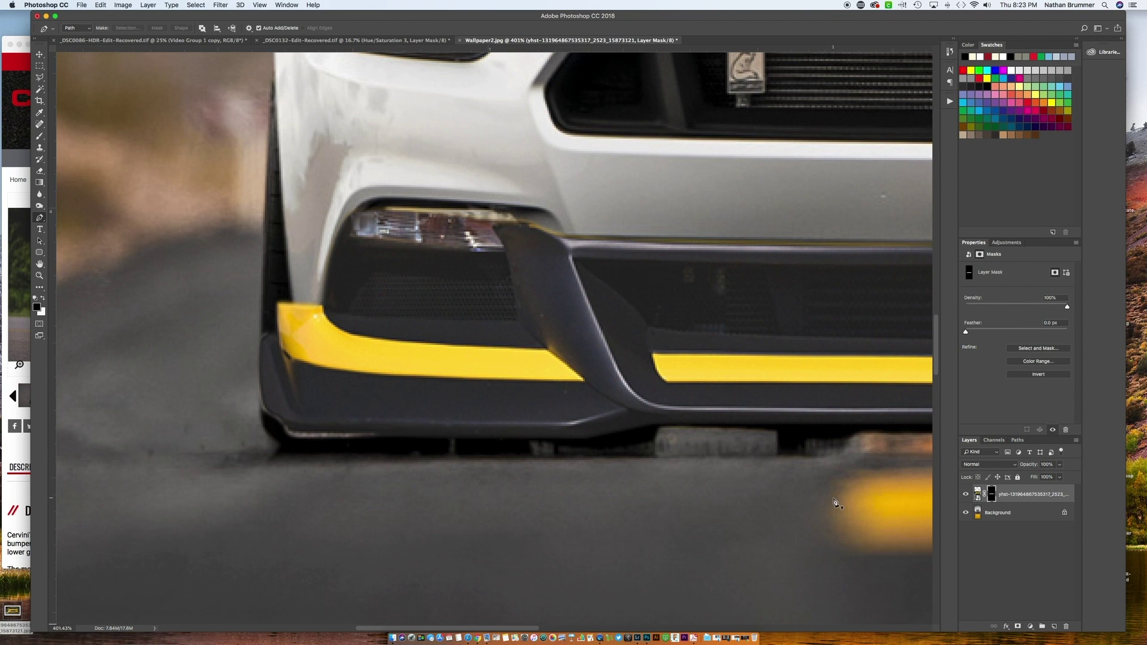
{"action": "scroll", "coordinate": [836, 500], "scroll_direction": "right", "scroll_amount": 5}
{"action": "scroll", "coordinate": [858, 502], "scroll_direction": "down", "scroll_amount": 5}
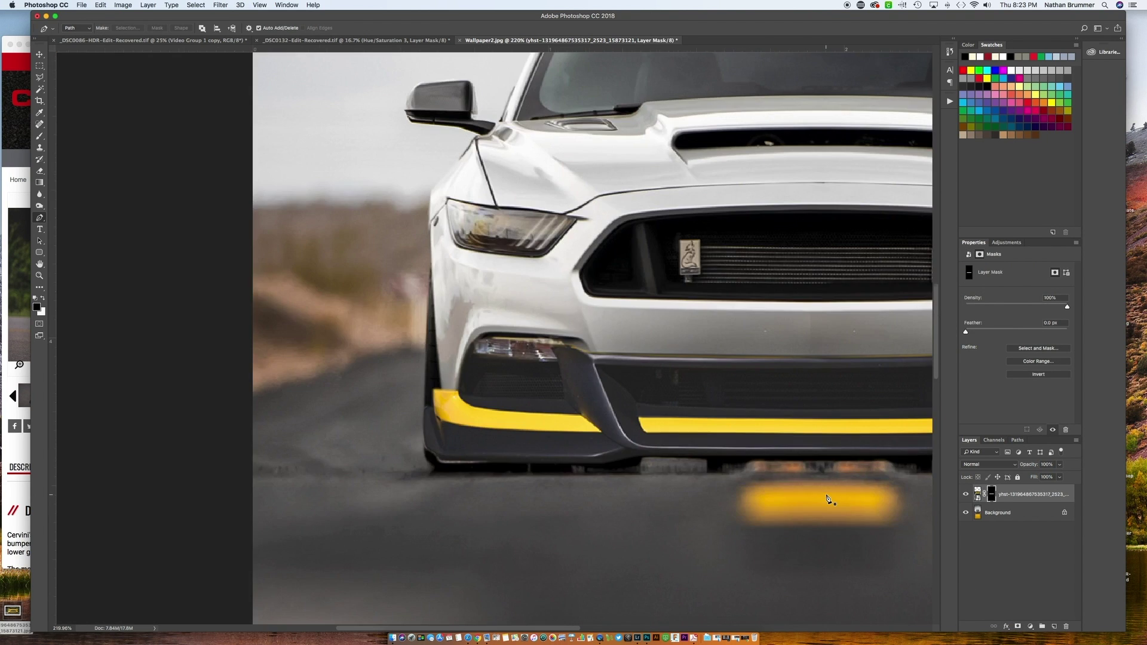
{"action": "scroll", "coordinate": [828, 499], "scroll_direction": "right", "scroll_amount": 10}
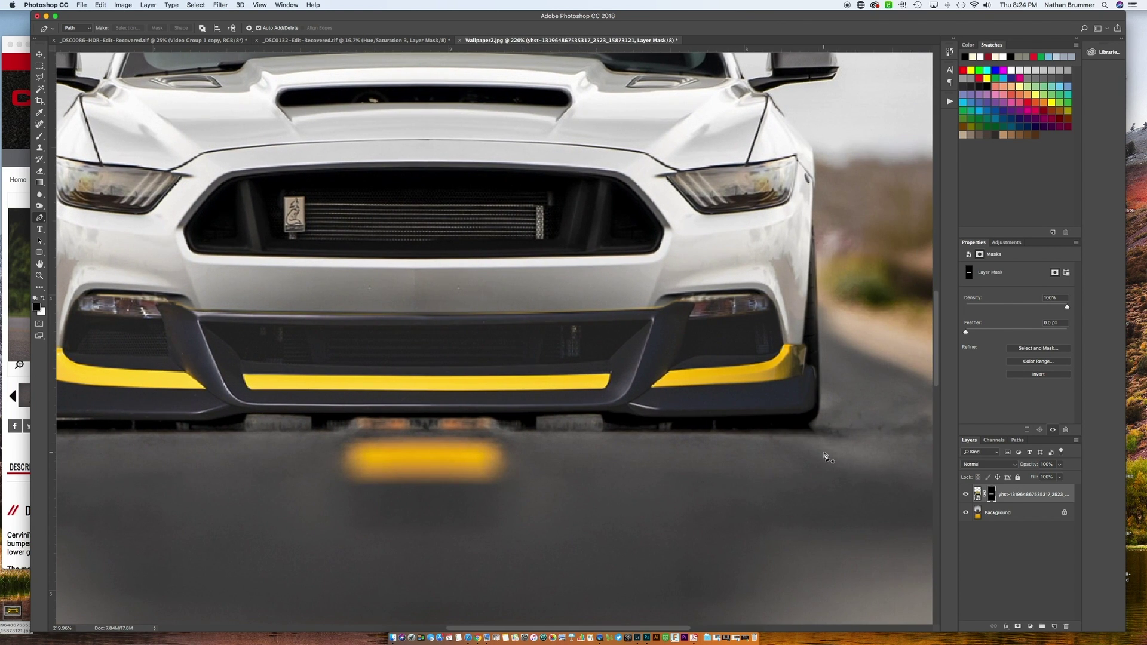
{"action": "scroll", "coordinate": [690, 373], "scroll_direction": "left", "scroll_amount": 1}
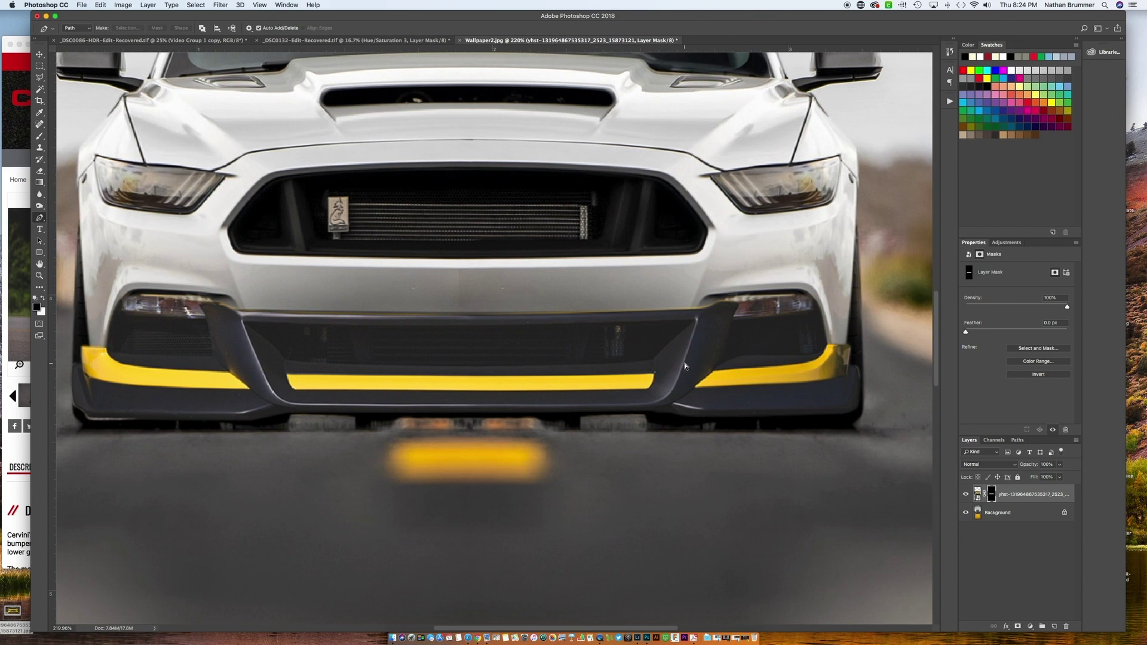
Step: Nudge the masked bumper layer slightly up and right with the Move tool
{"action": "key", "text": "v"}
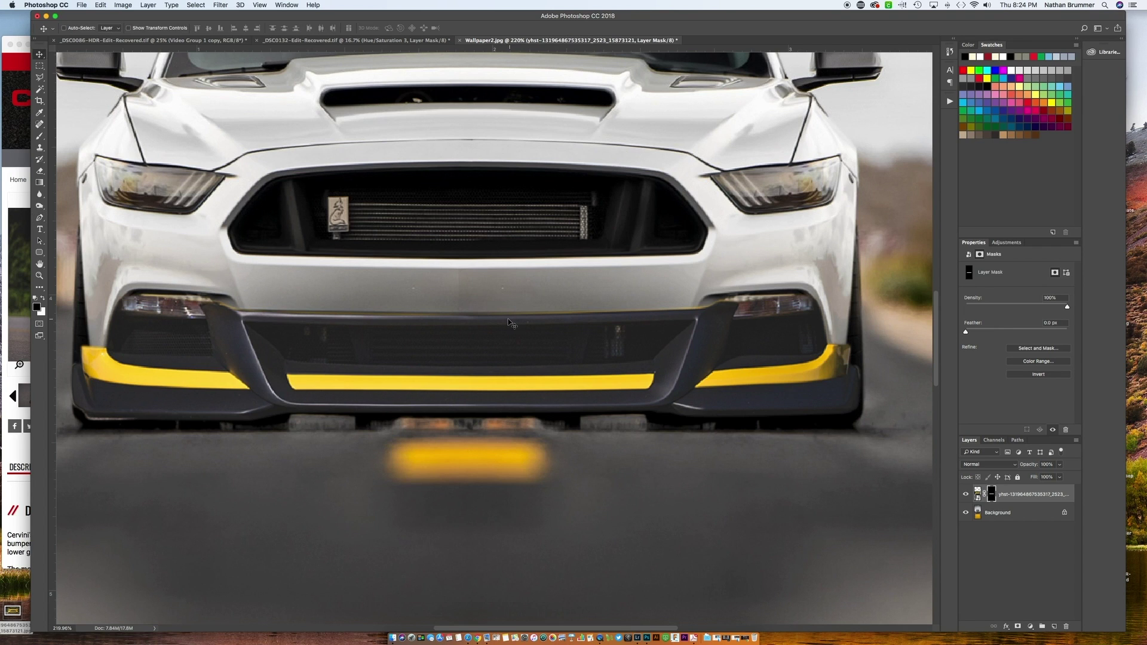
{"action": "left_click_drag", "start_coordinate": [499, 322], "coordinate": [502, 314]}
{"action": "left_click_drag", "start_coordinate": [341, 310], "coordinate": [345, 315]}
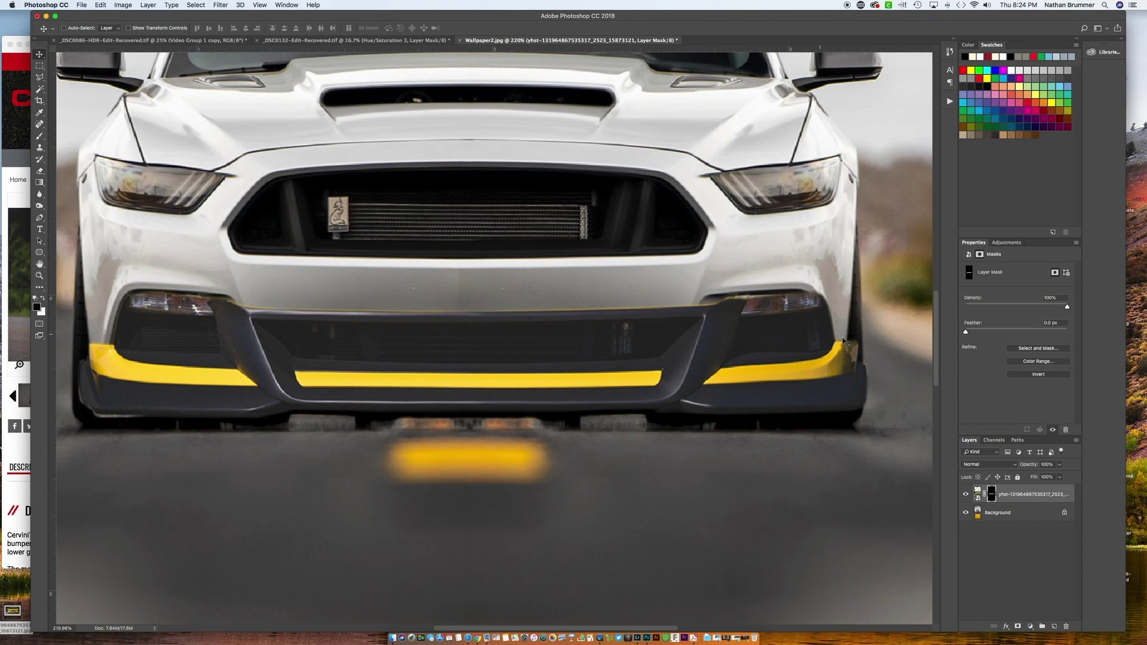
Step: Scale the bumper layer to about 99% width and 102% height and commit
{"action": "key", "text": "super+t"}
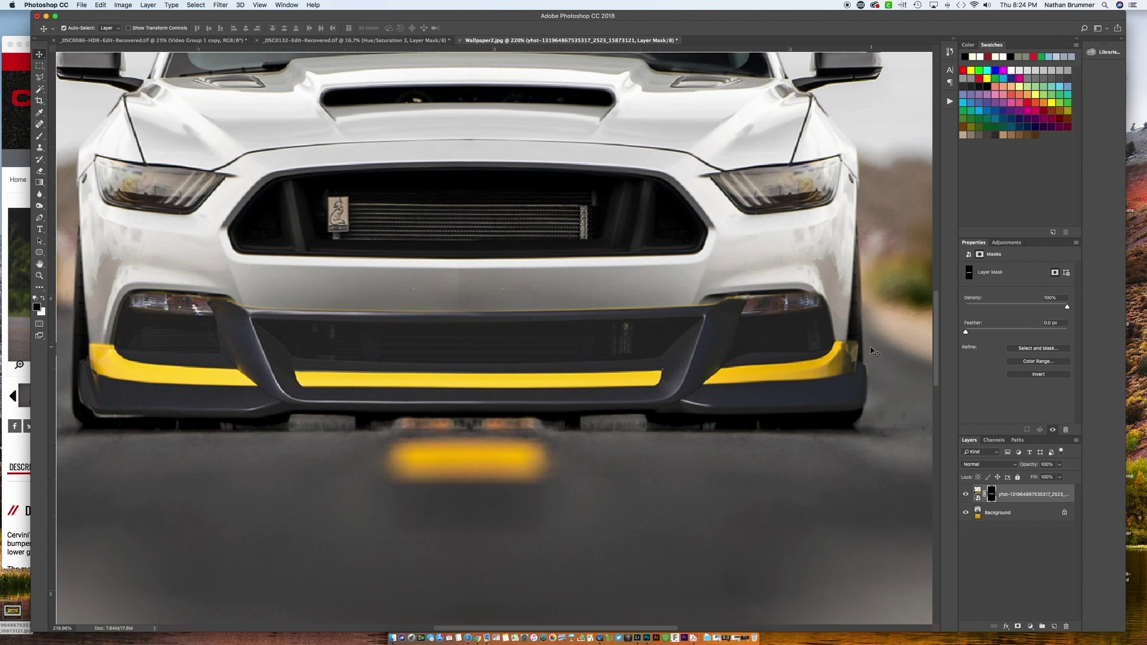
{"action": "scroll", "coordinate": [860, 353], "scroll_direction": "down", "scroll_amount": 4}
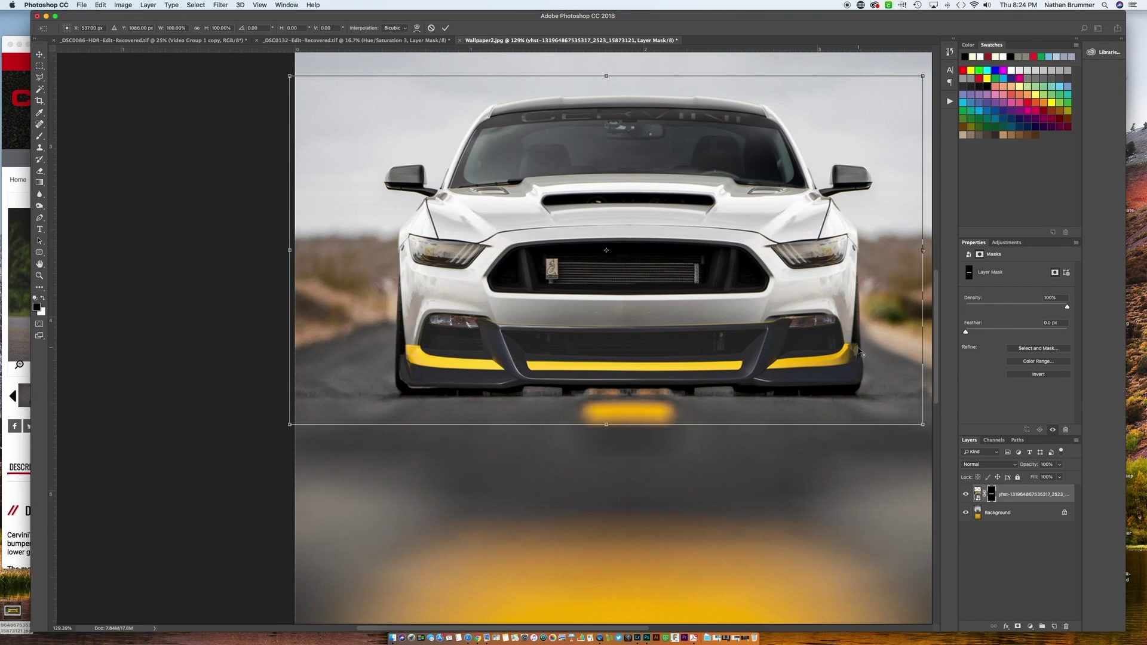
{"action": "left_click_drag", "start_coordinate": [921, 250], "coordinate": [913, 254]}
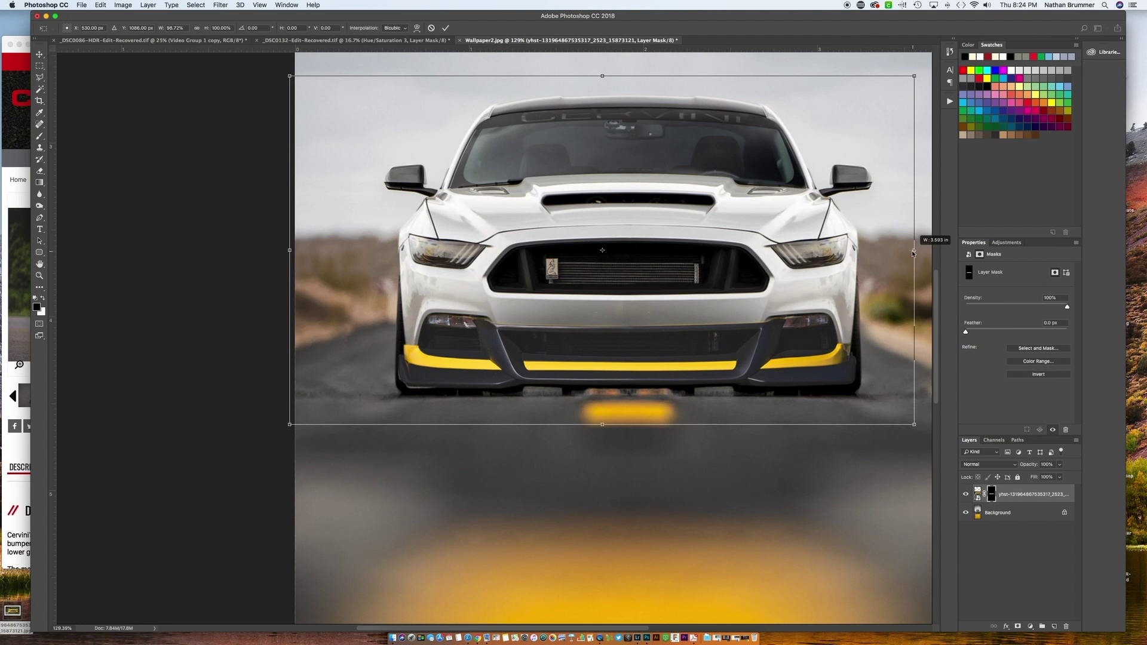
{"action": "scroll", "coordinate": [853, 336], "scroll_direction": "up", "scroll_amount": 4}
{"action": "scroll", "coordinate": [803, 334], "scroll_direction": "down", "scroll_amount": 4}
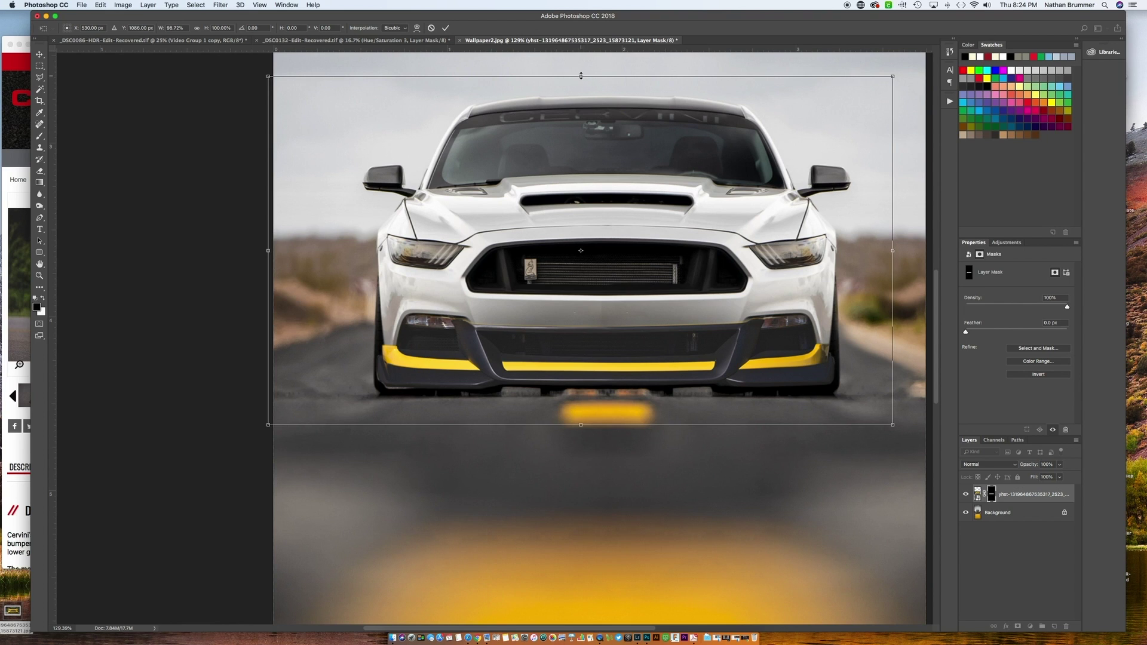
{"action": "left_click_drag", "start_coordinate": [580, 75], "coordinate": [581, 67]}
{"action": "key", "text": "Return"}
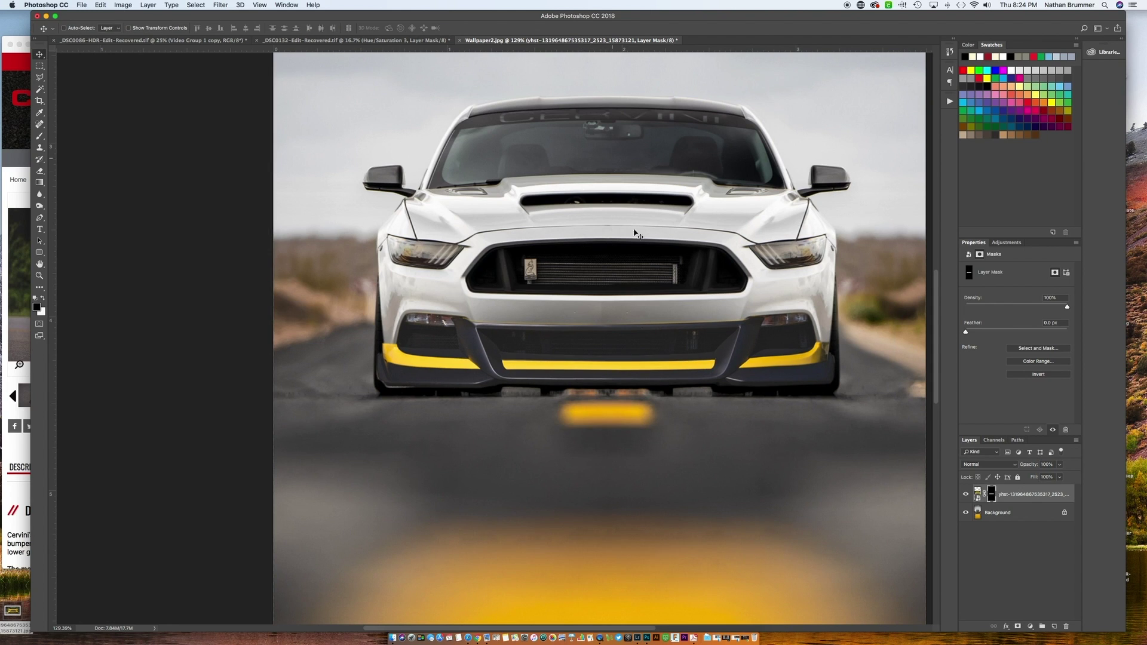
Step: Pick the Brush tool and target the bumper layer's mask, cancelling Select and Mask
{"action": "left_click", "coordinate": [978, 493]}
{"action": "scroll", "coordinate": [400, 398], "scroll_direction": "up", "scroll_amount": 4}
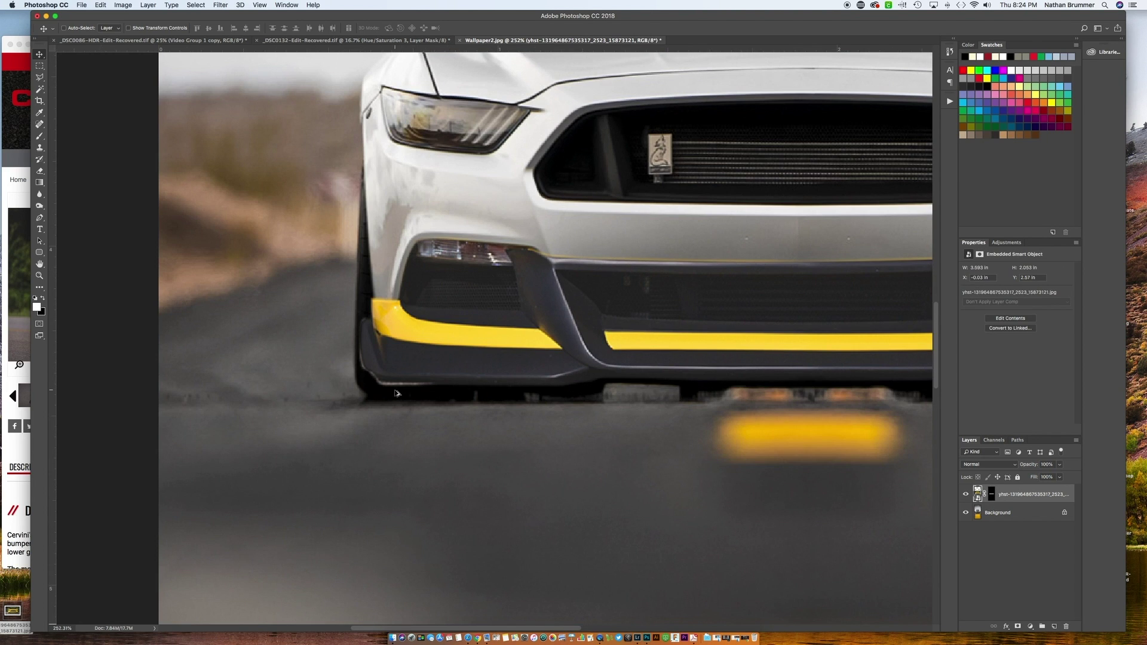
{"action": "left_click", "coordinate": [40, 136]}
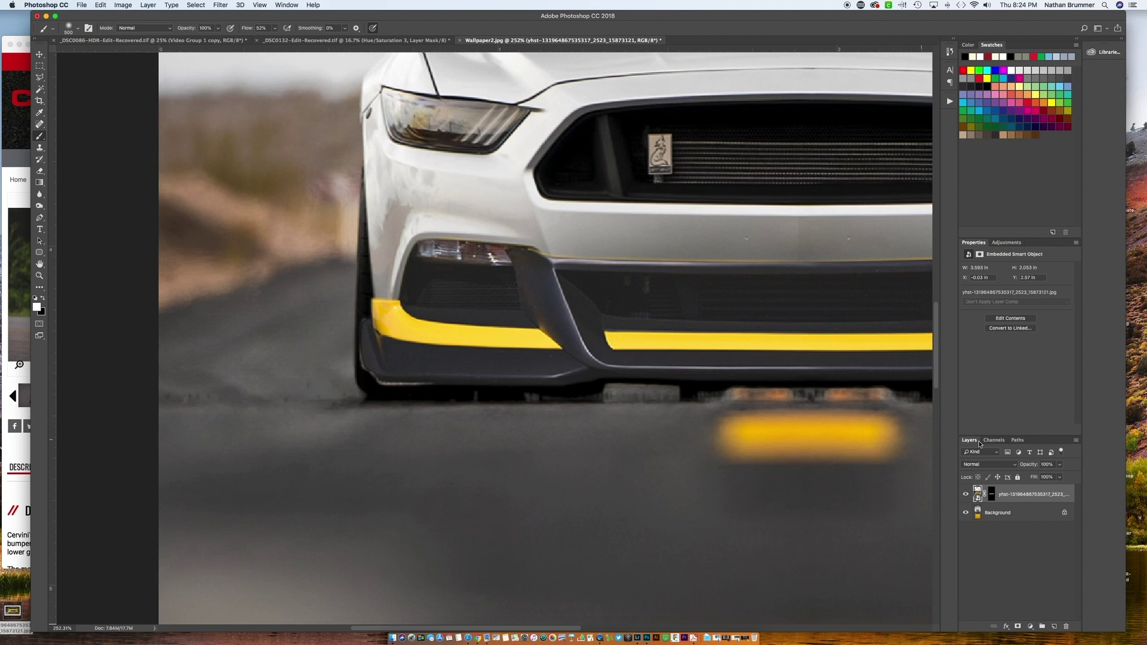
{"action": "left_click", "coordinate": [991, 498]}
{"action": "double_click", "coordinate": [991, 498]}
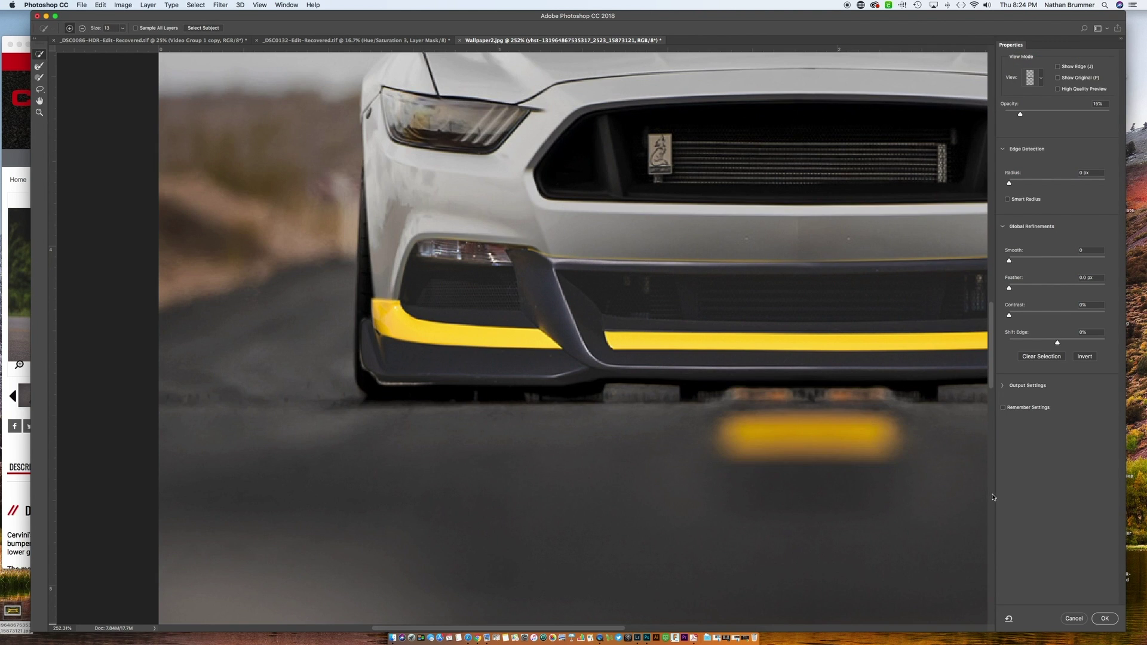
{"action": "left_click", "coordinate": [1072, 617]}
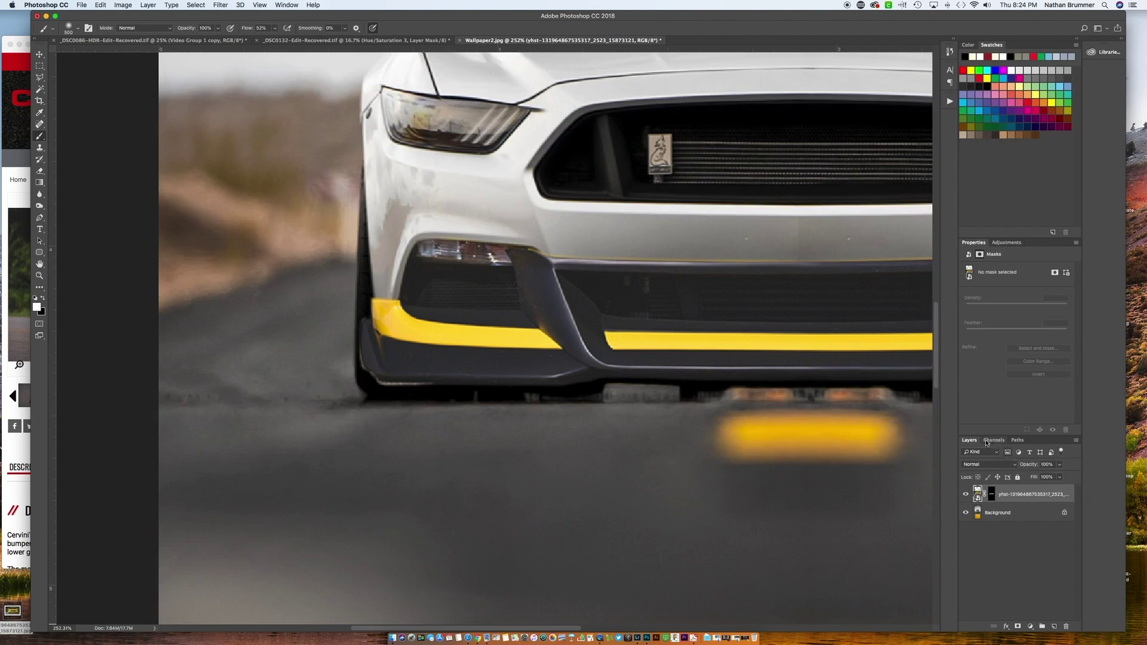
{"action": "left_click", "coordinate": [991, 495]}
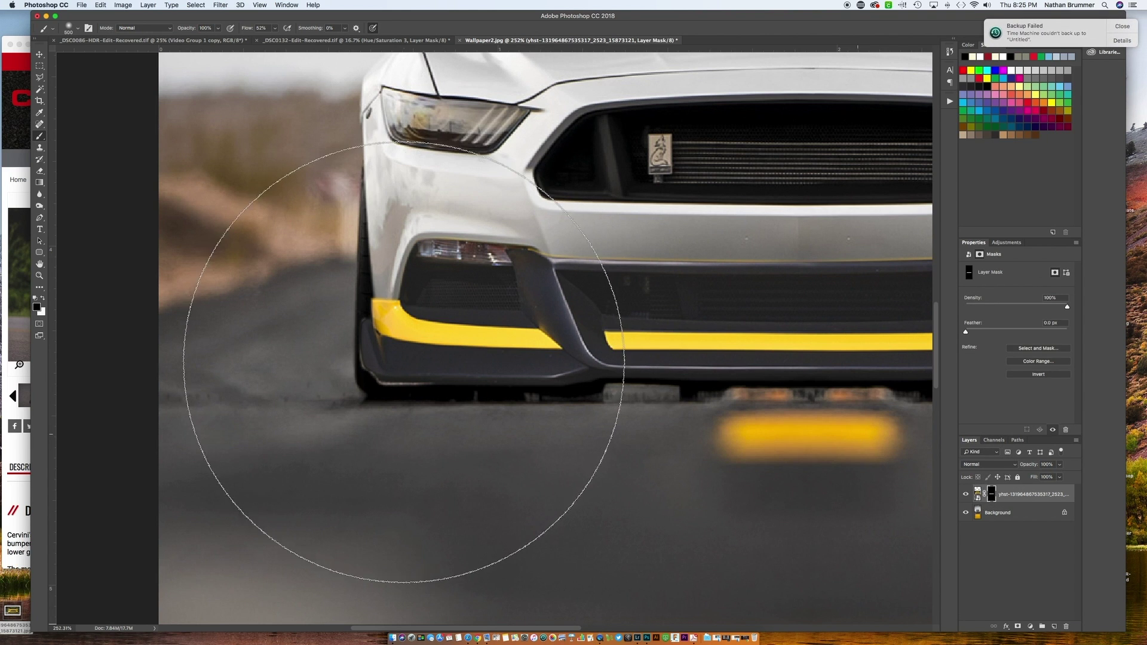
Step: Shrink the brush and paint out the light fringe along the bumper lip's lower edge
{"action": "key", "text": "bracketleft"}
{"action": "key", "text": "bracketleft"}
{"action": "key", "text": "bracketleft"}
{"action": "key", "text": "bracketleft"}
{"action": "key", "text": "bracketleft"}
{"action": "key", "text": "bracketleft"}
{"action": "key", "text": "bracketleft"}
{"action": "key", "text": "bracketleft"}
{"action": "key", "text": "bracketleft"}
{"action": "key", "text": "bracketleft"}
{"action": "key", "text": "bracketleft"}
{"action": "key", "text": "bracketleft"}
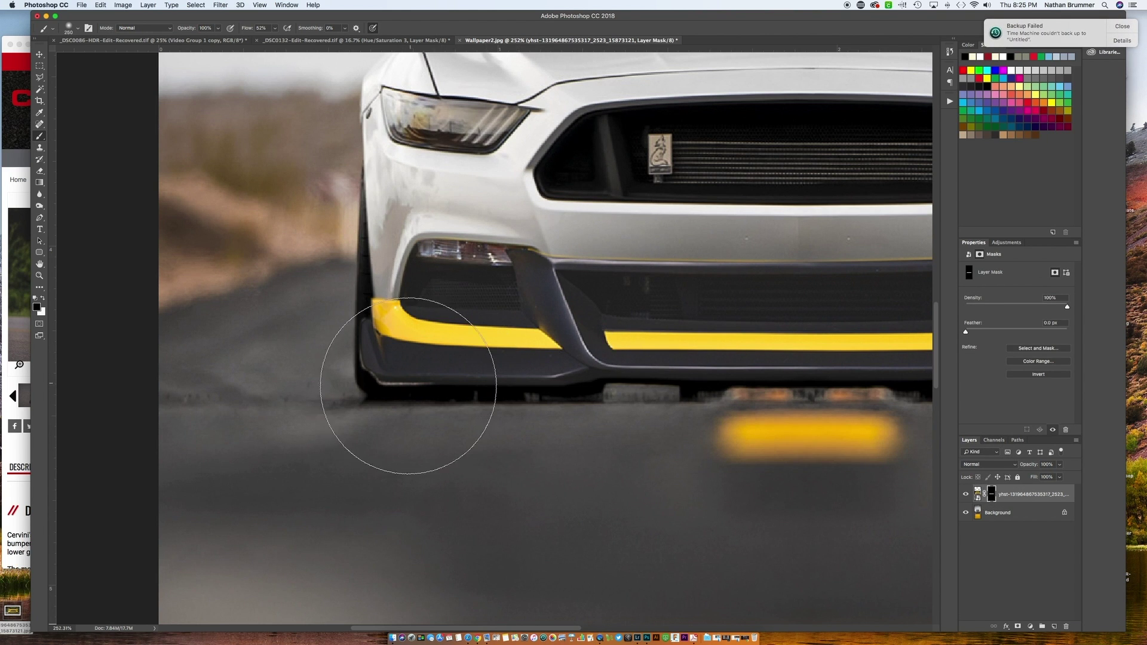
{"action": "key", "text": "bracketleft"}
{"action": "key", "text": "bracketleft"}
{"action": "key", "text": "bracketleft"}
{"action": "key", "text": "bracketleft"}
{"action": "key", "text": "bracketleft"}
{"action": "key", "text": "bracketright"}
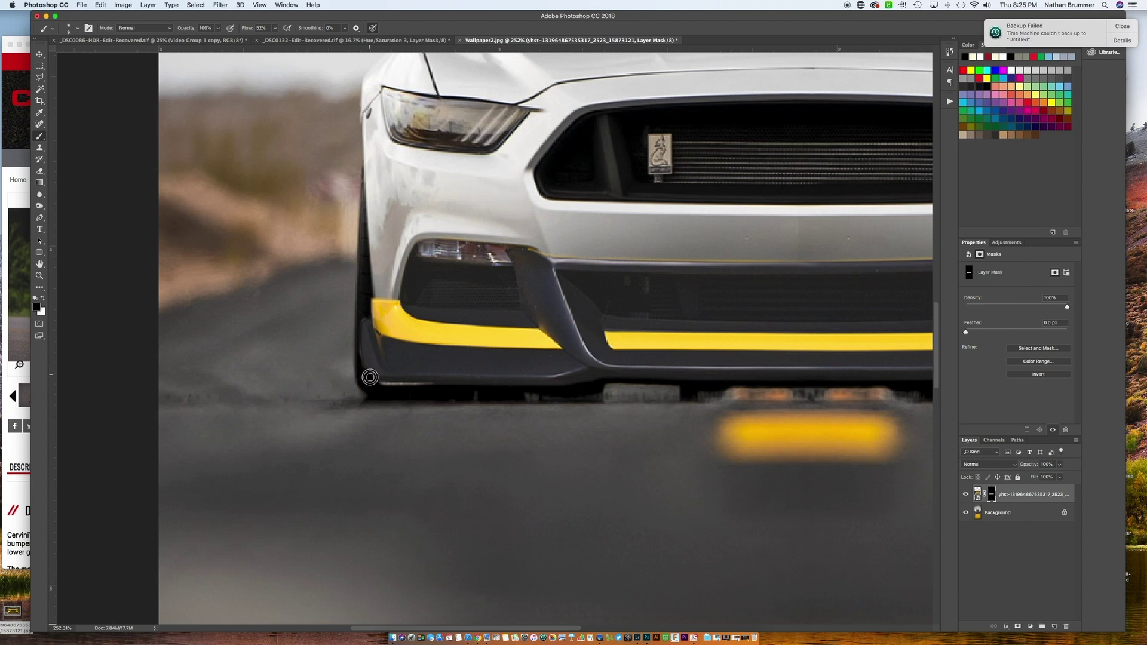
{"action": "left_click_drag", "start_coordinate": [368, 377], "coordinate": [433, 389]}
{"action": "scroll", "coordinate": [429, 411], "scroll_direction": "right", "scroll_amount": 5}
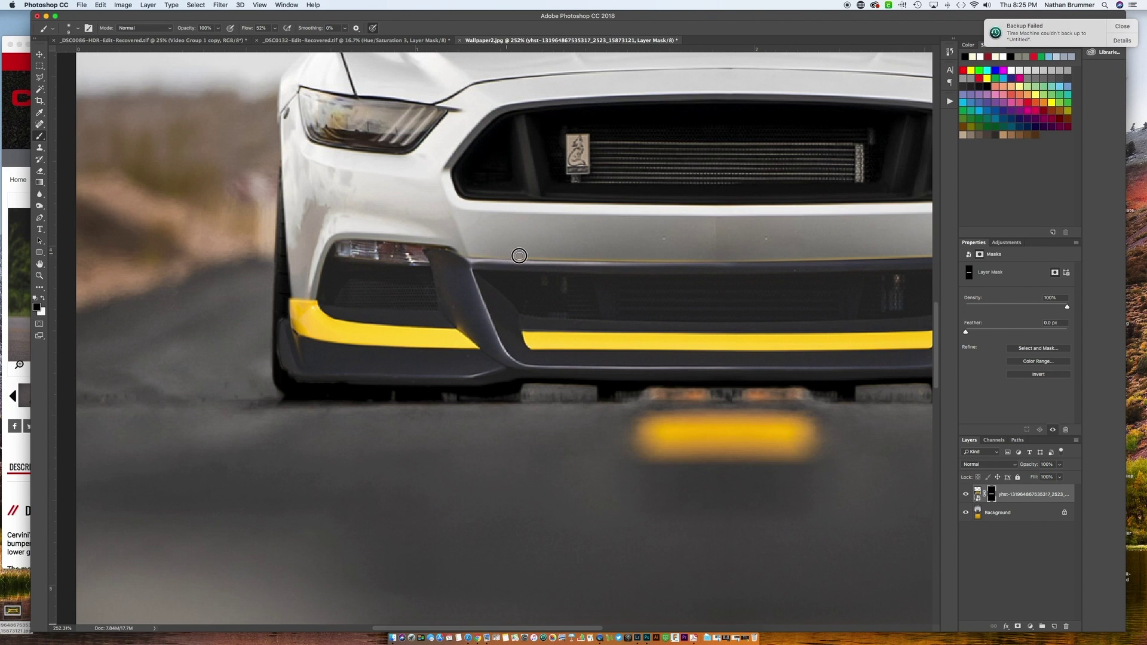
{"action": "scroll", "coordinate": [613, 300], "scroll_direction": "right", "scroll_amount": 10}
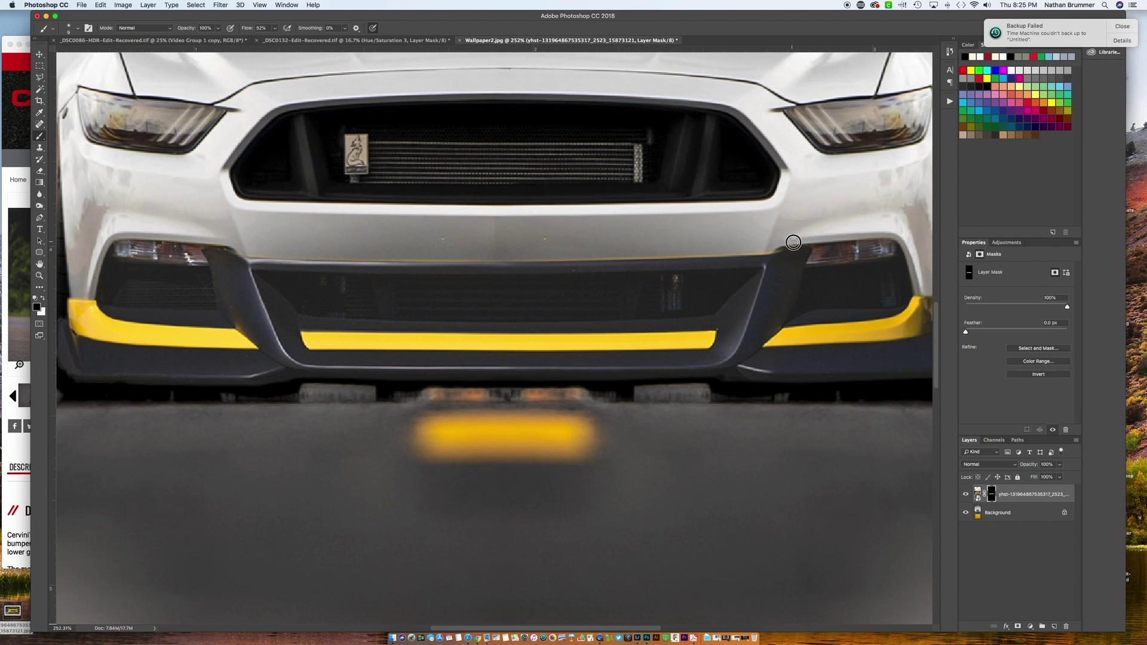
{"action": "scroll", "coordinate": [812, 239], "scroll_direction": "right", "scroll_amount": 2}
{"action": "scroll", "coordinate": [786, 244], "scroll_direction": "right", "scroll_amount": 4}
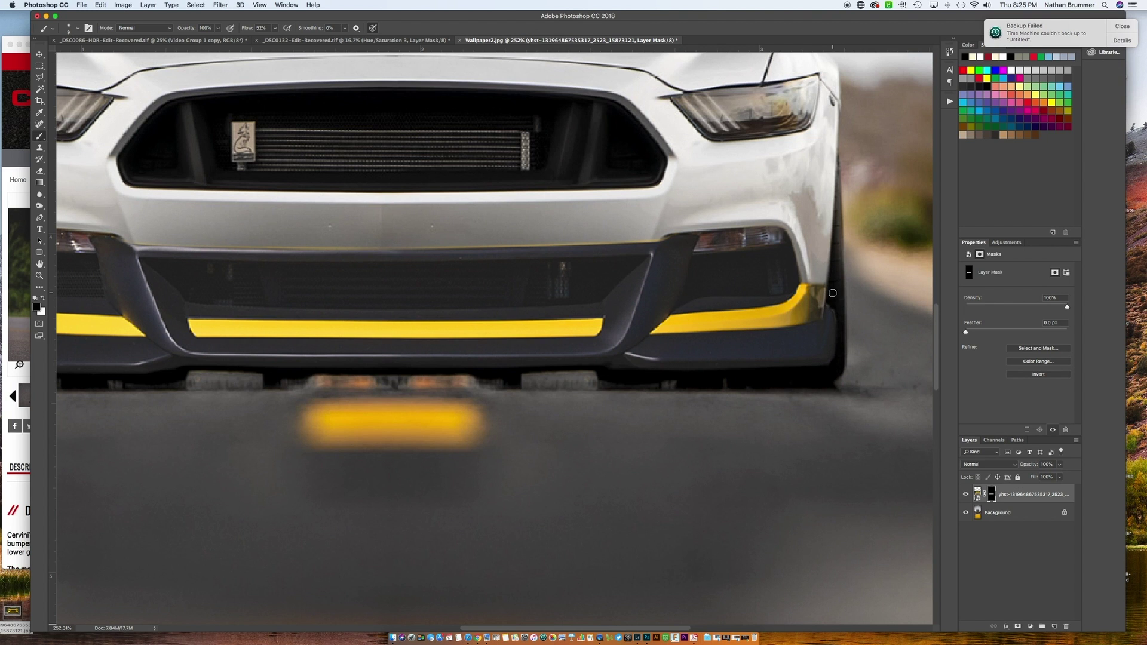
{"action": "scroll", "coordinate": [643, 298], "scroll_direction": "down", "scroll_amount": 5}
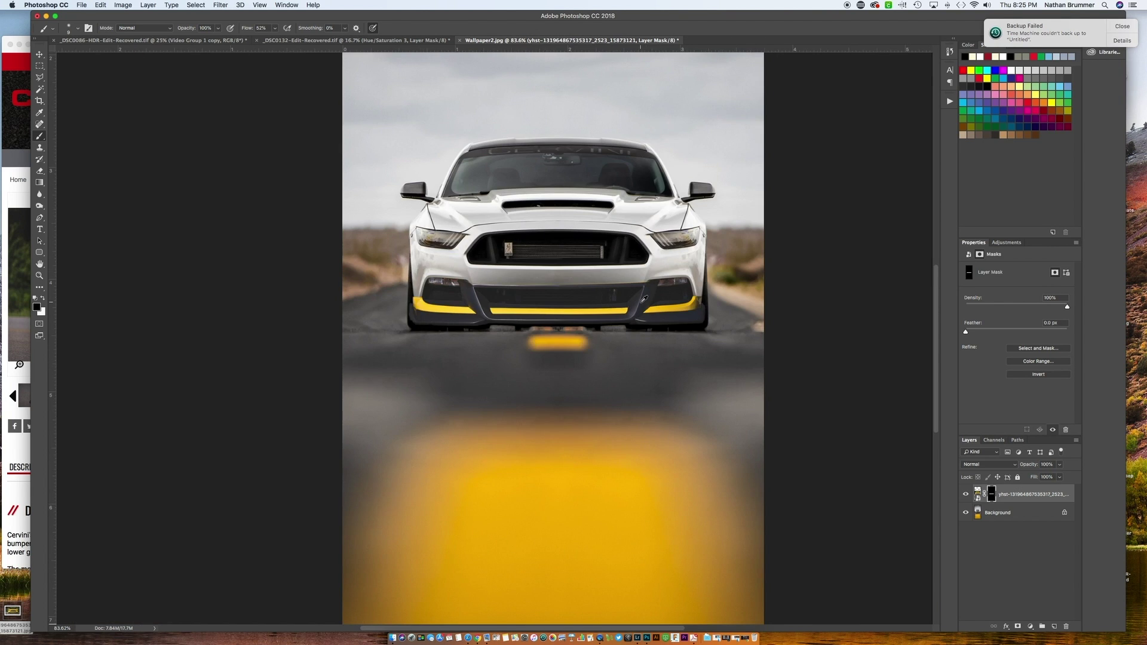
{"action": "scroll", "coordinate": [644, 298], "scroll_direction": "up", "scroll_amount": 2}
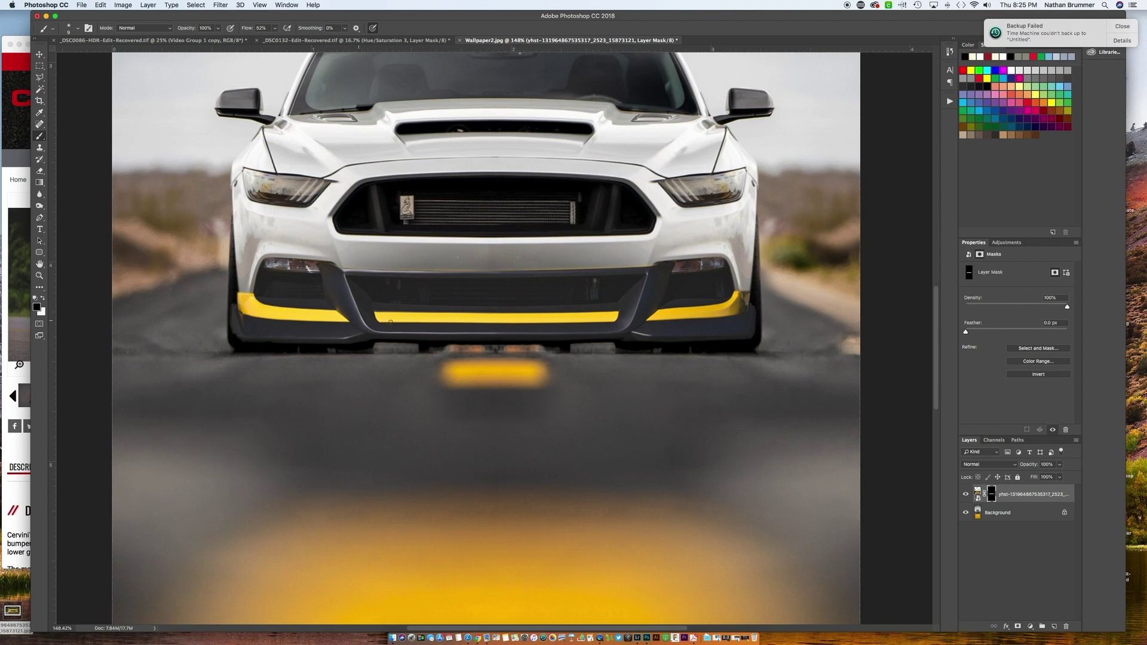
{"action": "left_click", "coordinate": [1003, 242]}
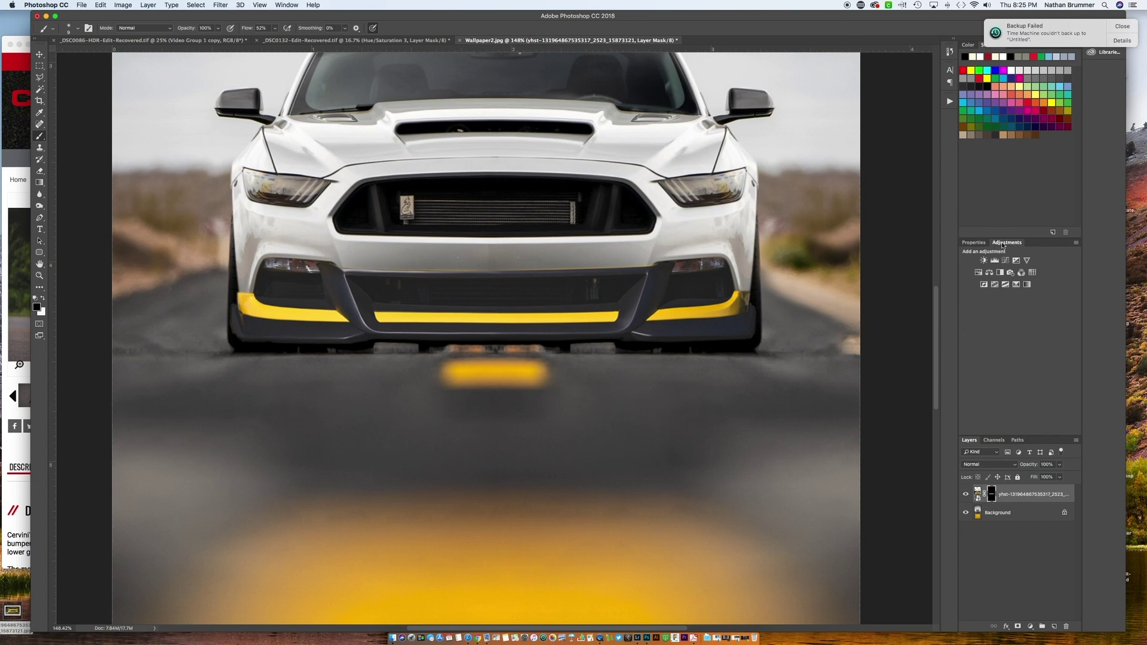
Step: Add a Hue/Saturation adjustment layer clipped to the bumper layer
{"action": "left_click", "coordinate": [979, 273]}
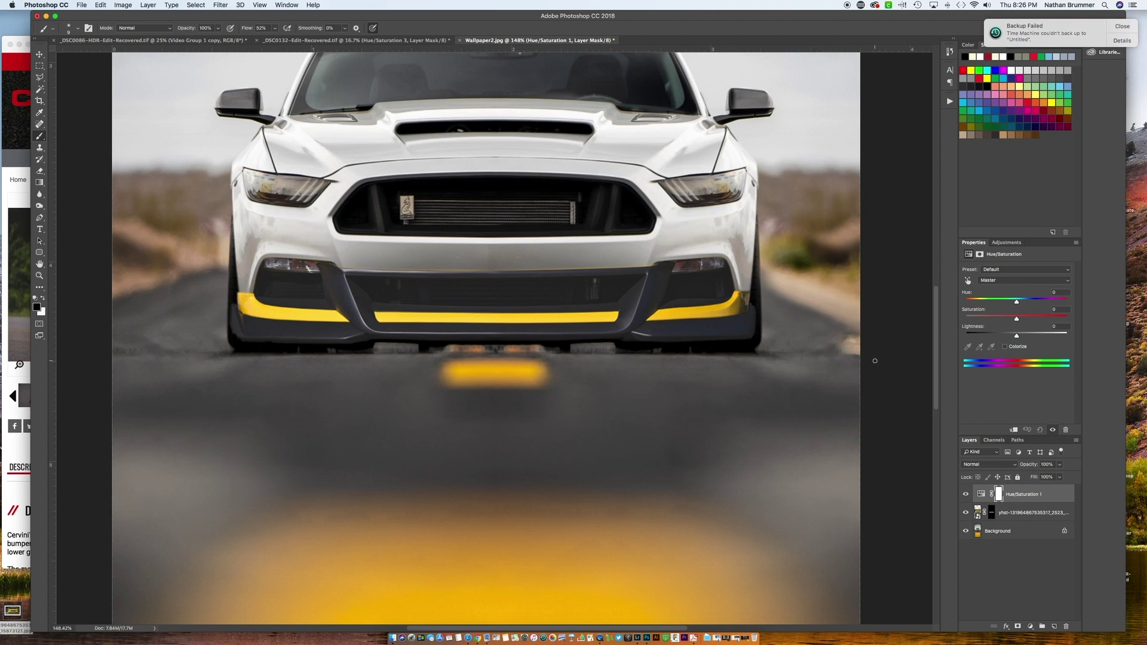
{"action": "right_click", "coordinate": [1056, 495]}
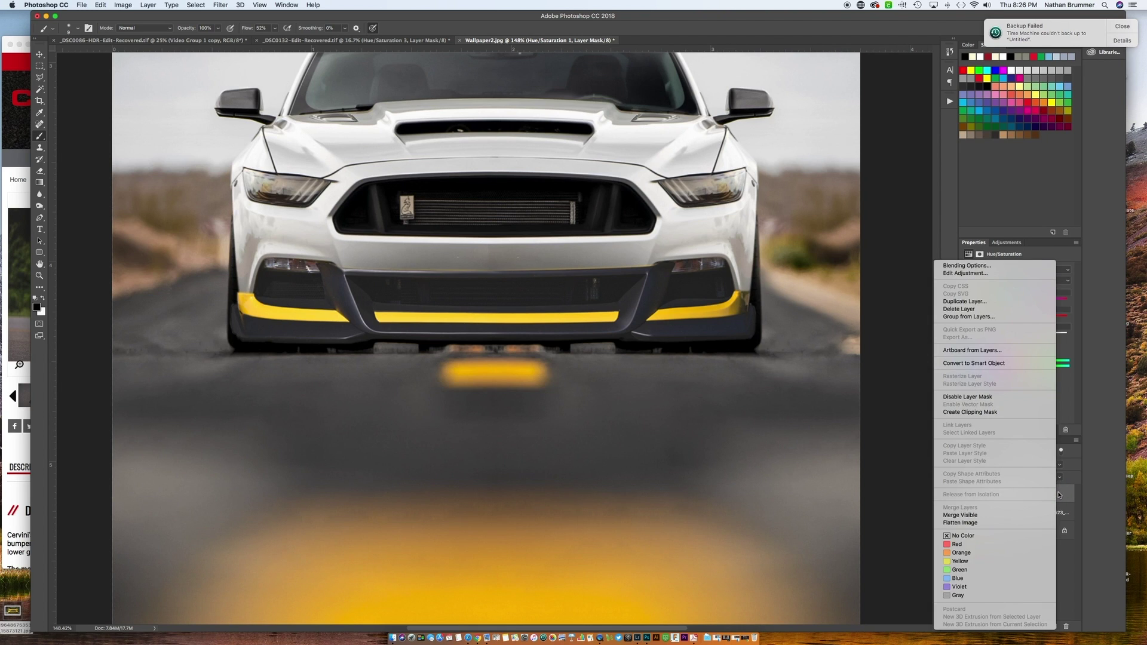
{"action": "left_click", "coordinate": [983, 412]}
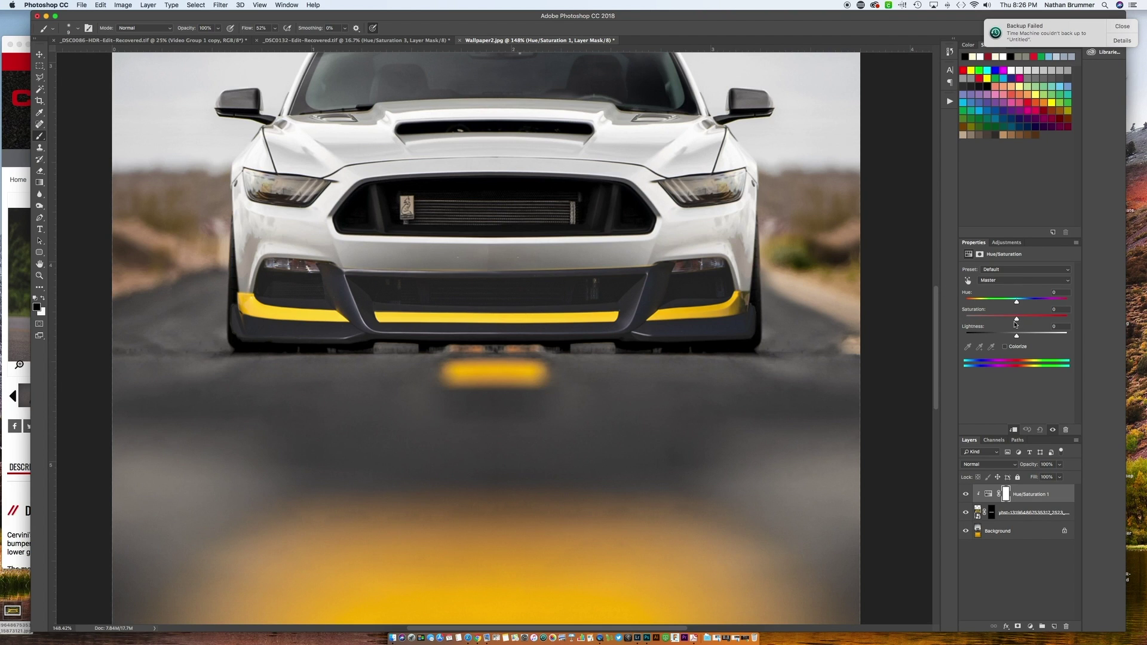
Step: Try desaturating the bumper, then reset Saturation and Lightness to 0 so the trim is yellow
{"action": "left_click_drag", "start_coordinate": [1016, 321], "coordinate": [924, 316]}
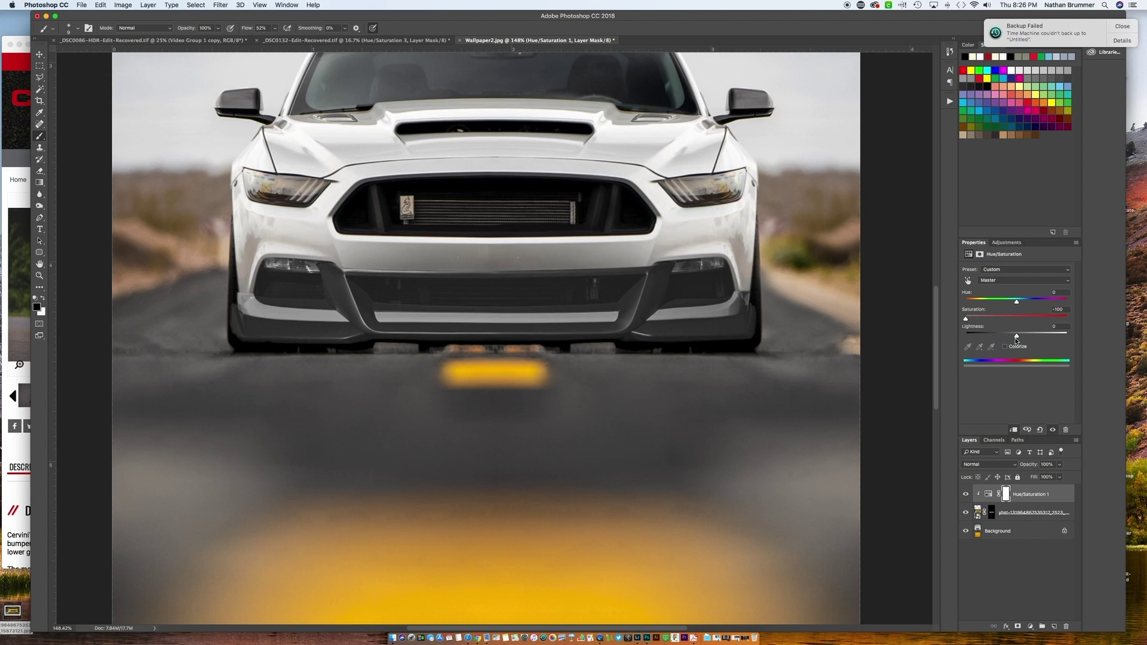
{"action": "left_click_drag", "start_coordinate": [1017, 338], "coordinate": [1009, 339]}
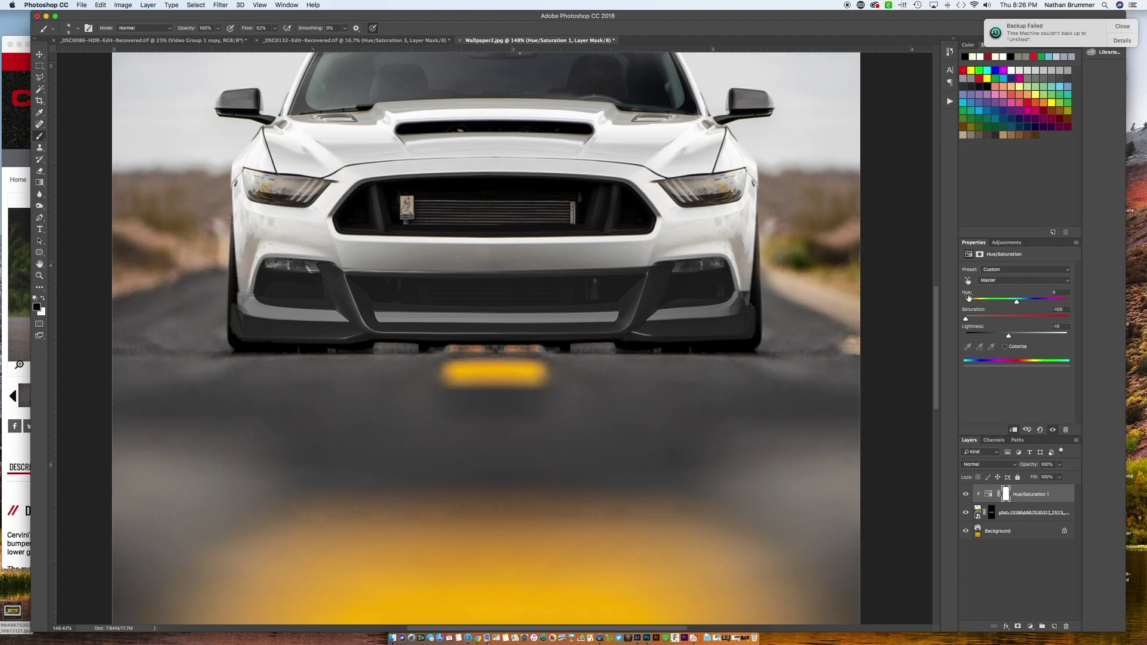
{"action": "left_click_drag", "start_coordinate": [965, 319], "coordinate": [1017, 337]}
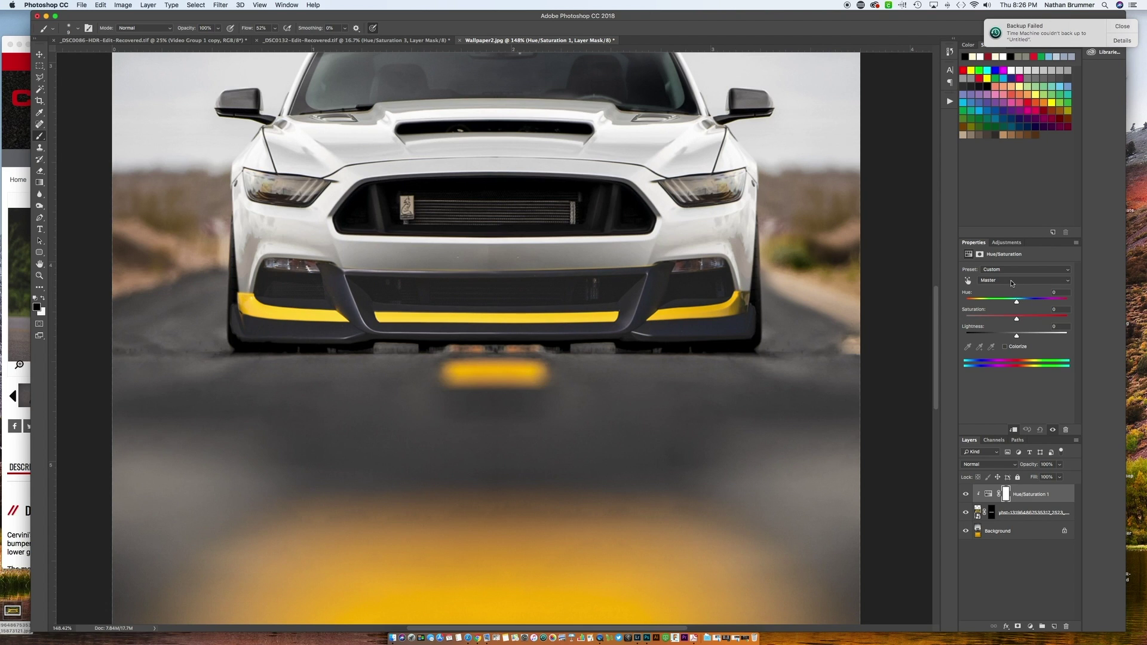
{"action": "left_click", "coordinate": [1011, 282]}
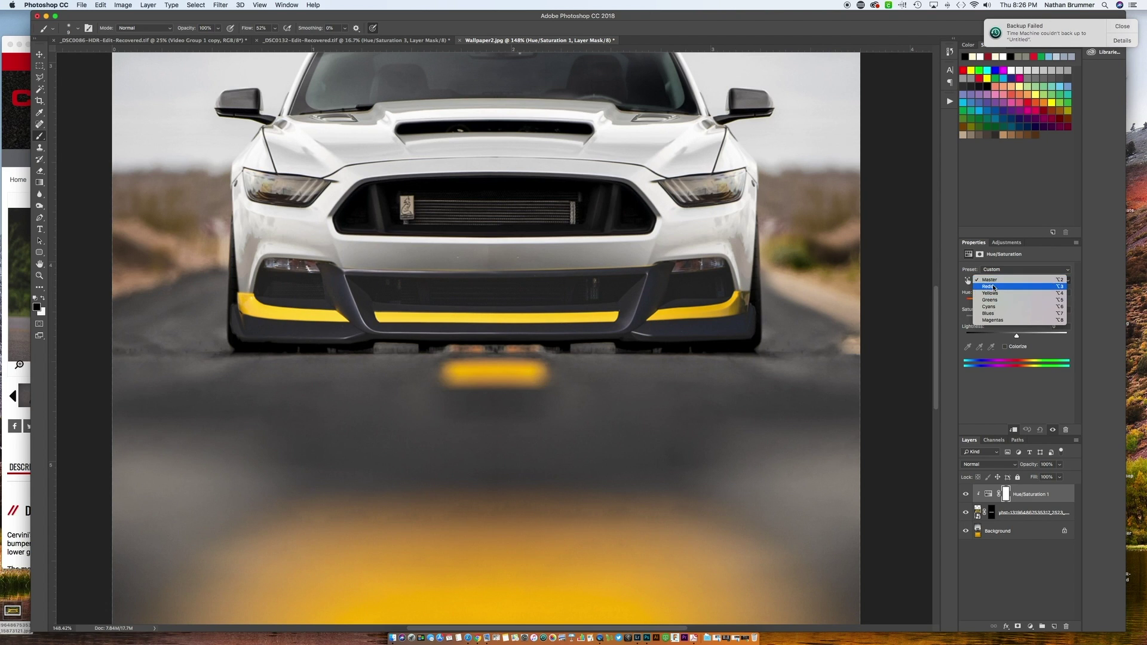
Step: Target the Yellows range and set Saturation +7 and Lightness −22, experimenting with Hue
{"action": "left_click", "coordinate": [993, 294]}
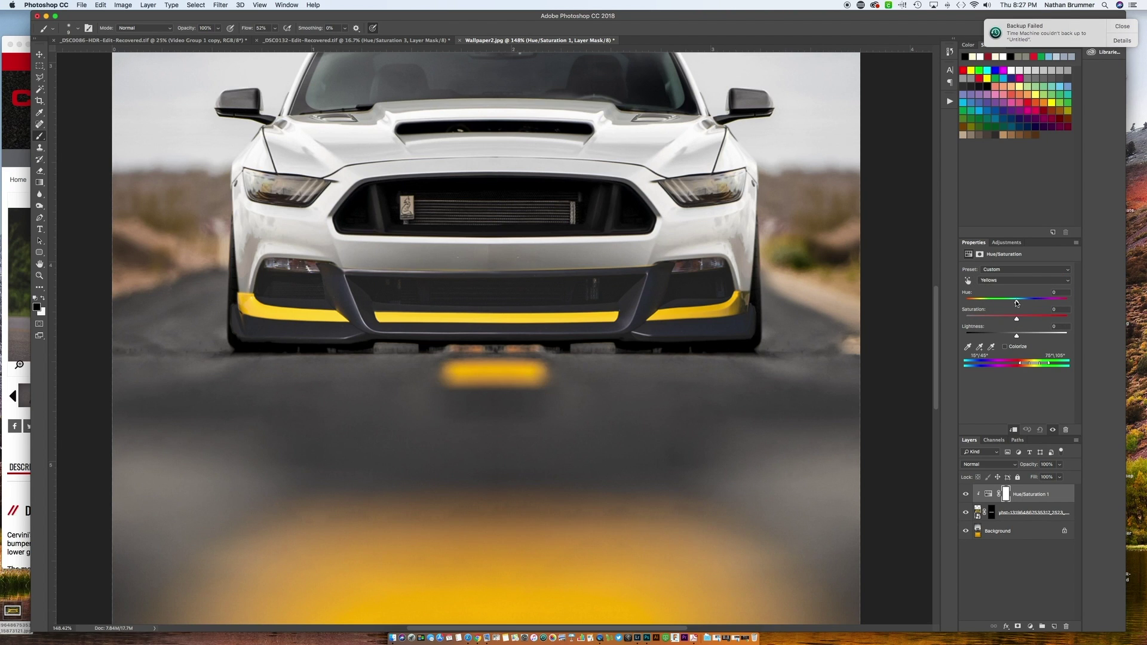
{"action": "left_click_drag", "start_coordinate": [1016, 303], "coordinate": [983, 308]}
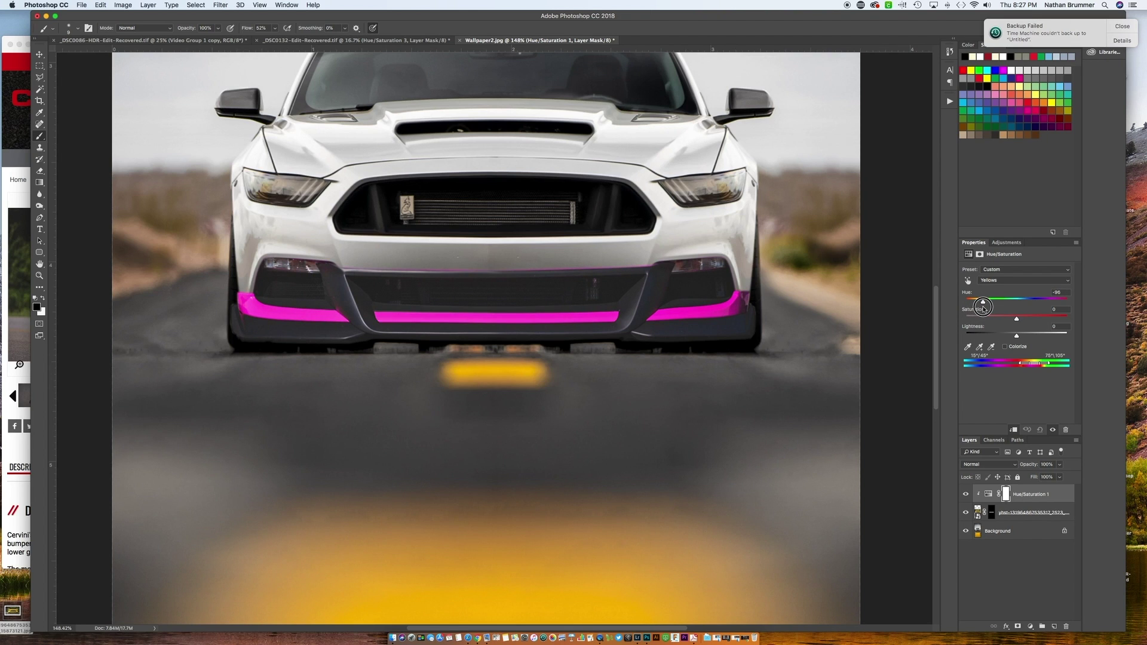
{"action": "left_click_drag", "start_coordinate": [984, 308], "coordinate": [1006, 336]}
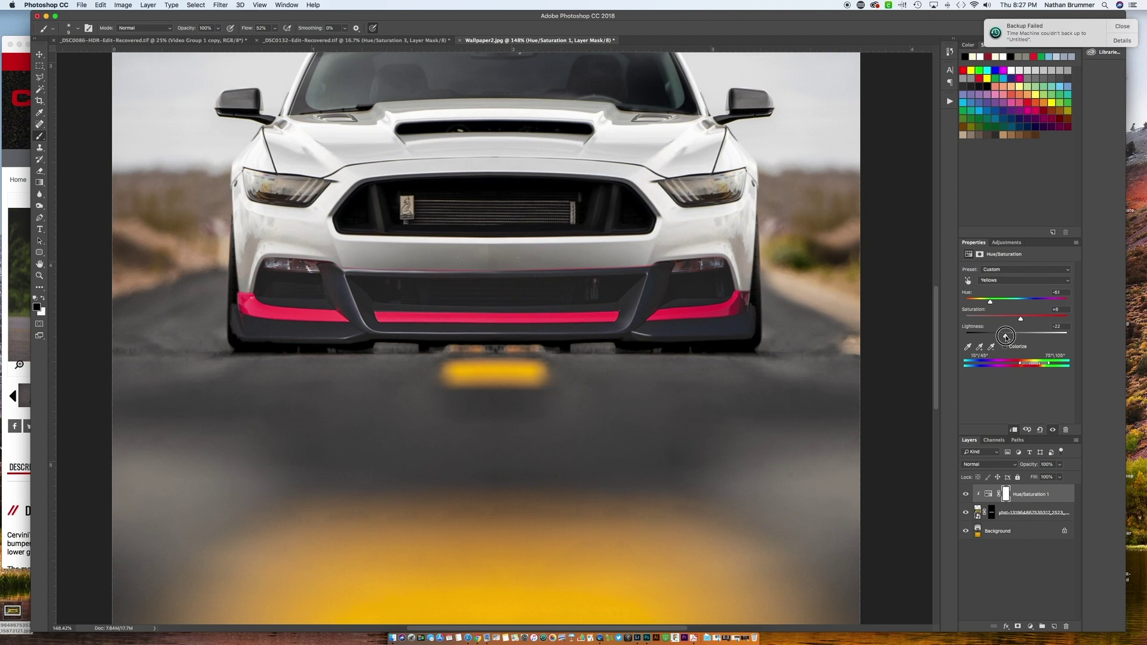
{"action": "left_click_drag", "start_coordinate": [1020, 319], "coordinate": [991, 306]}
Step: Set the Yellows range to Hue 0, Saturation -100 and Lightness +42 so the trim turns white
{"action": "left_click_drag", "start_coordinate": [991, 303], "coordinate": [1016, 303]}
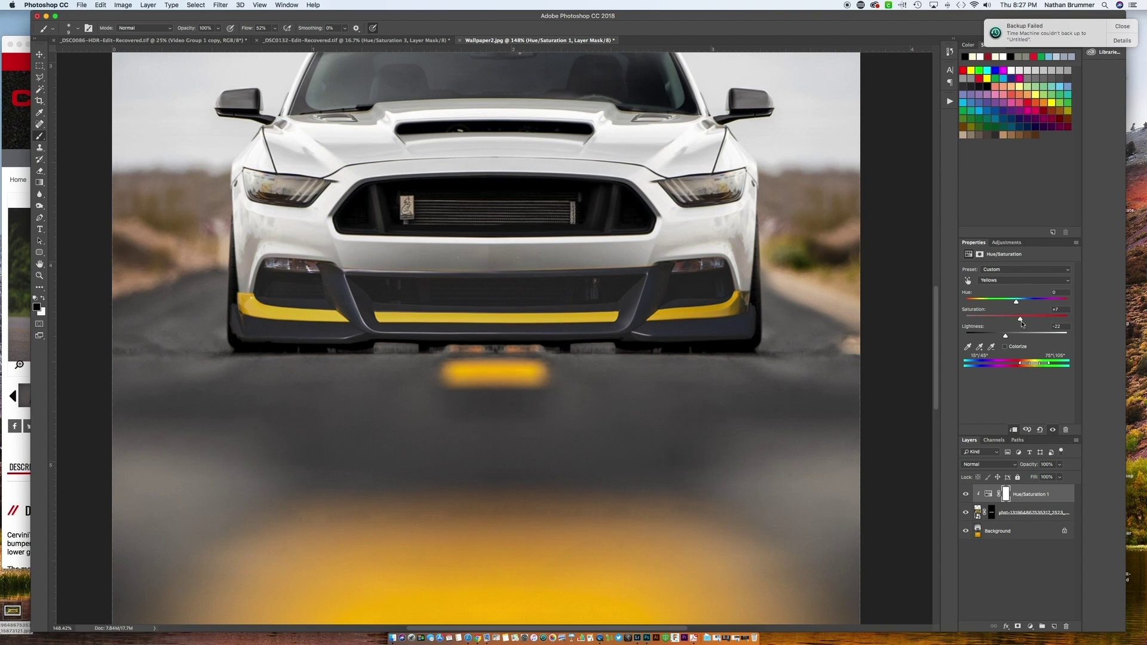
{"action": "mouse_move", "coordinate": [1020, 320]}
{"action": "left_mouse_down"}
{"action": "mouse_move", "coordinate": [958, 325]}
{"action": "mouse_move", "coordinate": [1035, 336]}
{"action": "left_mouse_up"}
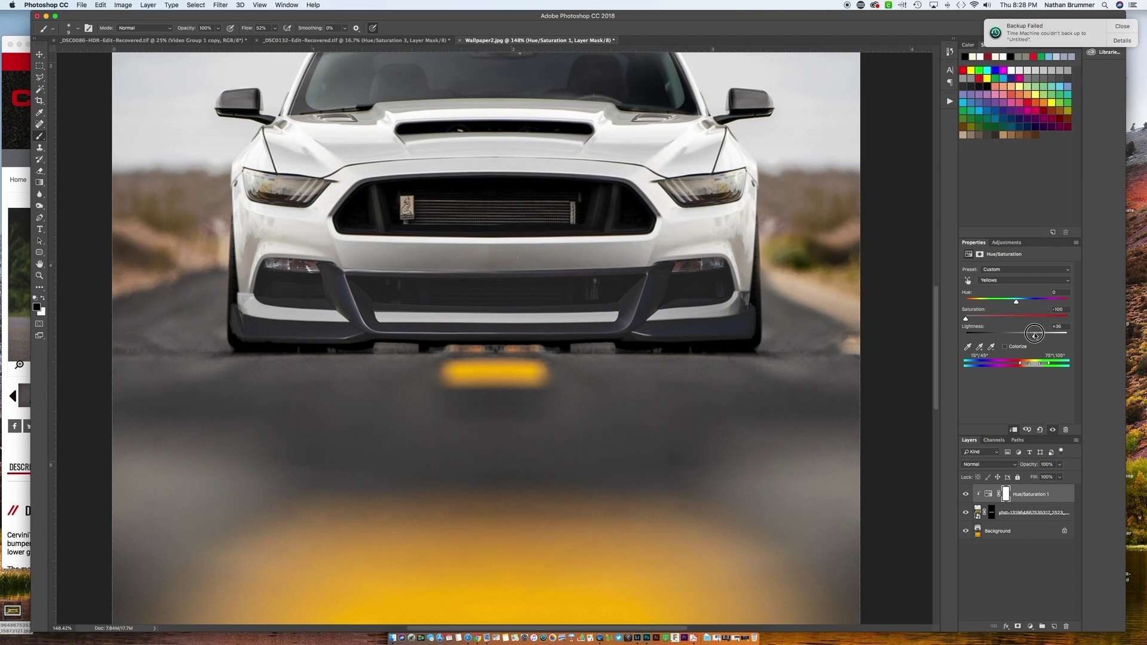
{"action": "left_click_drag", "start_coordinate": [1036, 335], "coordinate": [1041, 336]}
{"action": "scroll", "coordinate": [669, 399], "scroll_direction": "down", "scroll_amount": 2}
{"action": "scroll", "coordinate": [669, 399], "scroll_direction": "down", "scroll_amount": 4}
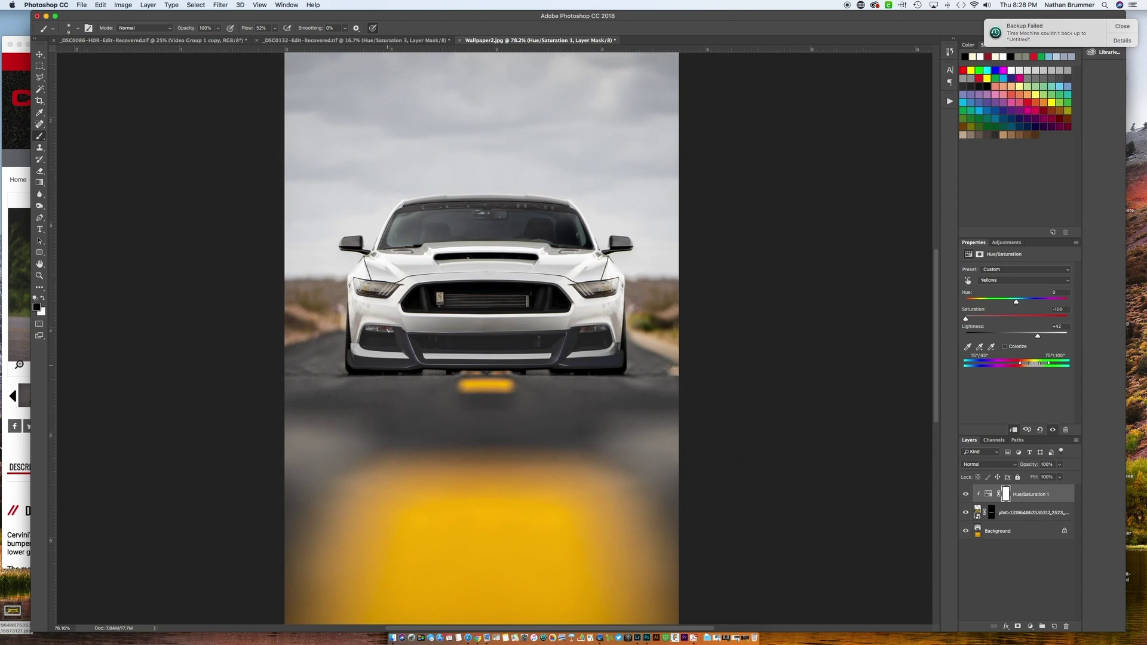
{"action": "scroll", "coordinate": [409, 334], "scroll_direction": "up", "scroll_amount": 5}
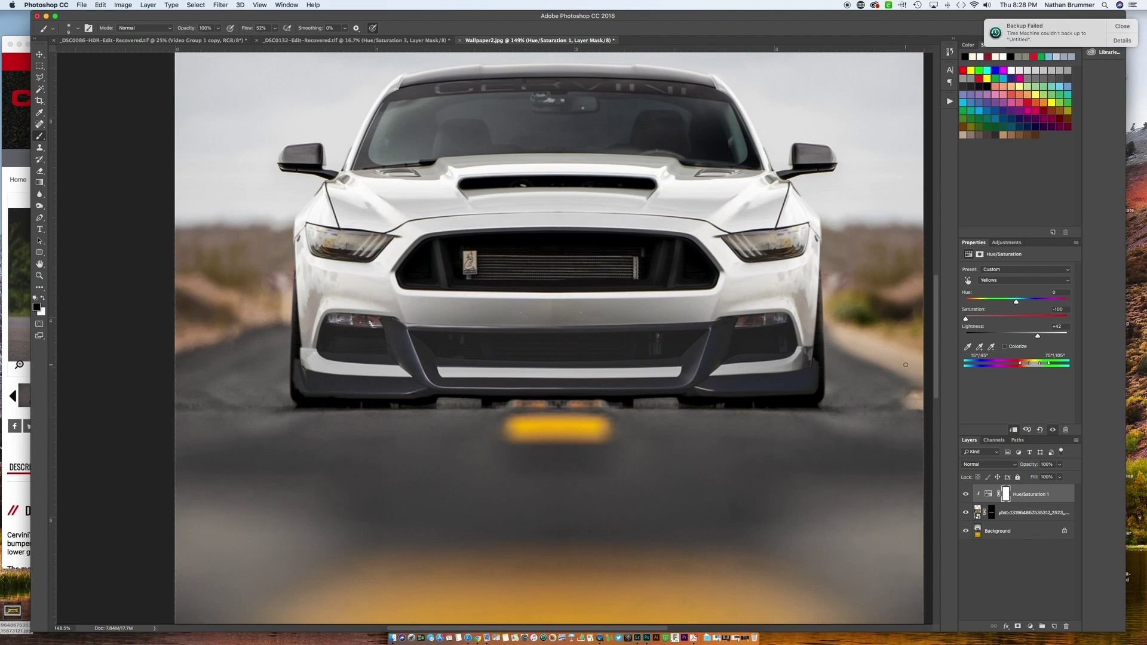
Step: Add a Selective Color layer set to Blacks and clip it to the bumper layer
{"action": "left_click", "coordinate": [1006, 243]}
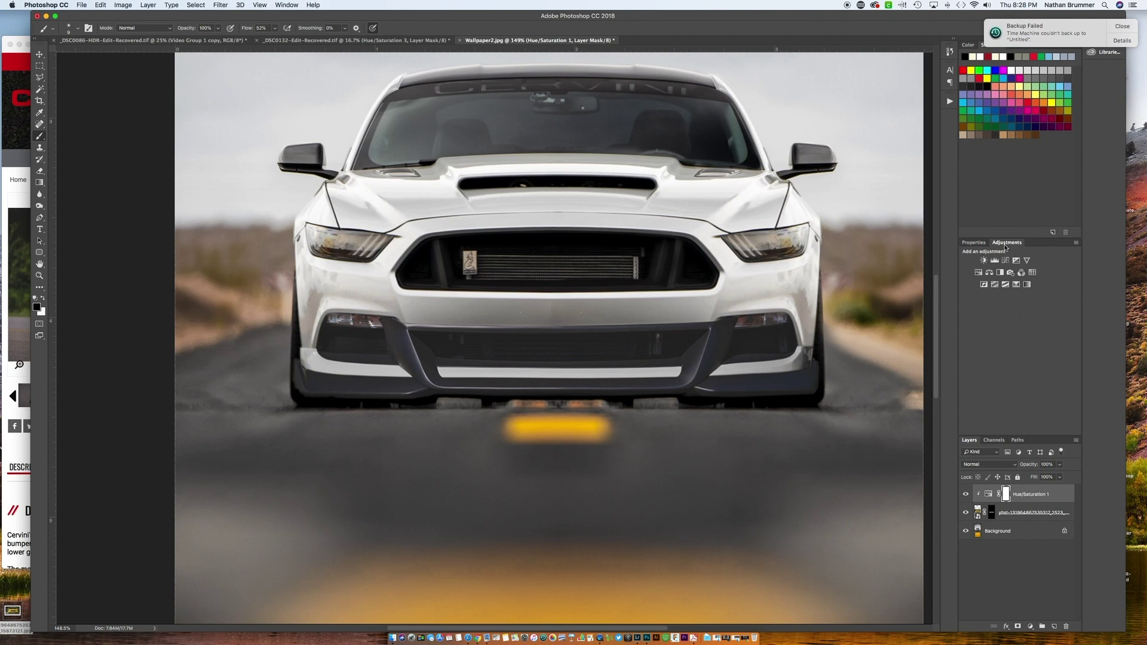
{"action": "left_click", "coordinate": [1018, 285]}
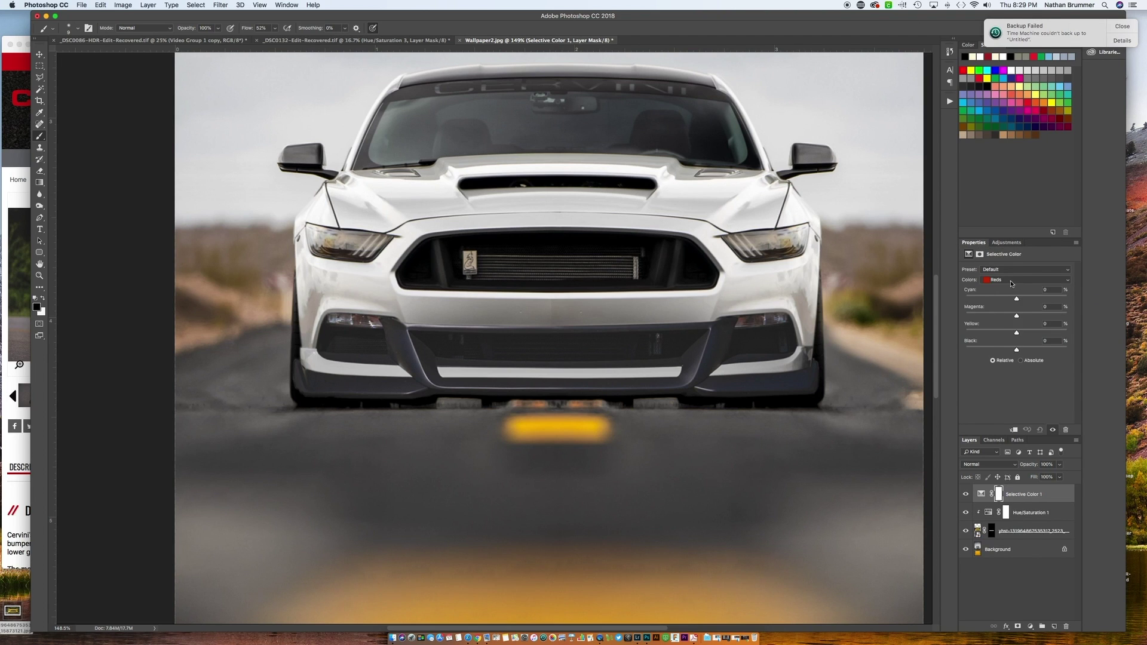
{"action": "left_click", "coordinate": [1066, 282]}
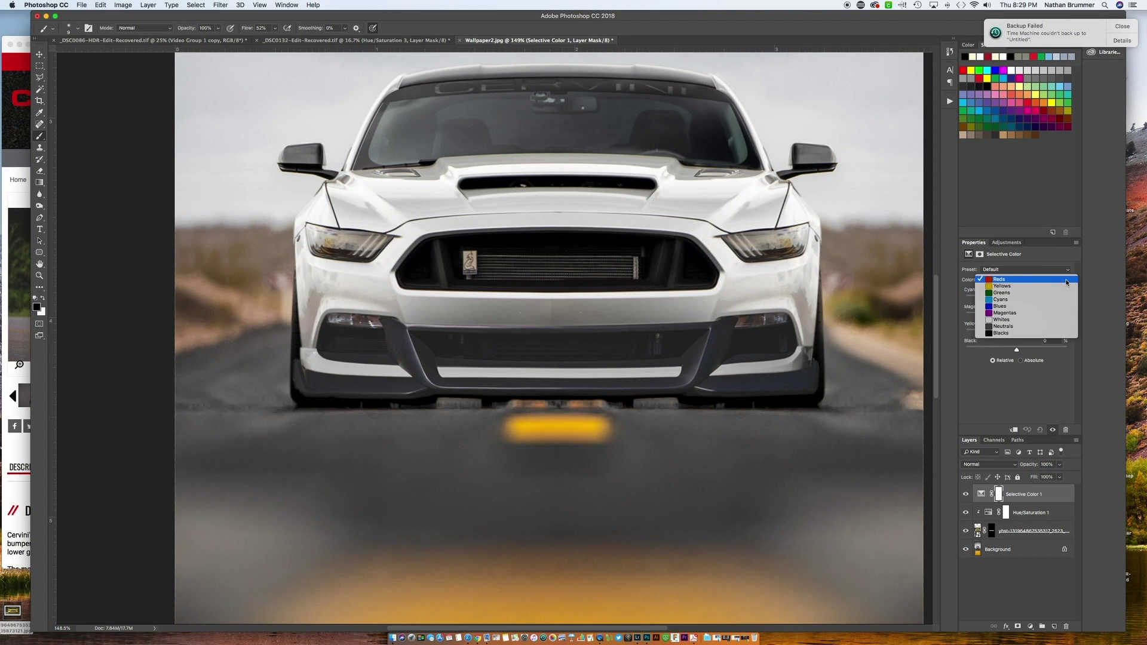
{"action": "left_click", "coordinate": [1007, 336]}
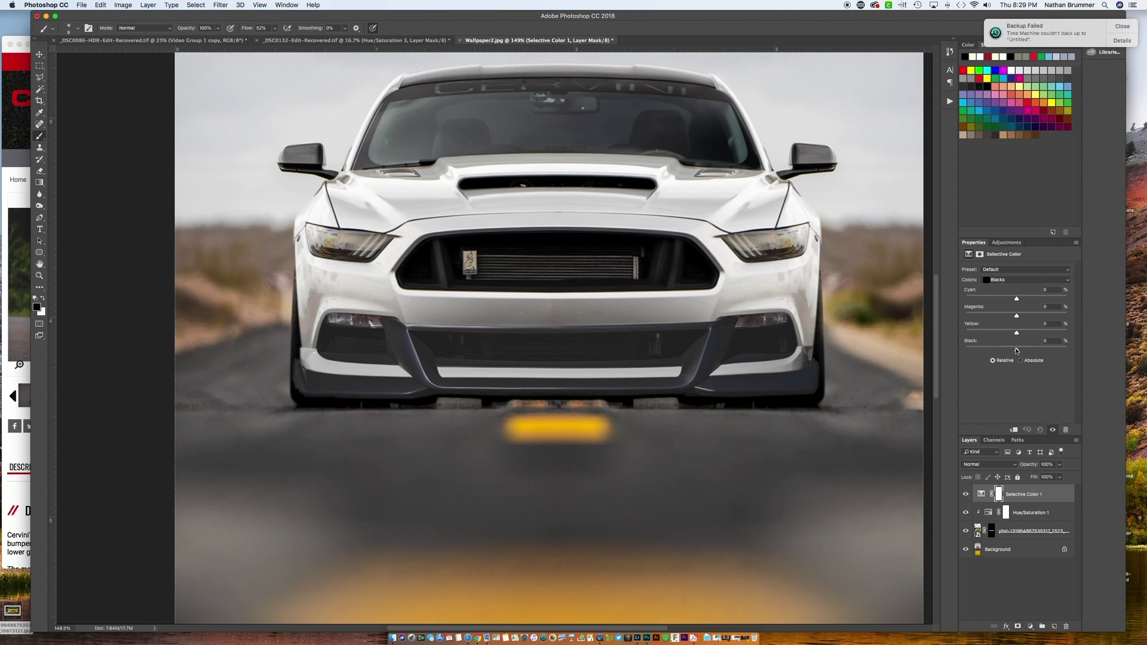
{"action": "left_click_drag", "start_coordinate": [1016, 349], "coordinate": [1019, 351]}
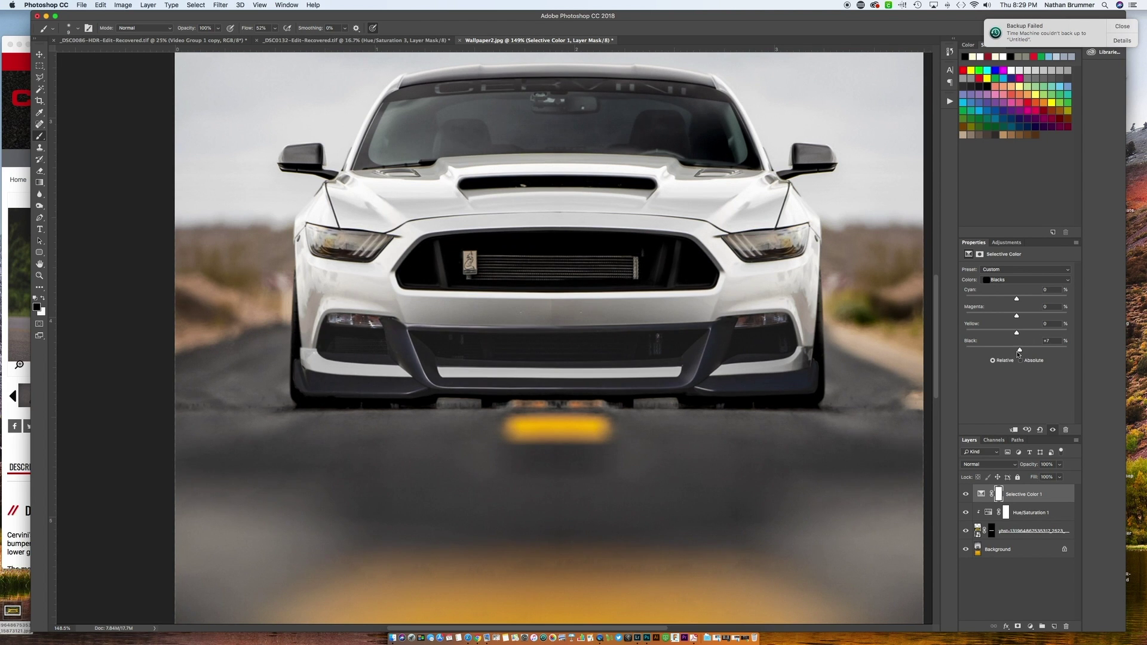
{"action": "right_click", "coordinate": [1051, 497]}
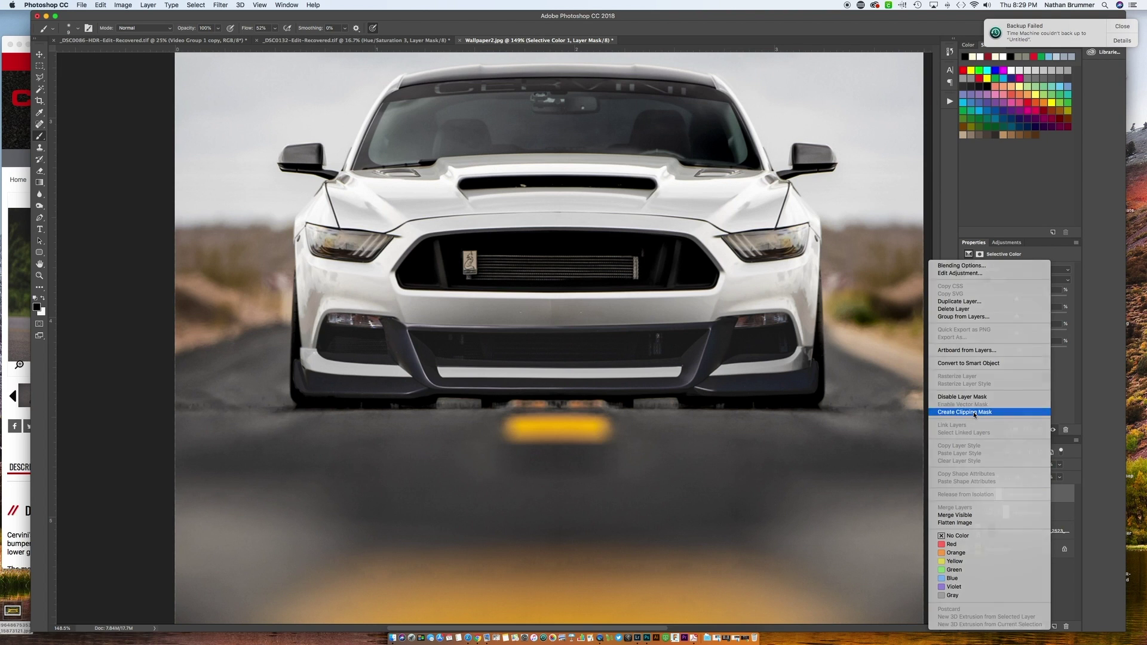
{"action": "left_click", "coordinate": [1009, 412]}
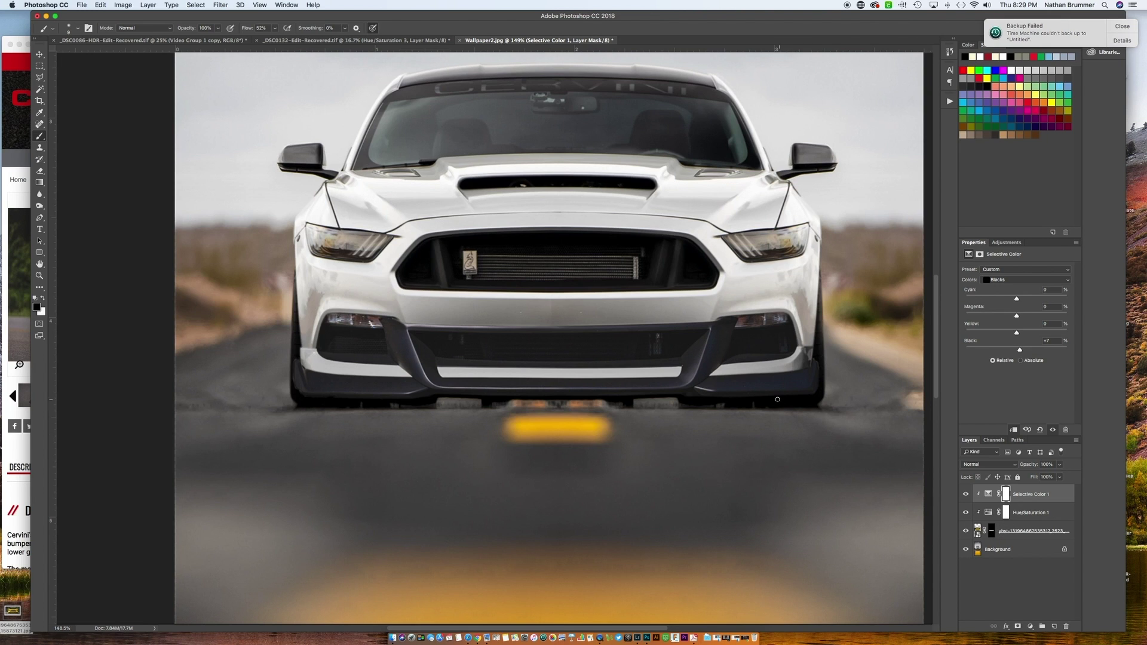
Step: Compare the adjustment on and off, then tune Blacks to Black +18 and Cyan -1
{"action": "left_click", "coordinate": [966, 494]}
{"action": "left_click", "coordinate": [966, 494]}
{"action": "left_click", "coordinate": [1022, 351]}
{"action": "left_click_drag", "start_coordinate": [1022, 352], "coordinate": [1023, 351]}
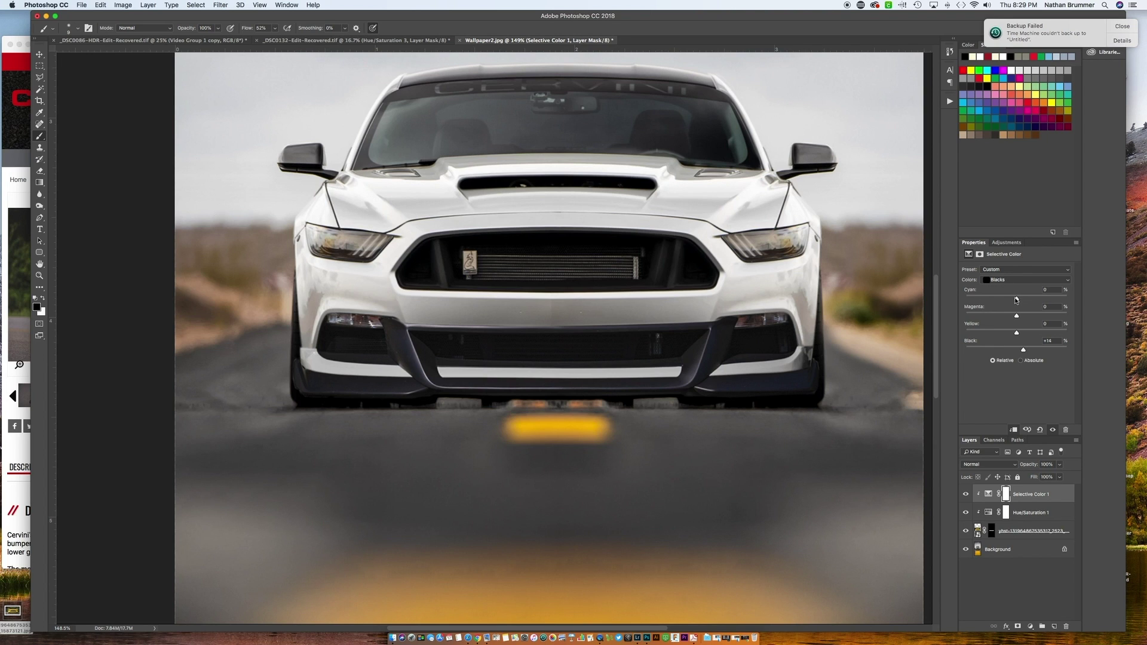
{"action": "left_click_drag", "start_coordinate": [1016, 298], "coordinate": [1026, 351]}
{"action": "left_click", "coordinate": [965, 513]}
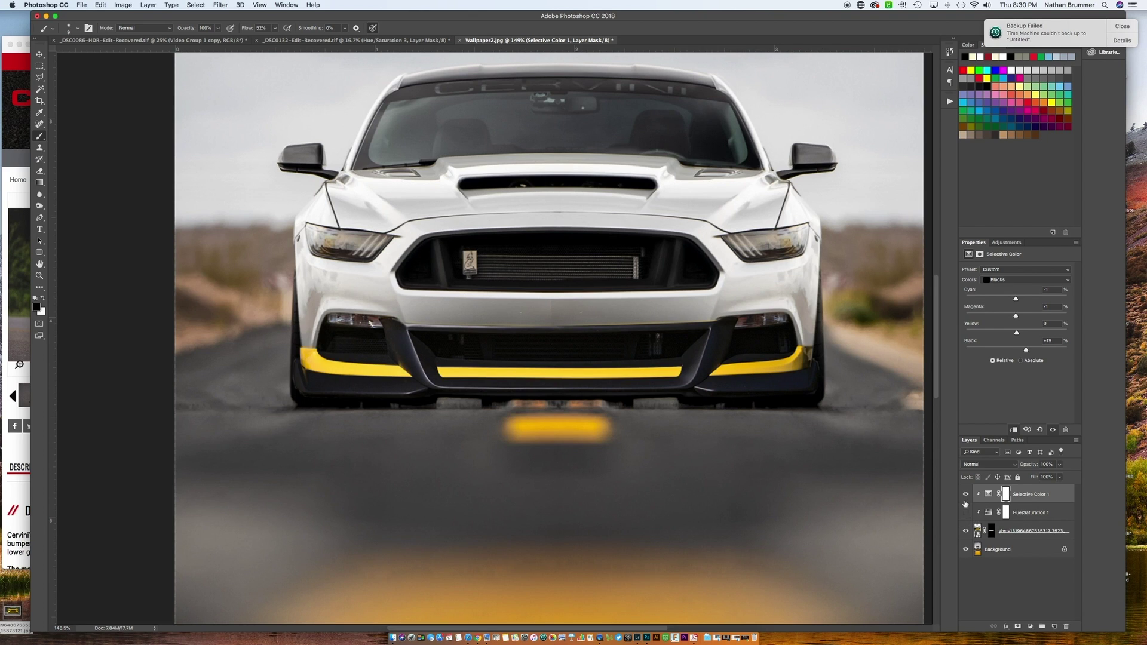
{"action": "left_click", "coordinate": [966, 494]}
{"action": "left_click", "coordinate": [966, 513]}
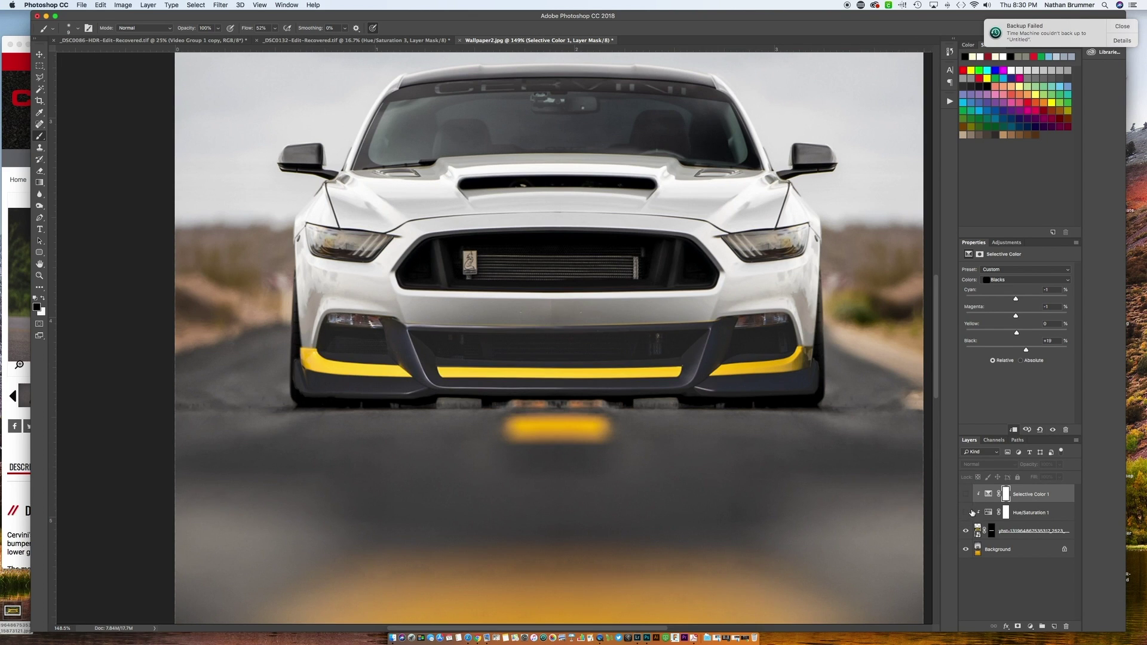
{"action": "left_click", "coordinate": [966, 512]}
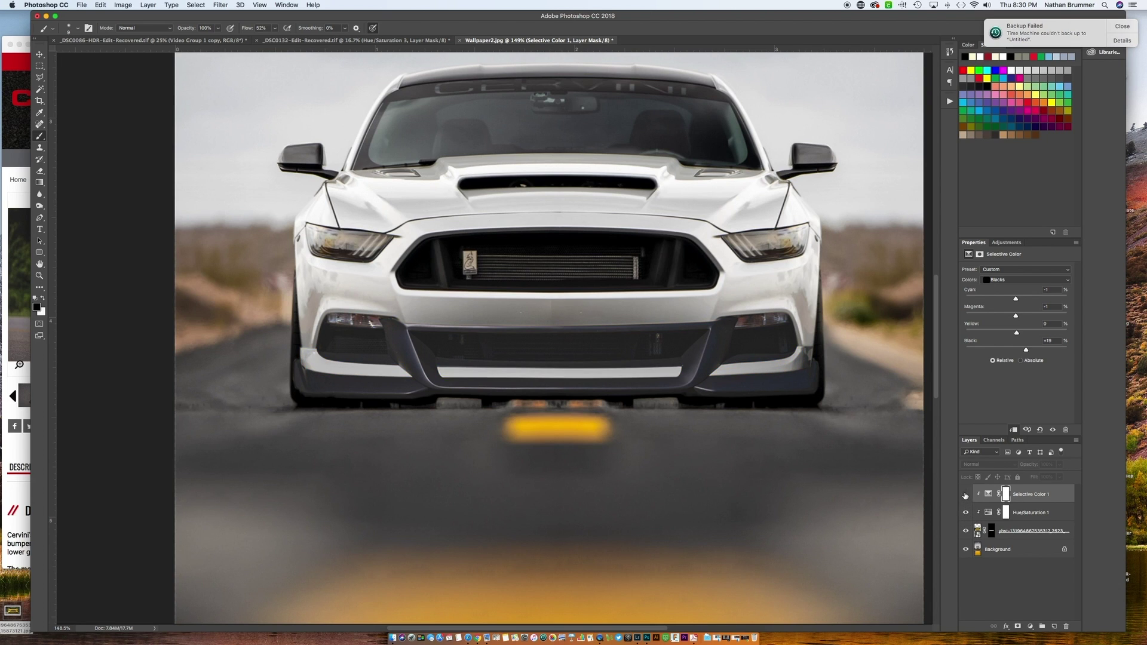
{"action": "left_click", "coordinate": [966, 494]}
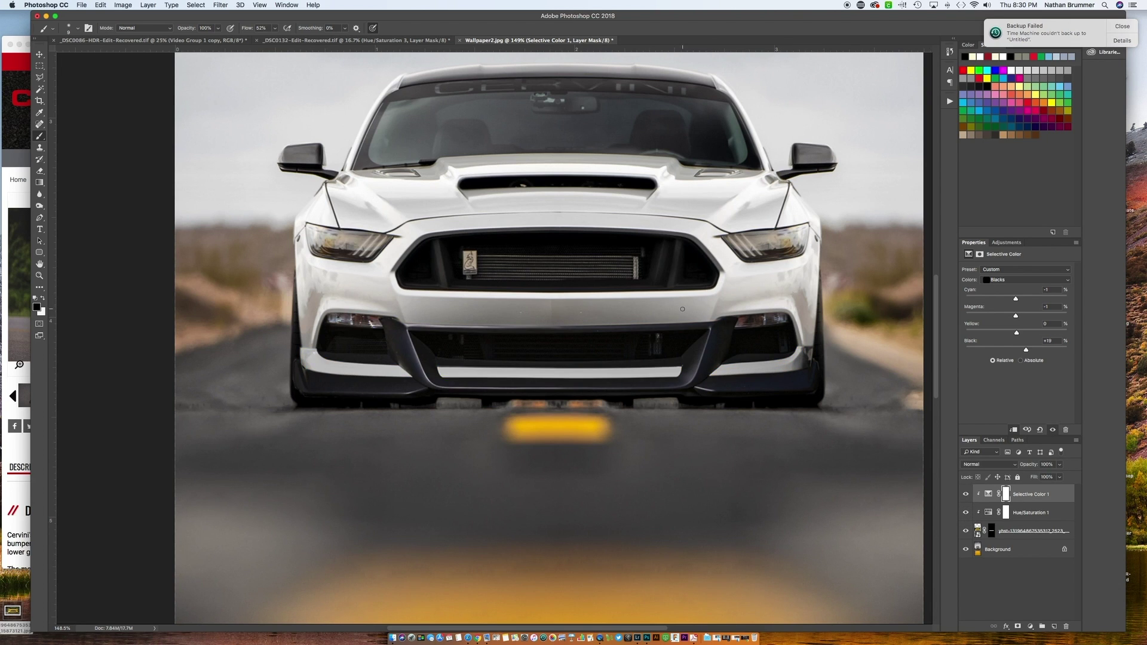
{"action": "scroll", "coordinate": [681, 308], "scroll_direction": "down", "scroll_amount": 5}
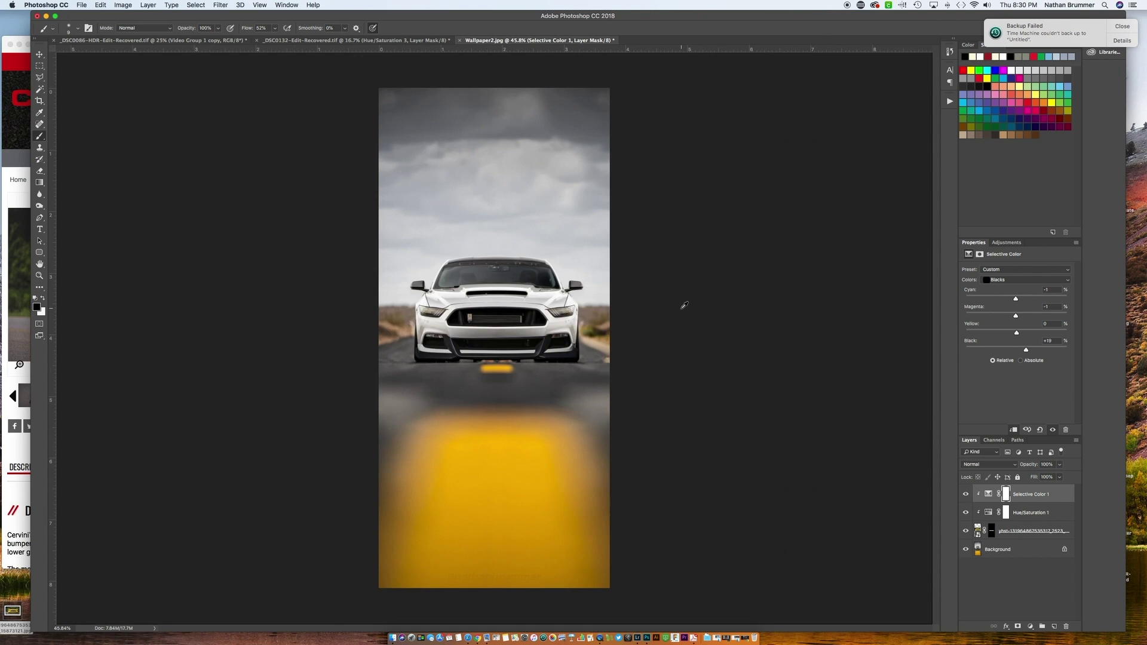
{"action": "scroll", "coordinate": [684, 305], "scroll_direction": "up", "scroll_amount": 3}
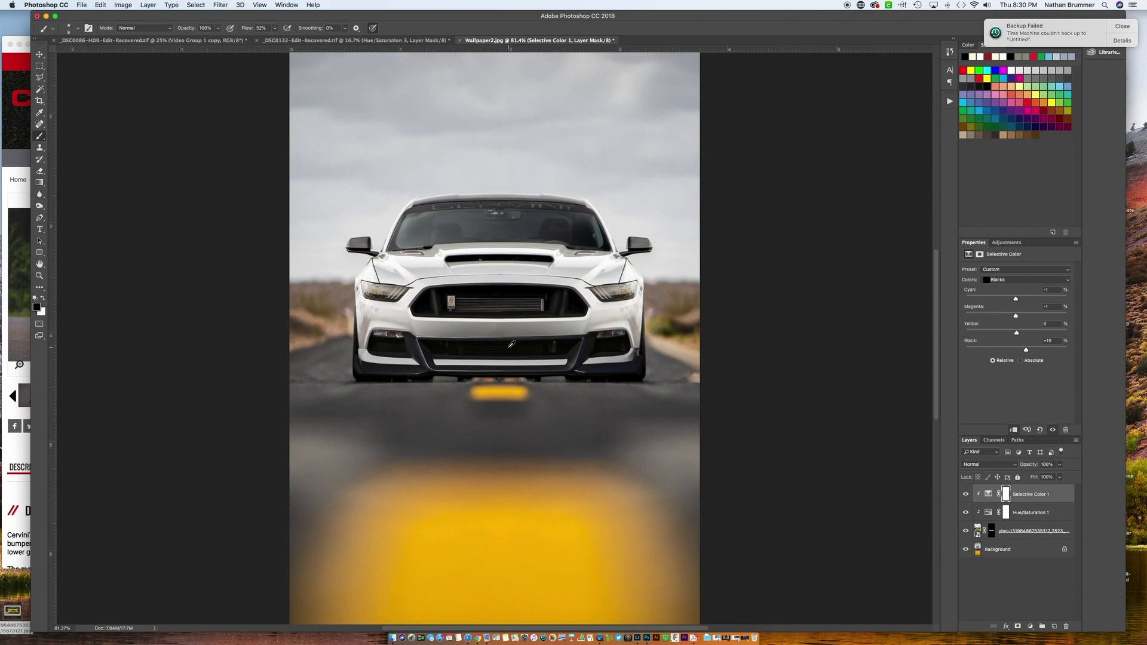
{"action": "scroll", "coordinate": [514, 344], "scroll_direction": "up", "scroll_amount": 3}
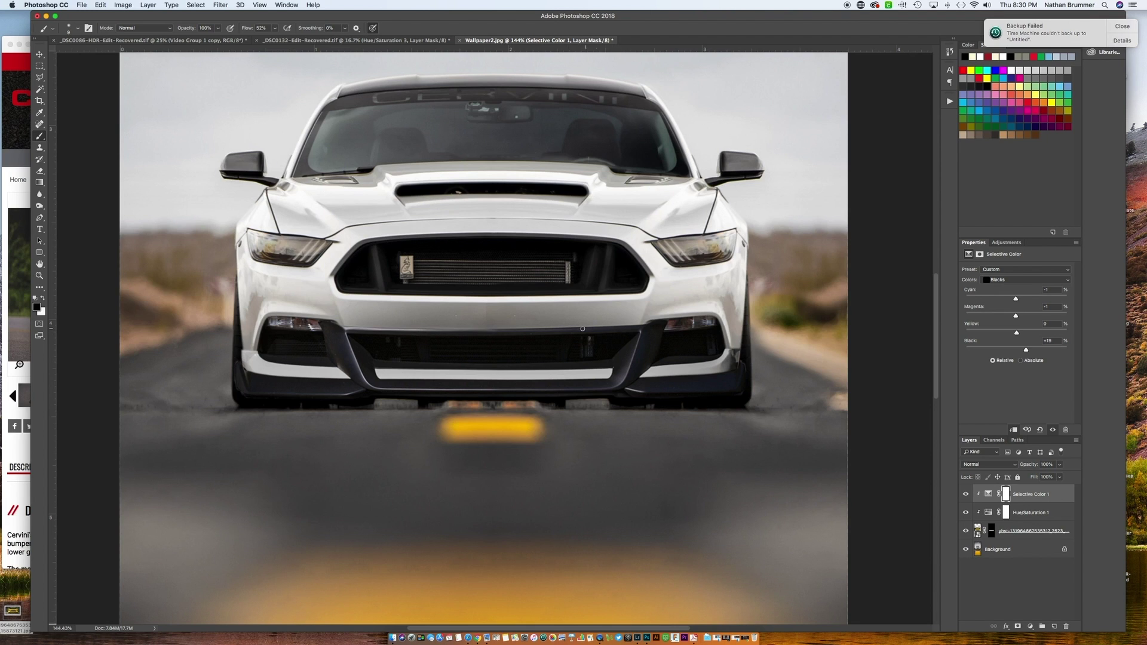
Step: Stamp the bumper and its adjustments into a new Layer 1 copy, hide the sources, restore Background
{"action": "left_click", "coordinate": [1024, 531]}
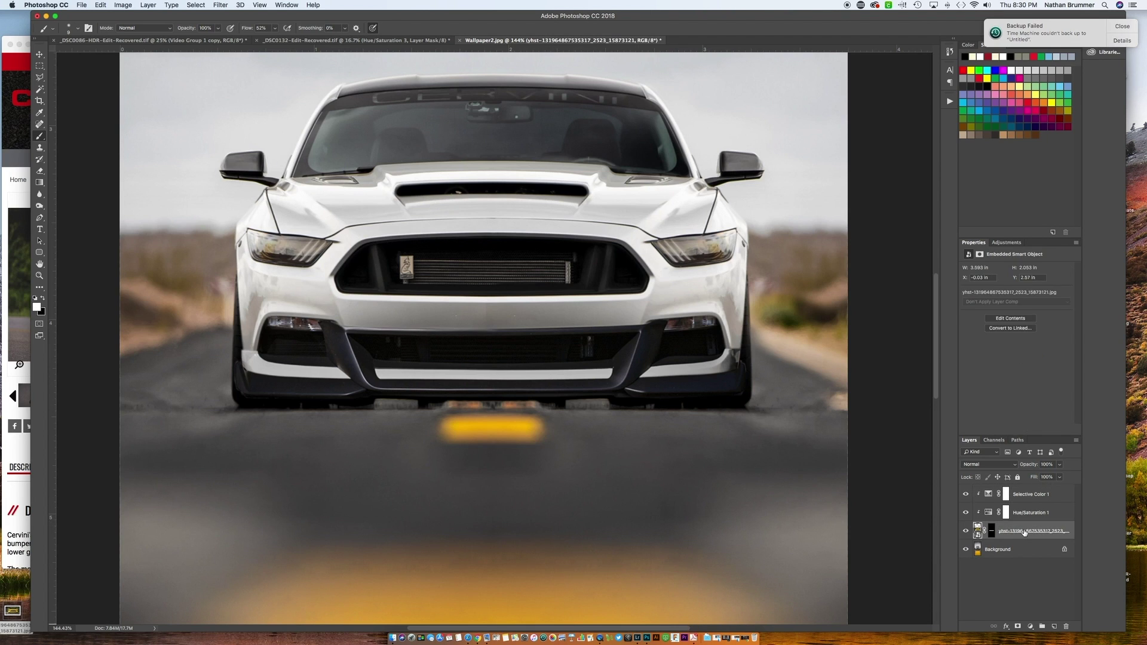
{"action": "left_click", "coordinate": [1026, 494], "text": "shift"}
{"action": "left_click", "coordinate": [966, 549]}
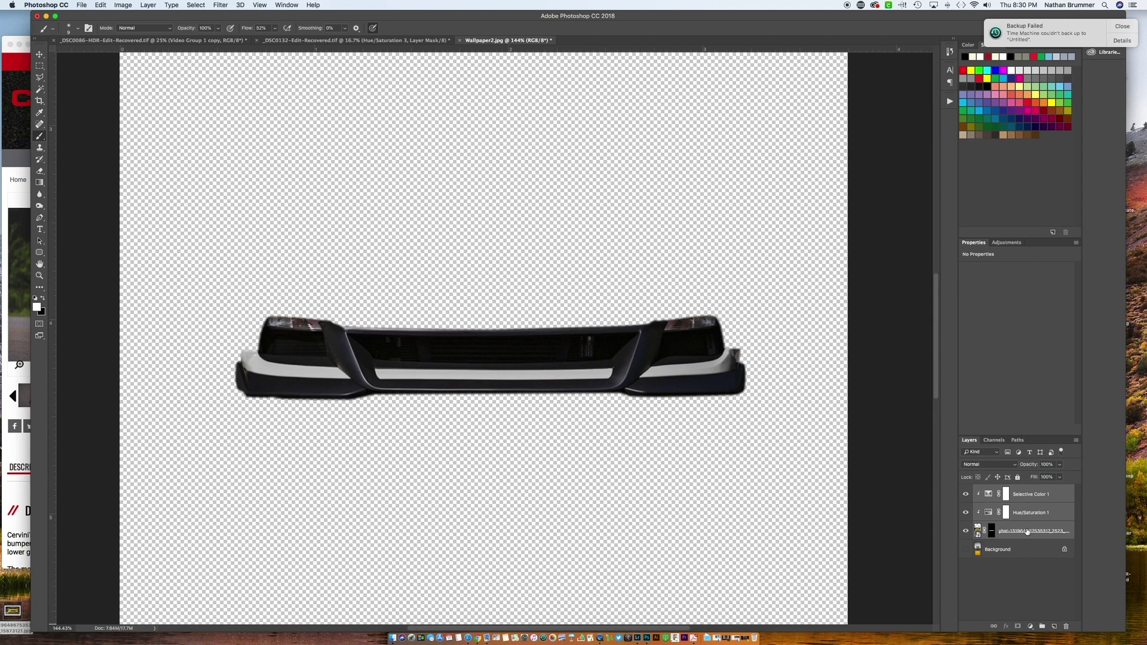
{"action": "key", "text": "super+alt+shift+e"}
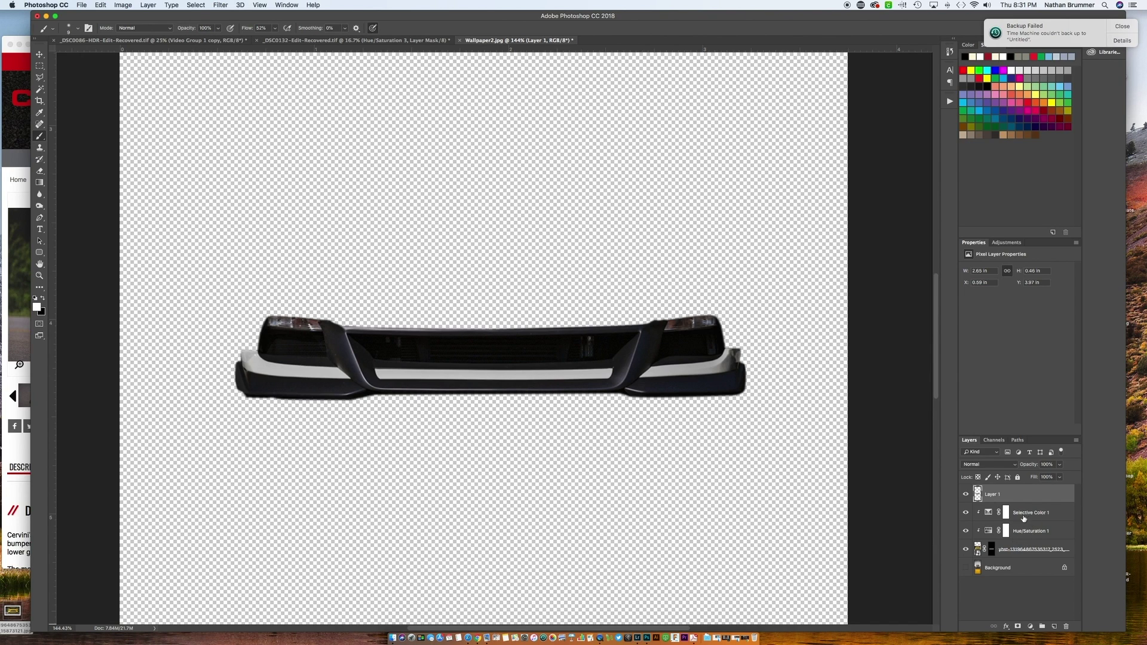
{"action": "left_click_drag", "start_coordinate": [965, 512], "coordinate": [965, 569]}
{"action": "left_click", "coordinate": [965, 569]}
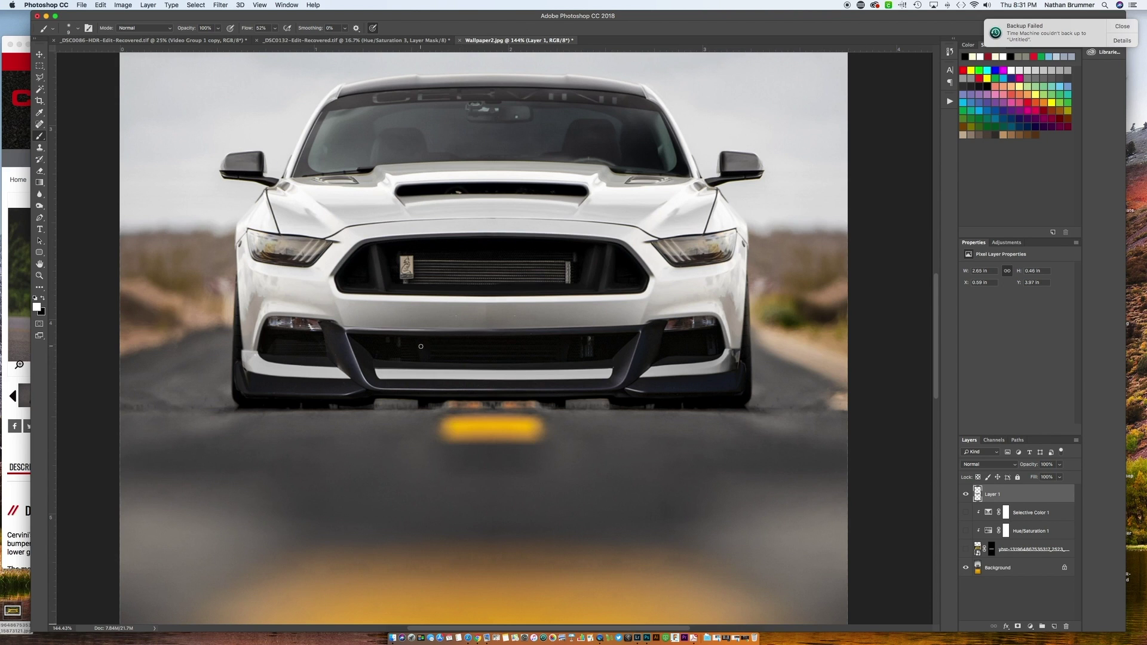
Step: Copy the bumper's right half to Layer 2, flip it horizontally, and move it over the left side
{"action": "left_click", "coordinate": [41, 65]}
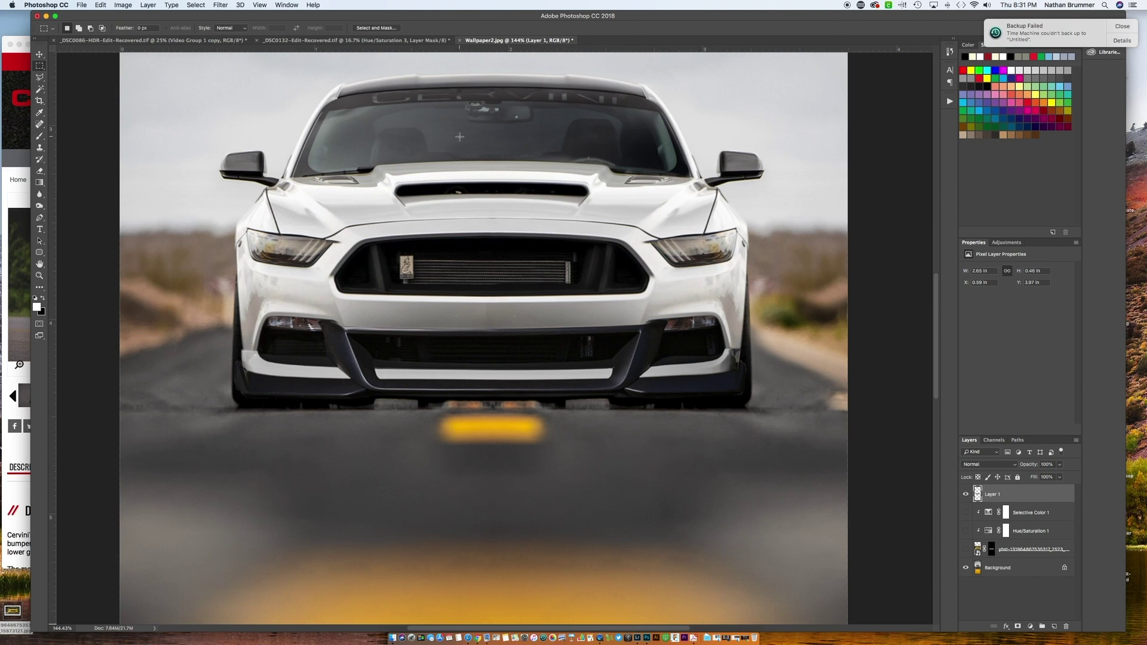
{"action": "left_click_drag", "start_coordinate": [459, 137], "coordinate": [765, 444]}
{"action": "key", "text": "super+j"}
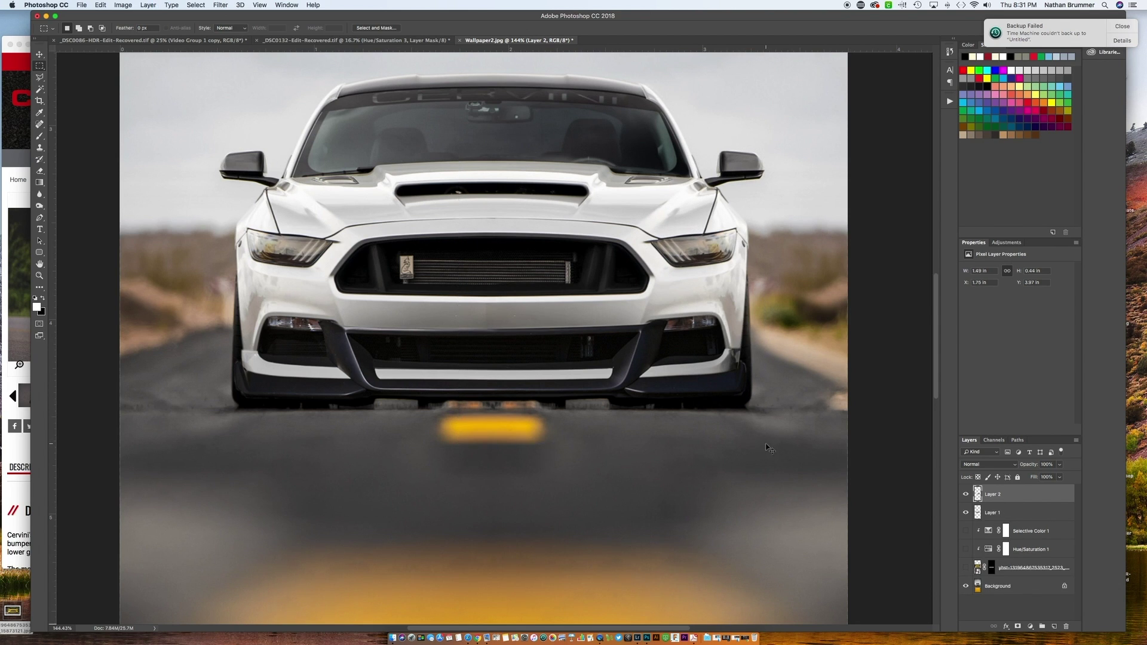
{"action": "key", "text": "super+t"}
{"action": "right_click", "coordinate": [624, 348]}
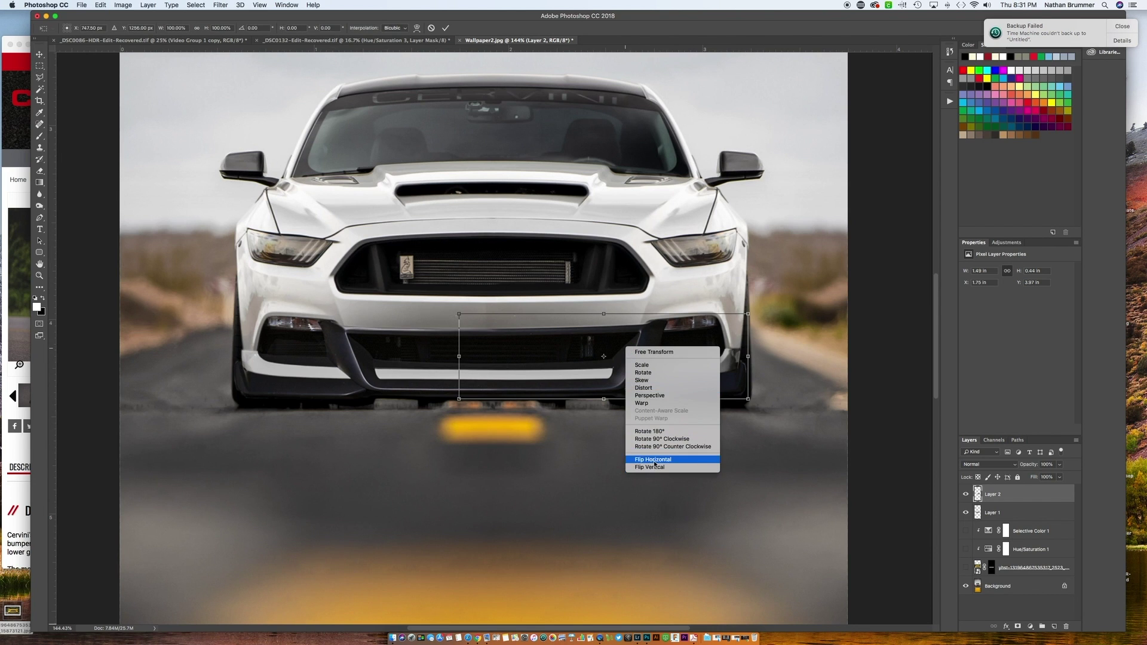
{"action": "left_click", "coordinate": [654, 463]}
{"action": "left_click_drag", "start_coordinate": [655, 370], "coordinate": [429, 370]}
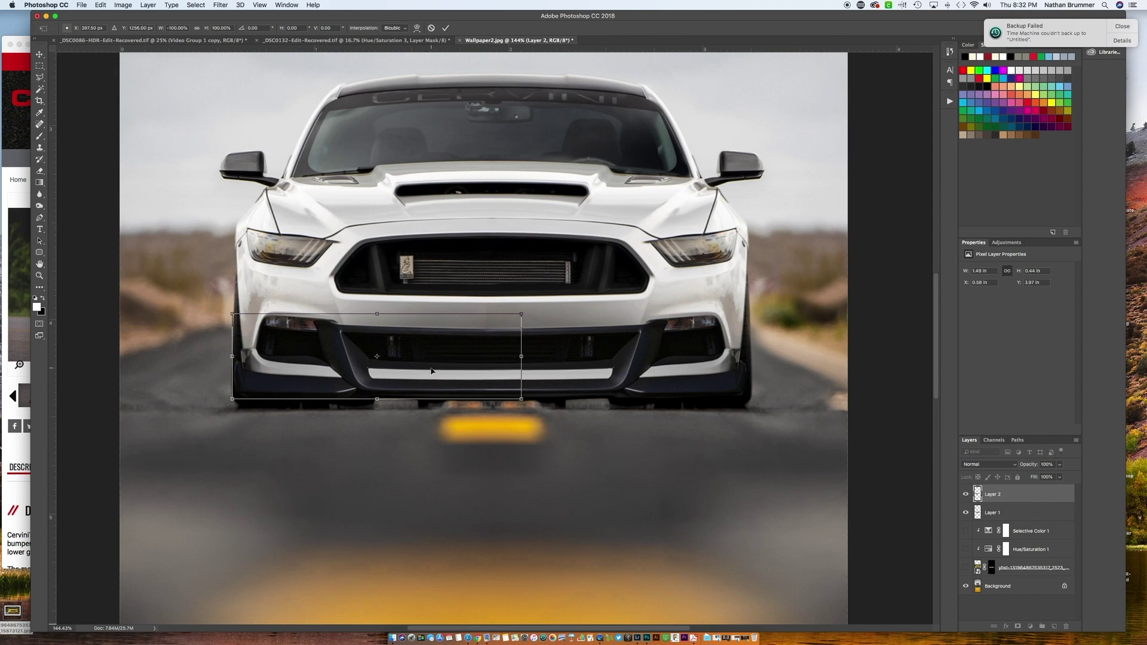
{"action": "key", "text": "Return"}
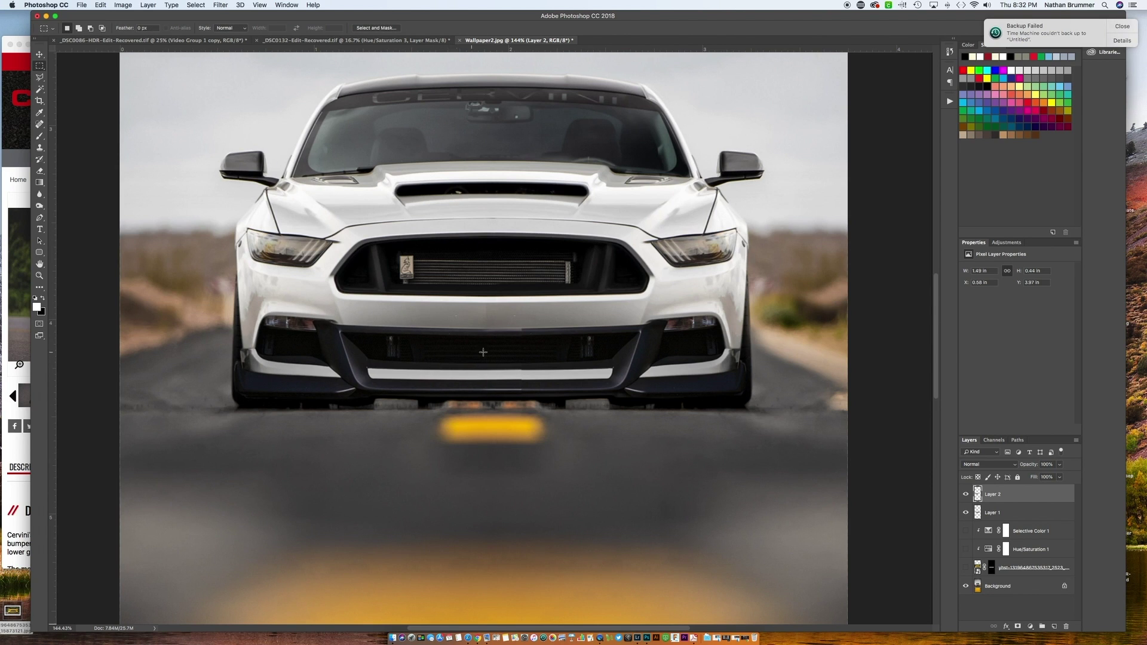
Step: Add a mask to Layer 2 and paint its edge near the left bumper corner with a 125 brush
{"action": "left_click", "coordinate": [1018, 626]}
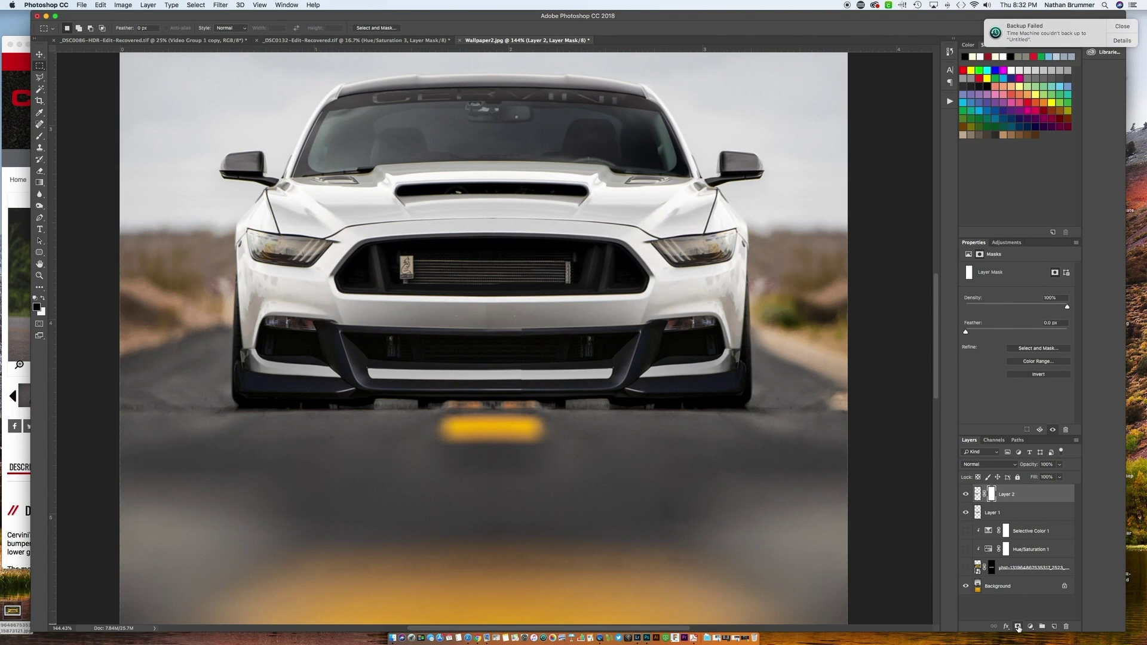
{"action": "key", "text": "b"}
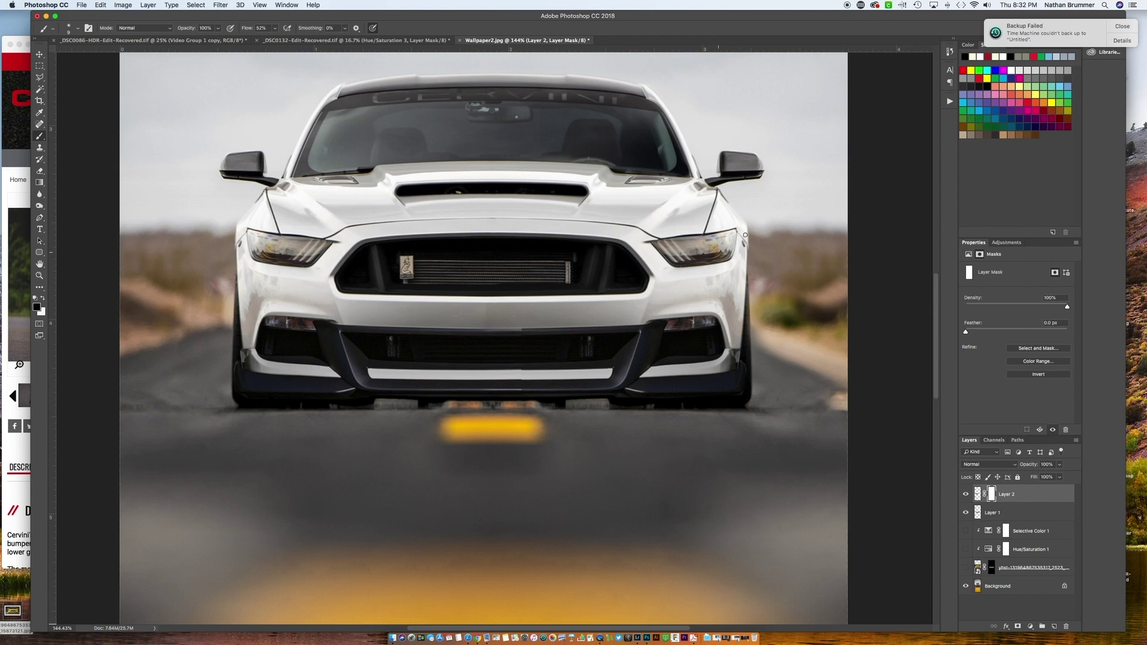
{"action": "key", "text": "bracketright"}
{"action": "key", "text": "bracketright"}
{"action": "key", "text": "bracketright"}
{"action": "key", "text": "bracketright"}
{"action": "key", "text": "bracketright"}
{"action": "key", "text": "bracketright"}
{"action": "key", "text": "bracketright"}
{"action": "key", "text": "bracketright"}
{"action": "key", "text": "bracketright"}
{"action": "key", "text": "bracketright"}
{"action": "key", "text": "bracketright"}
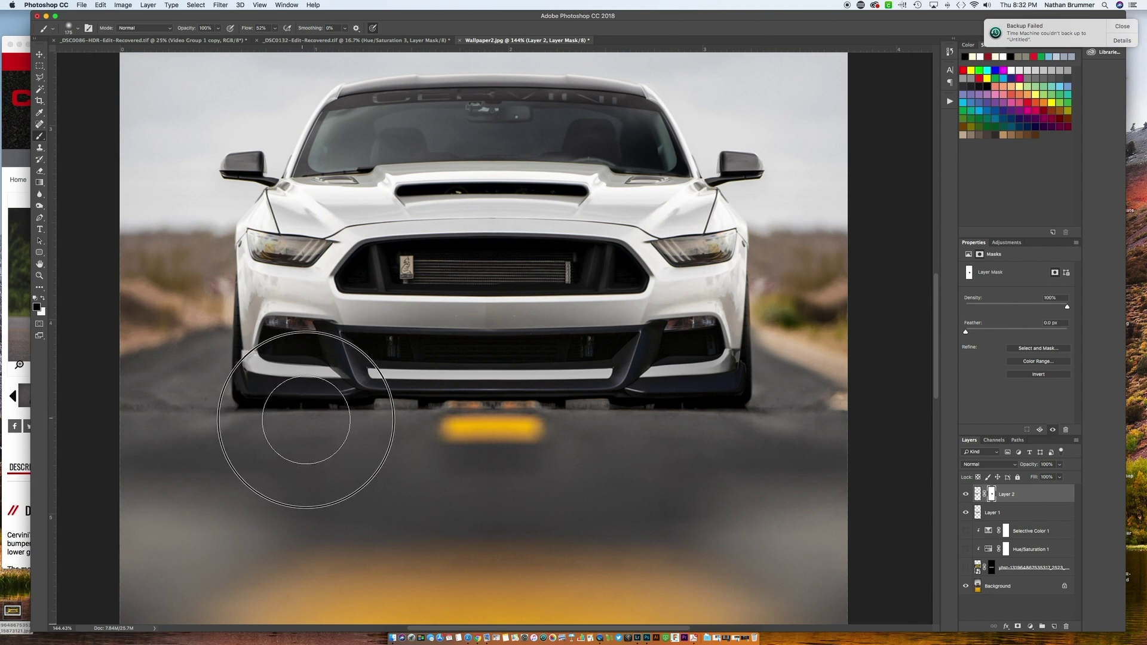
{"action": "key", "text": "bracketleft"}
{"action": "key", "text": "bracketleft"}
{"action": "key", "text": "bracketleft"}
{"action": "key", "text": "bracketleft"}
{"action": "key", "text": "bracketleft"}
{"action": "key", "text": "bracketleft"}
{"action": "key", "text": "bracketleft"}
{"action": "key", "text": "bracketleft"}
{"action": "key", "text": "bracketleft"}
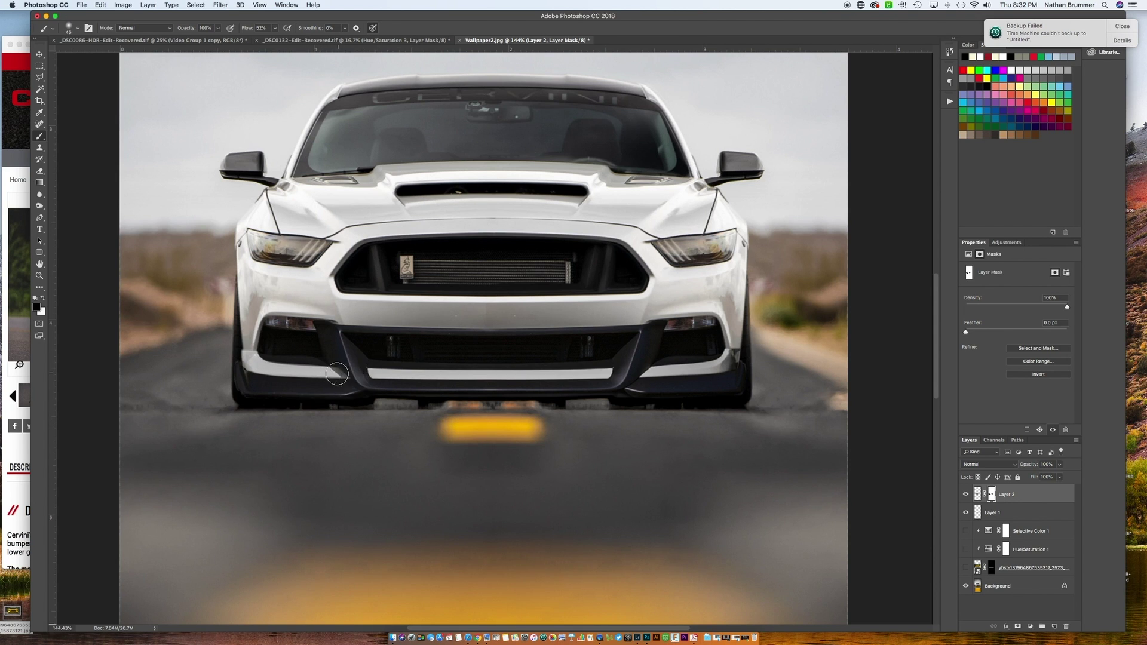
{"action": "key", "text": "x"}
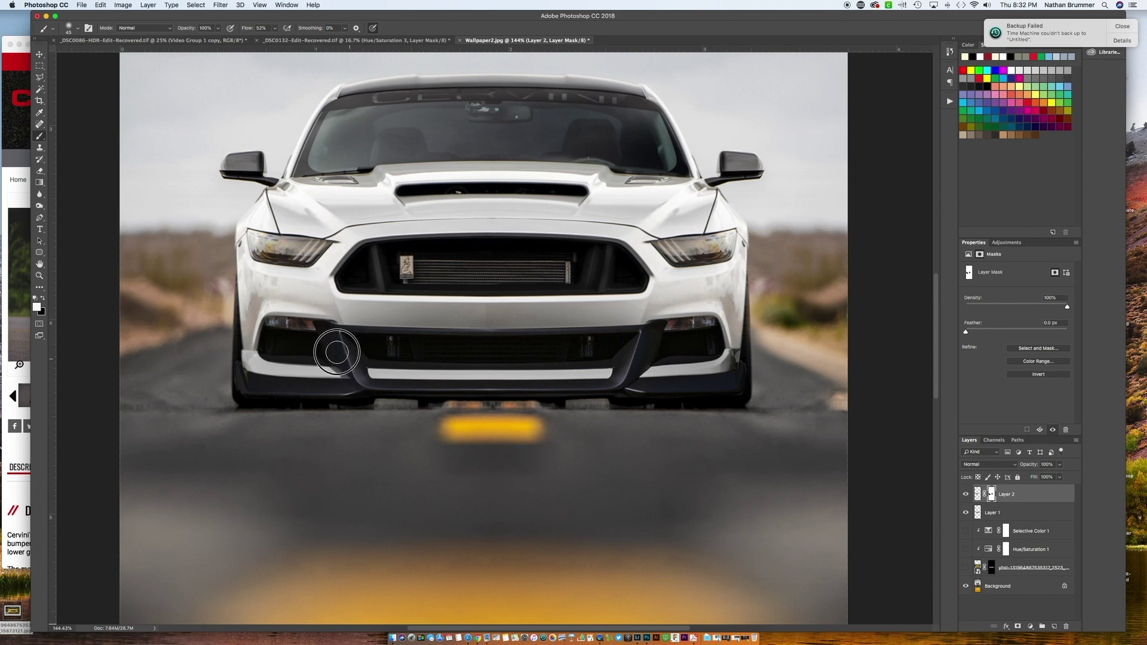
{"action": "left_click_drag", "start_coordinate": [345, 364], "coordinate": [334, 346]}
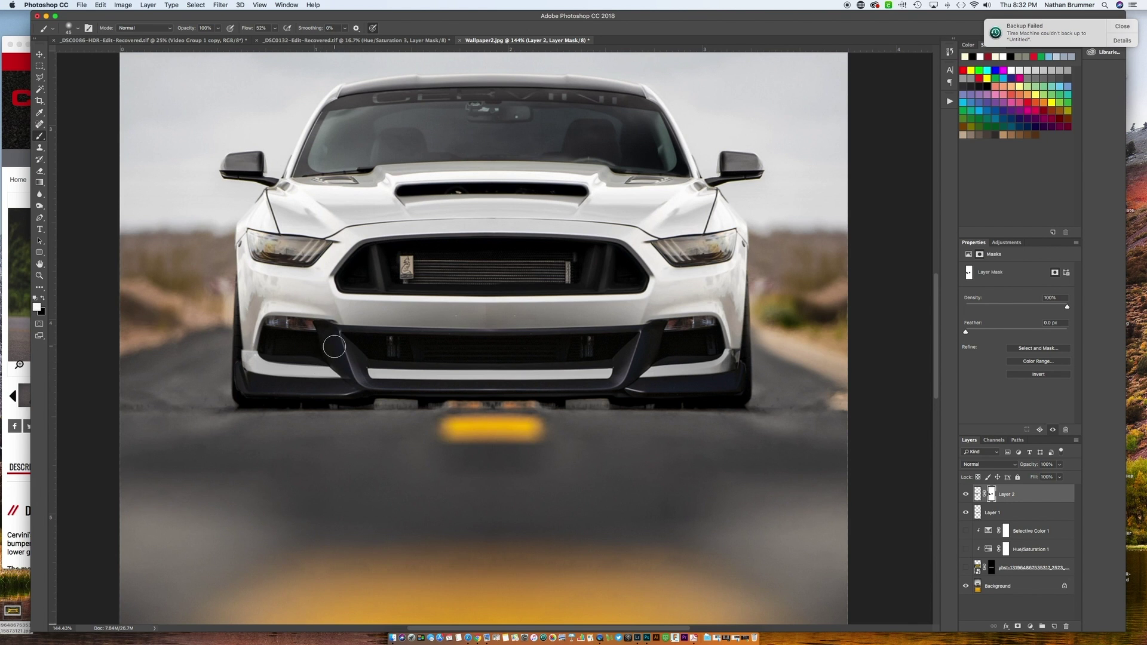
Step: Shrink the brush for detail, fit the image in the window, and make Layer 1 active
{"action": "scroll", "coordinate": [334, 346], "scroll_direction": "up", "scroll_amount": 3}
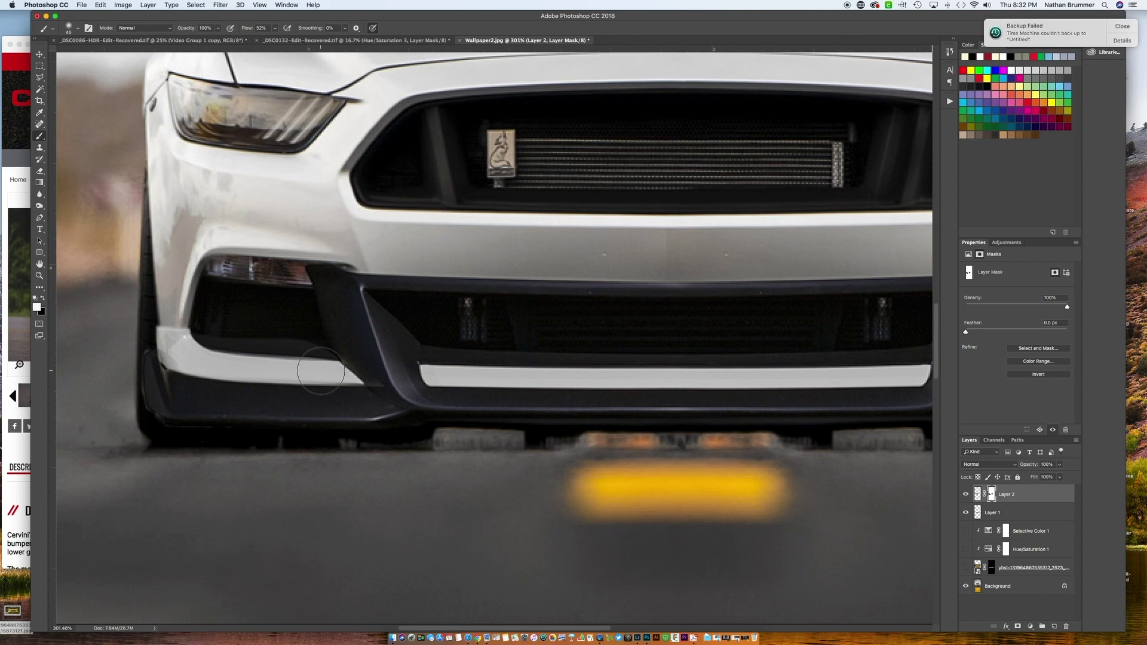
{"action": "key", "text": "bracketleft"}
{"action": "key", "text": "bracketleft"}
{"action": "key", "text": "bracketleft"}
{"action": "key", "text": "bracketleft"}
{"action": "key", "text": "super+0"}
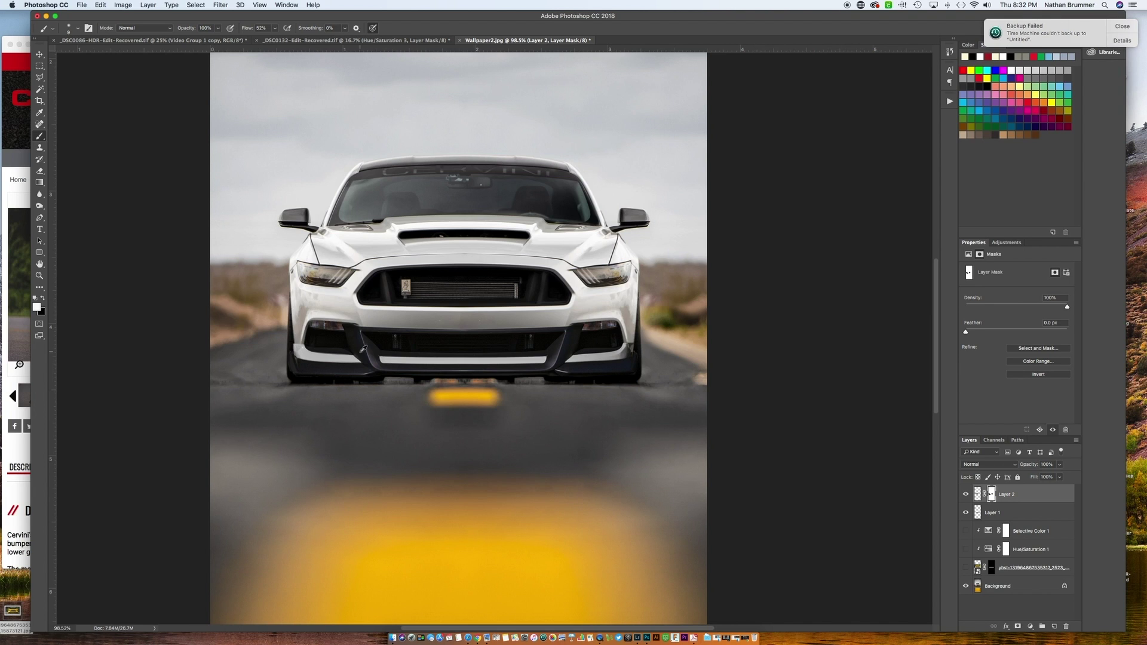
{"action": "key", "text": "v"}
{"action": "key", "text": "alt+bracketleft"}
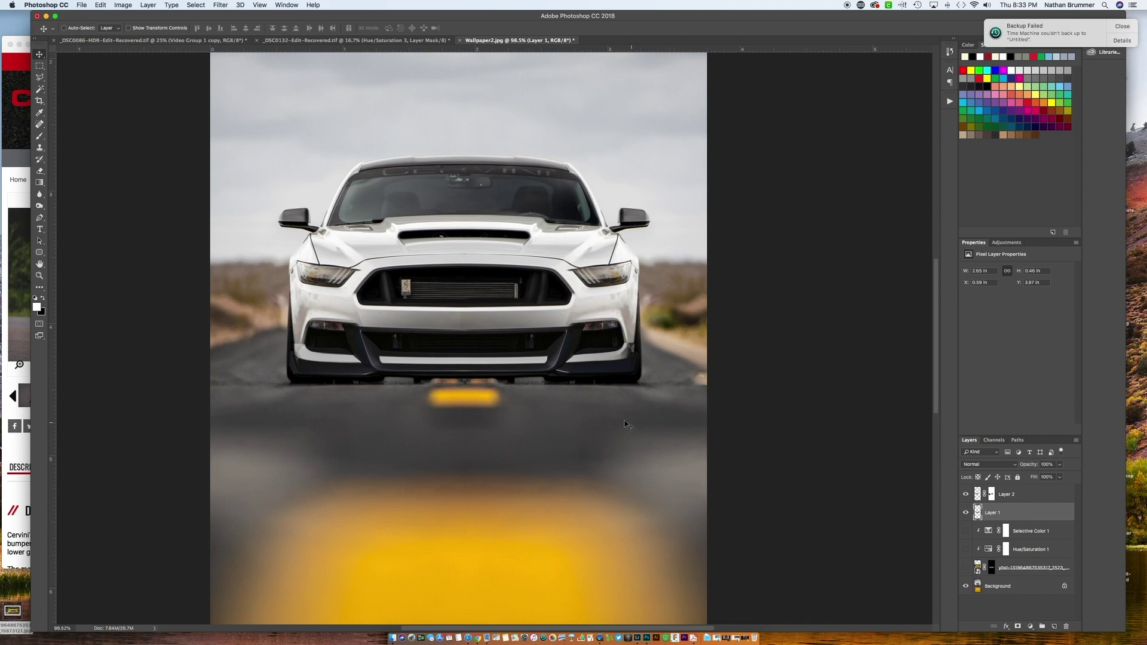
Step: Copy the lower left bumper corner to a new Layer 3, keeping Layer 2 visible
{"action": "left_click", "coordinate": [966, 494]}
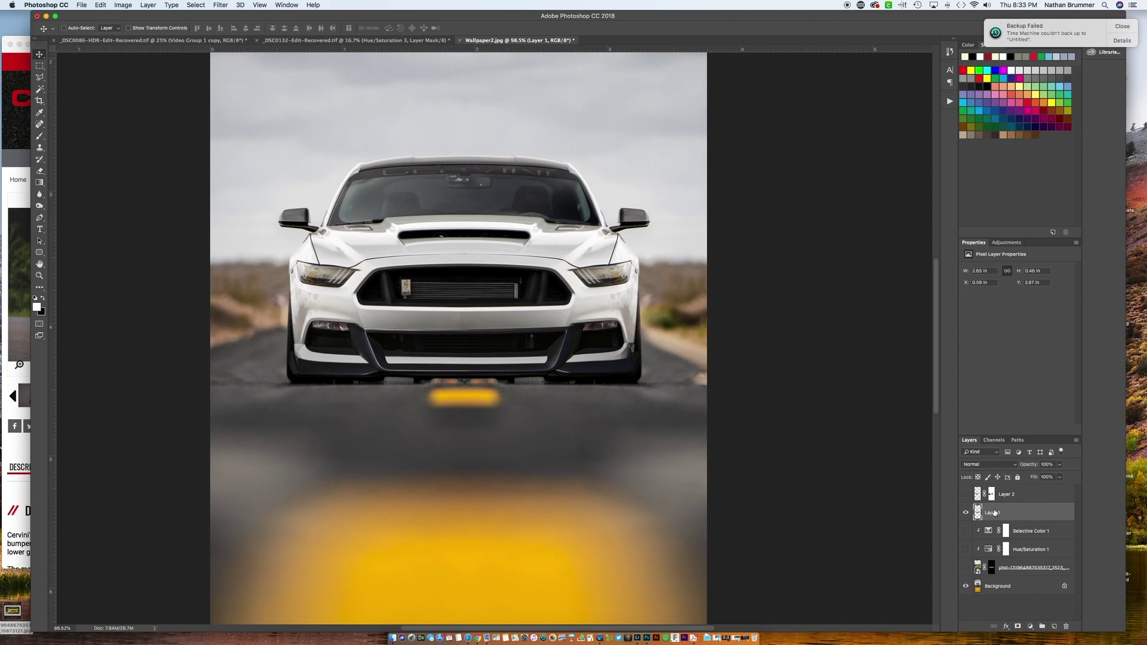
{"action": "left_click", "coordinate": [40, 66]}
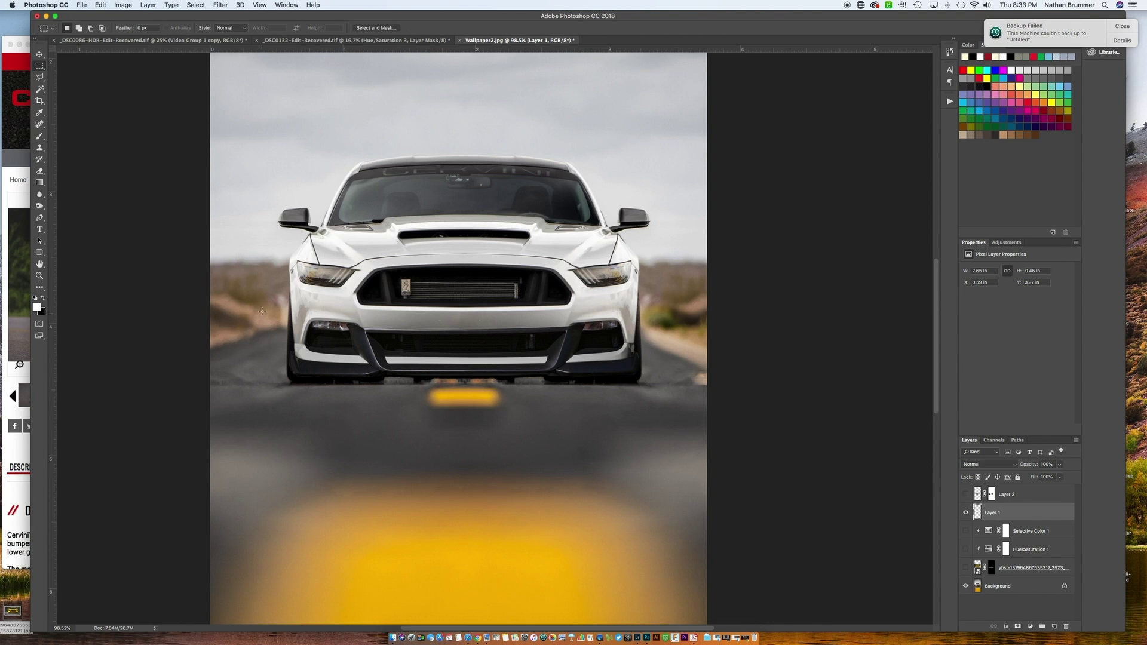
{"action": "left_click_drag", "start_coordinate": [261, 304], "coordinate": [388, 423]}
{"action": "key", "text": "super+j"}
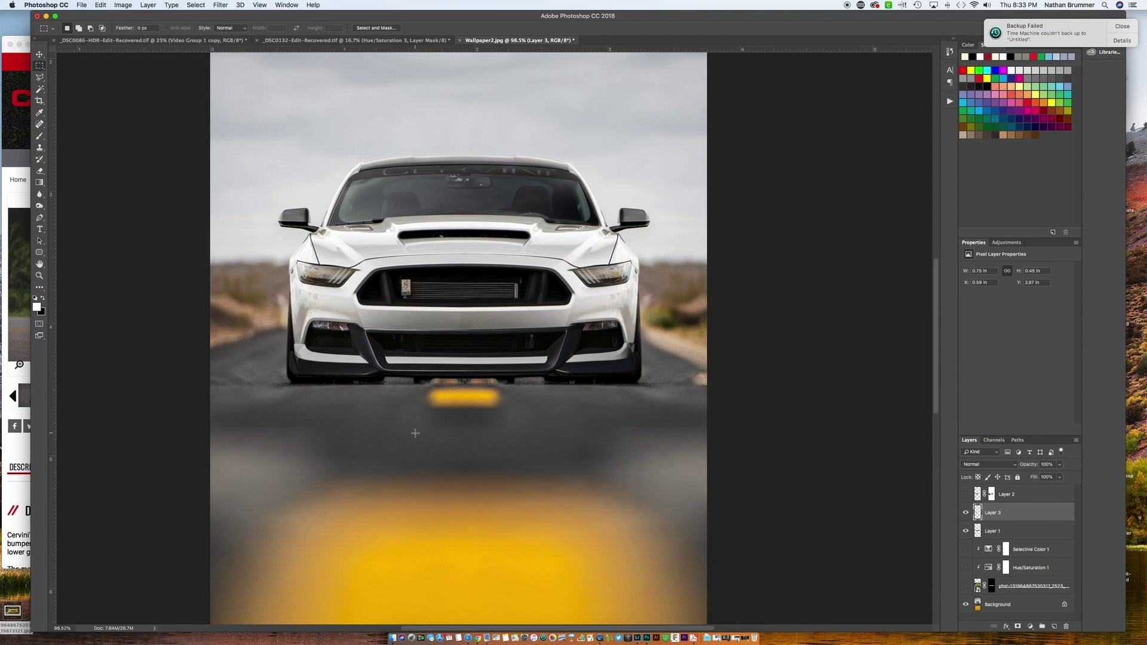
{"action": "left_click", "coordinate": [966, 494]}
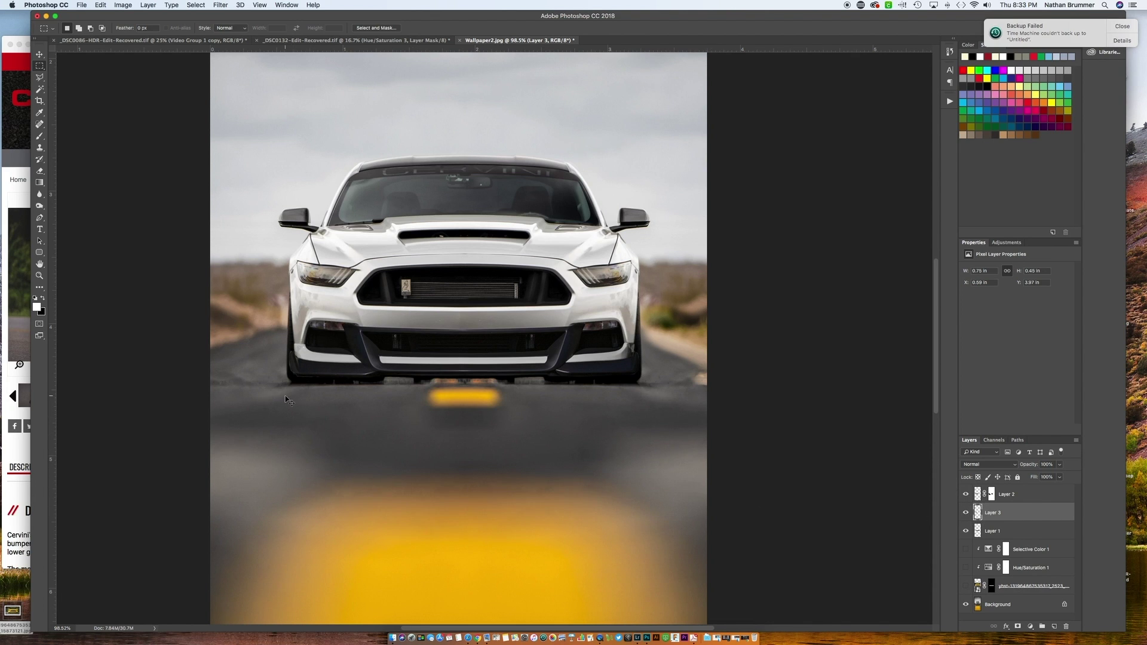
Step: Flip the corner piece horizontally, move it across the bumper, and nudge it into alignment
{"action": "key", "text": "super+t"}
{"action": "right_click", "coordinate": [330, 354]}
{"action": "left_click", "coordinate": [352, 474]}
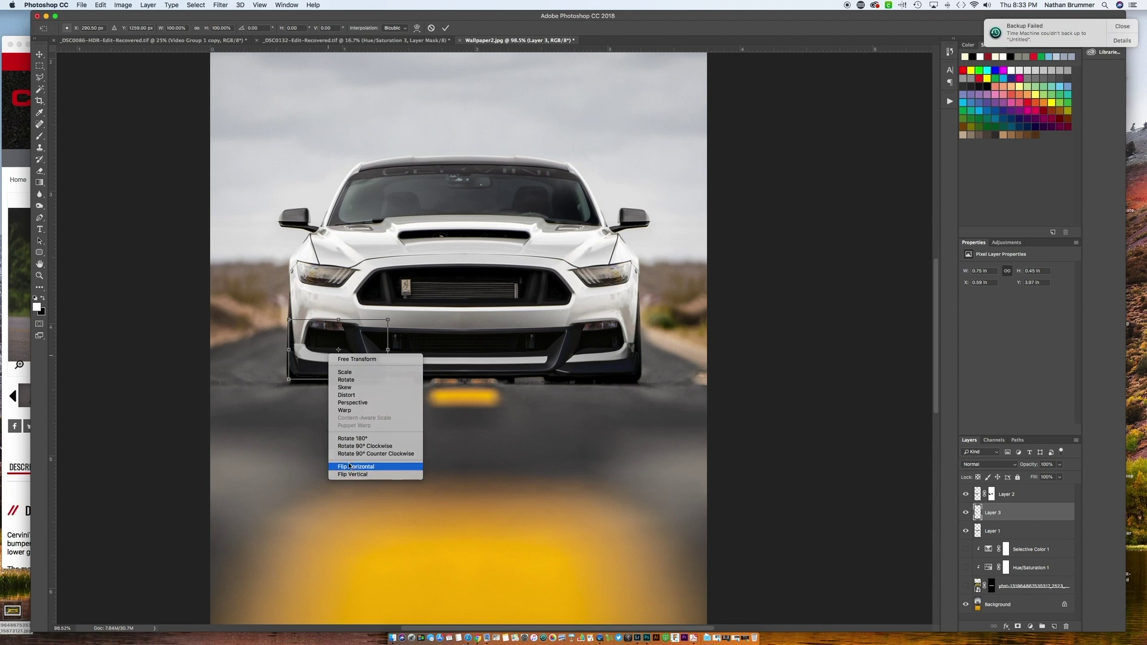
{"action": "key", "text": "Return"}
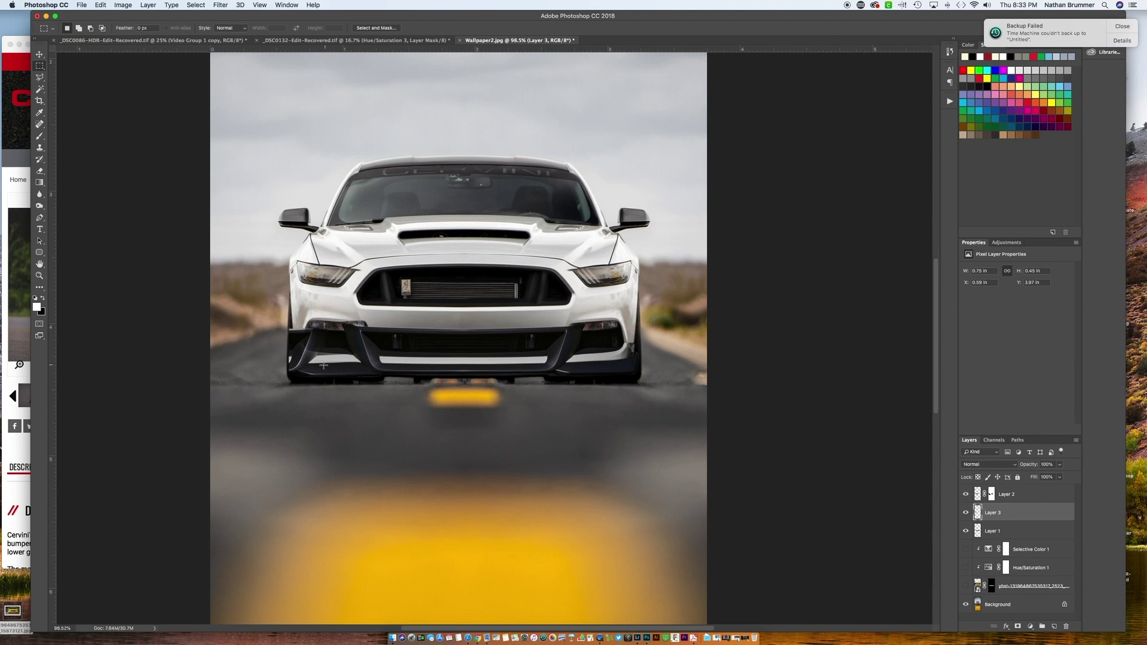
{"action": "key", "text": "v"}
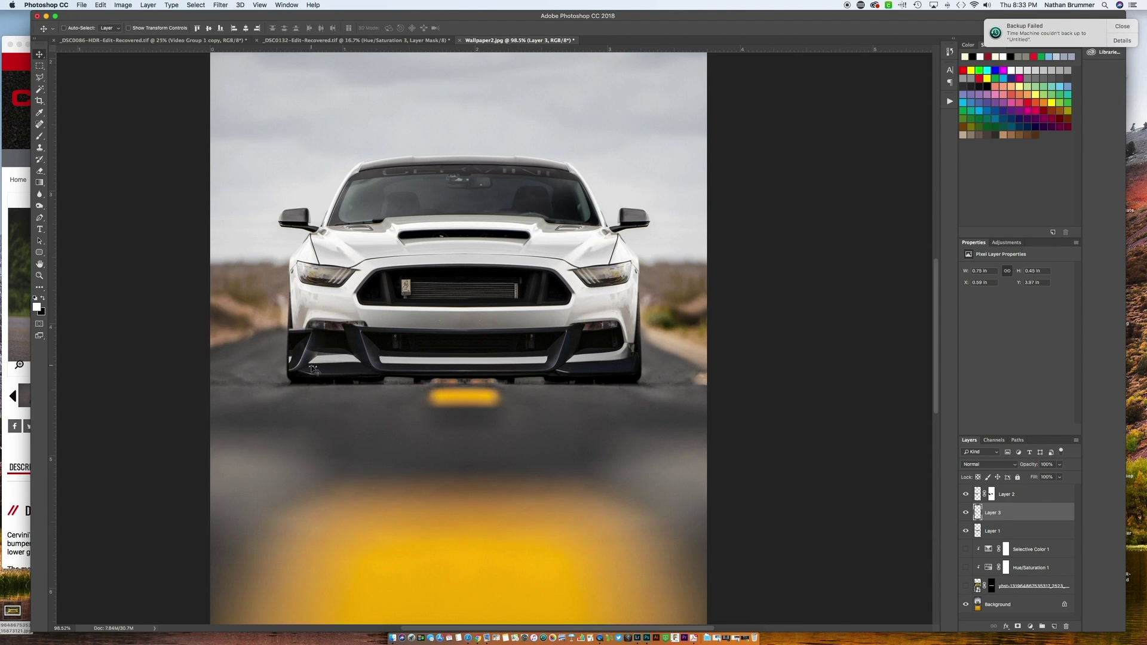
{"action": "left_click_drag", "start_coordinate": [317, 370], "coordinate": [563, 378]}
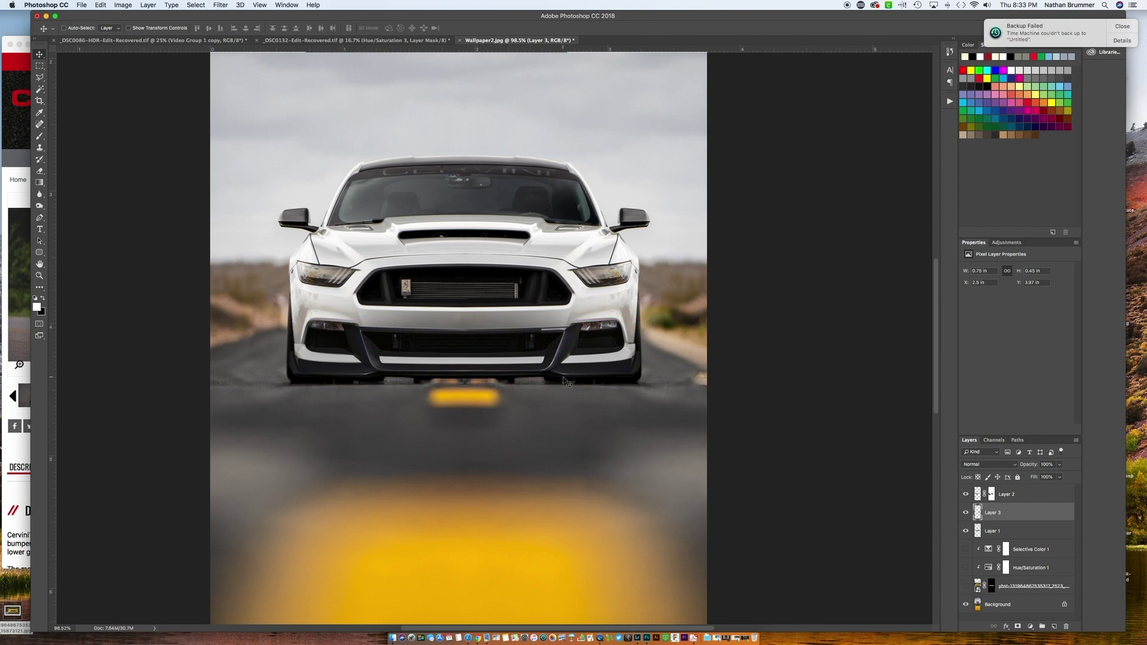
{"action": "key", "text": "Up"}
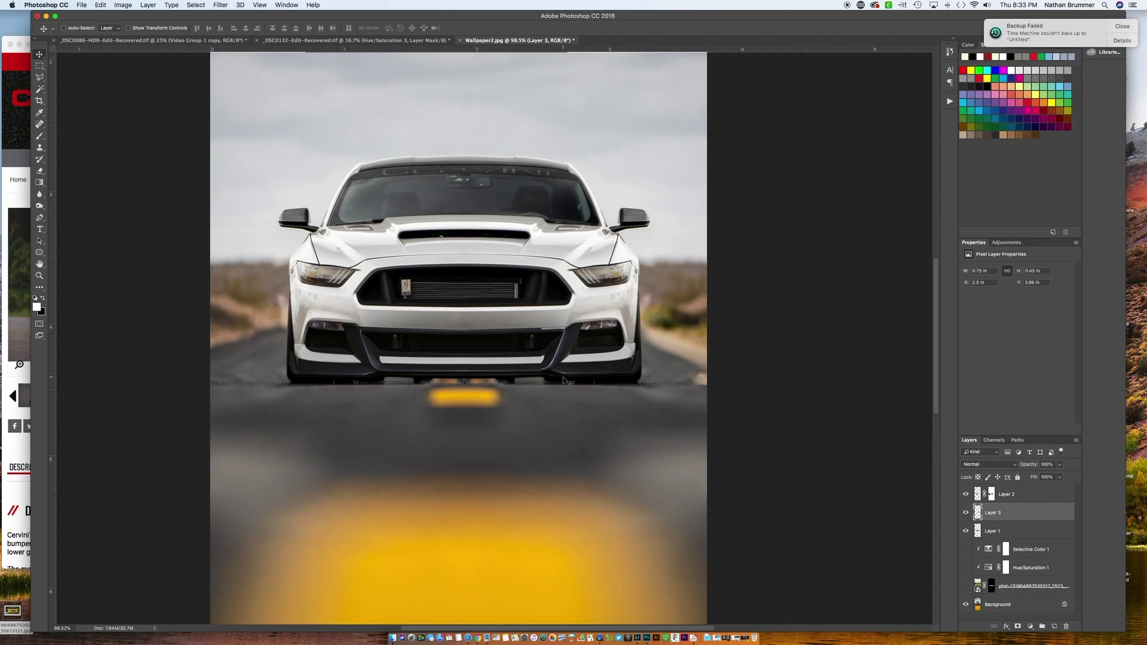
{"action": "key", "text": "Down"}
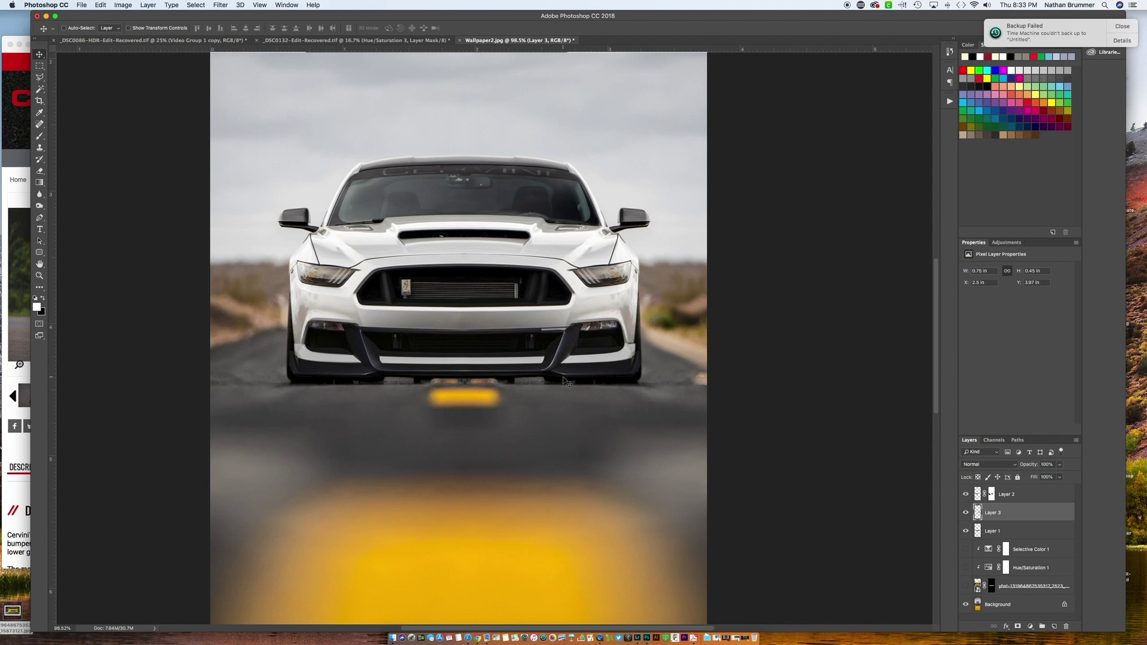
{"action": "key", "text": "Left"}
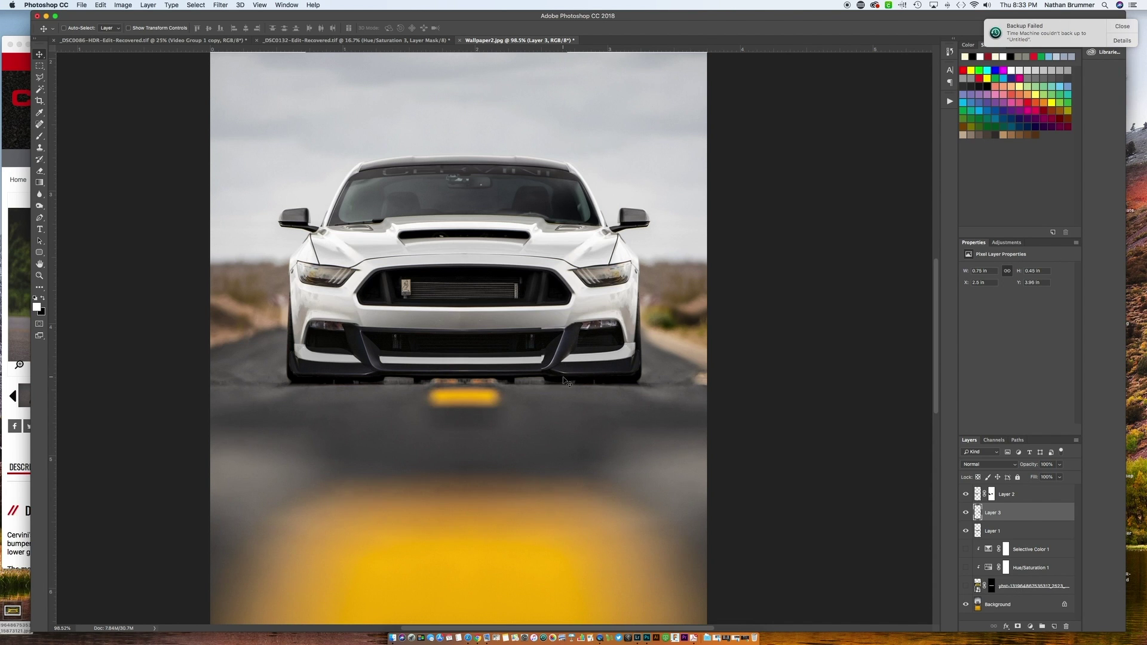
{"action": "key", "text": "Up"}
{"action": "key", "text": "Up"}
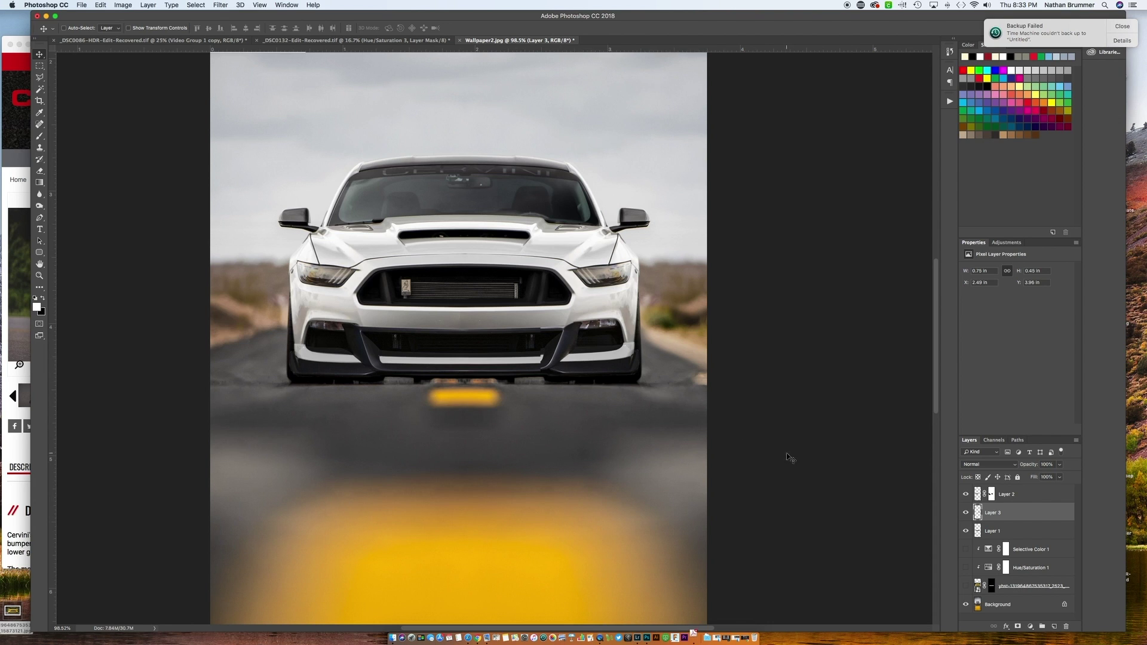
Step: Add a mask to Layer 3 and paint black with a 100 brush over the lower lip and grille
{"action": "left_click", "coordinate": [1018, 627]}
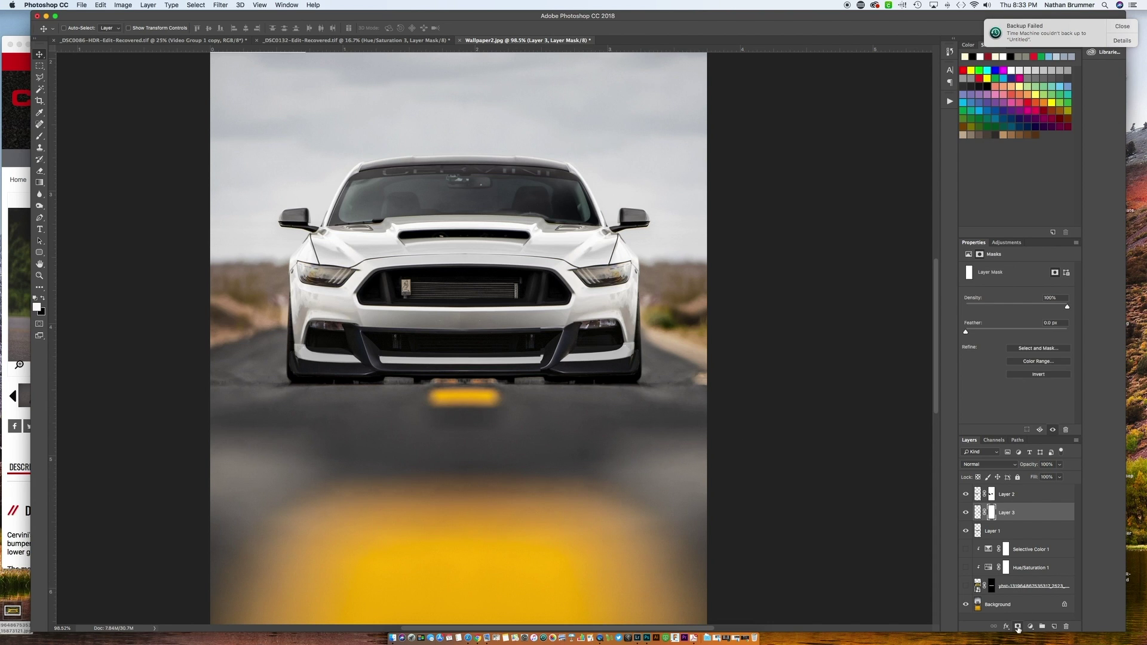
{"action": "key", "text": "b"}
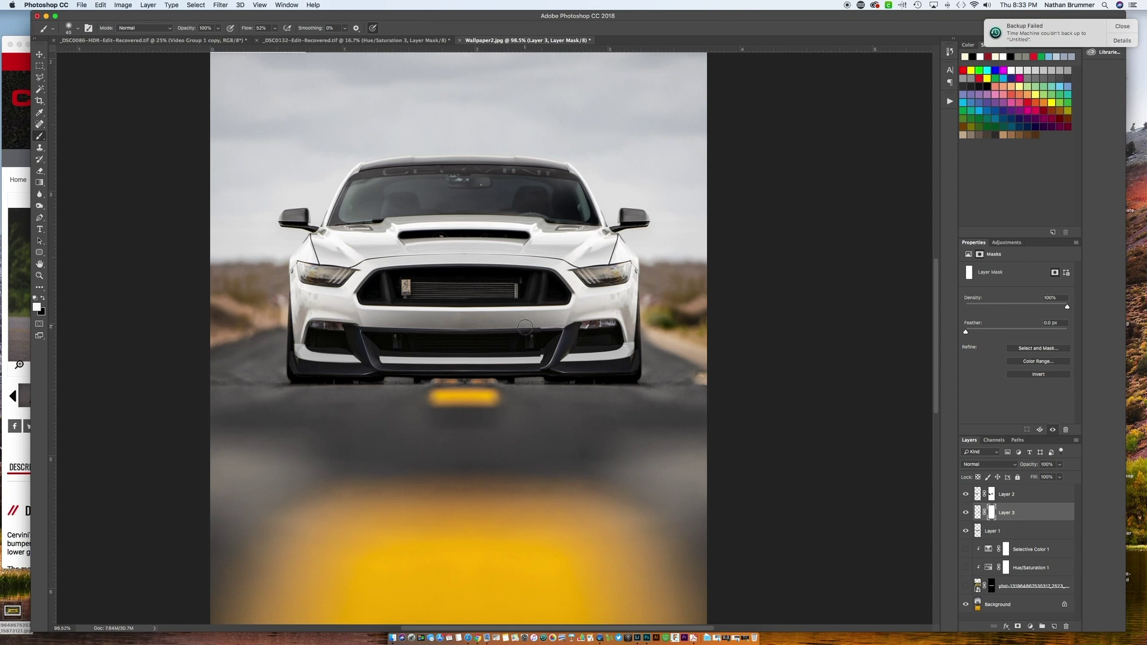
{"action": "key", "text": "bracketright"}
{"action": "key", "text": "bracketright"}
{"action": "key", "text": "bracketright"}
{"action": "key", "text": "bracketright"}
{"action": "key", "text": "bracketright"}
{"action": "key", "text": "bracketright"}
{"action": "key", "text": "x"}
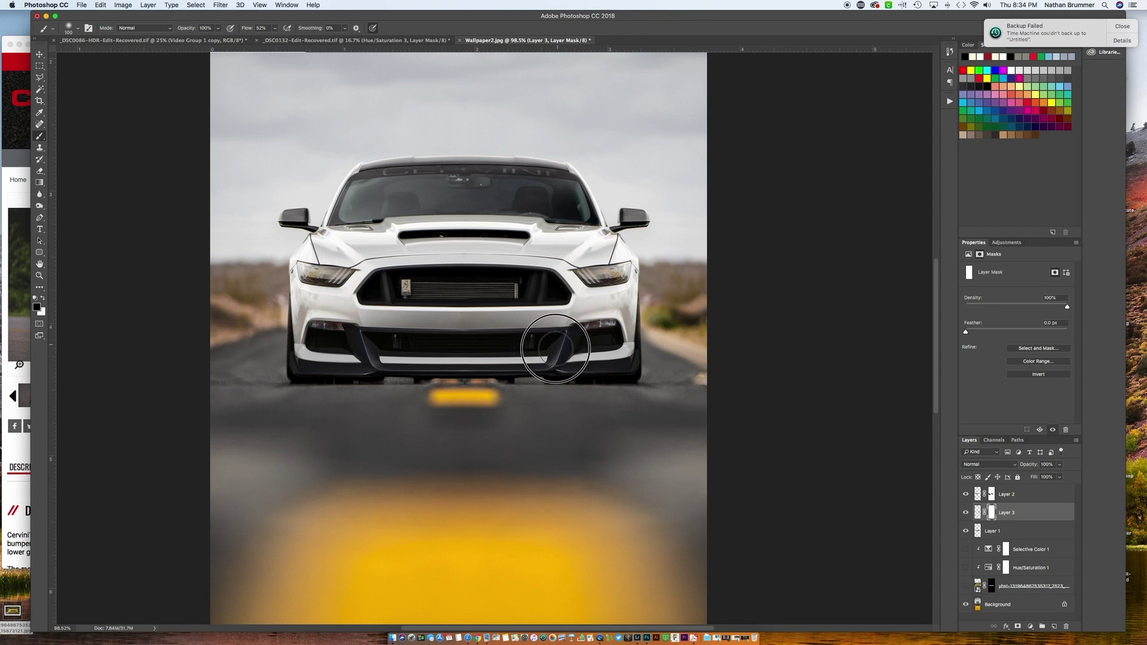
{"action": "mouse_move", "coordinate": [564, 333]}
{"action": "left_mouse_down"}
{"action": "mouse_move", "coordinate": [543, 367]}
{"action": "mouse_move", "coordinate": [510, 361]}
{"action": "mouse_move", "coordinate": [528, 339]}
{"action": "mouse_move", "coordinate": [483, 352]}
{"action": "left_mouse_up"}
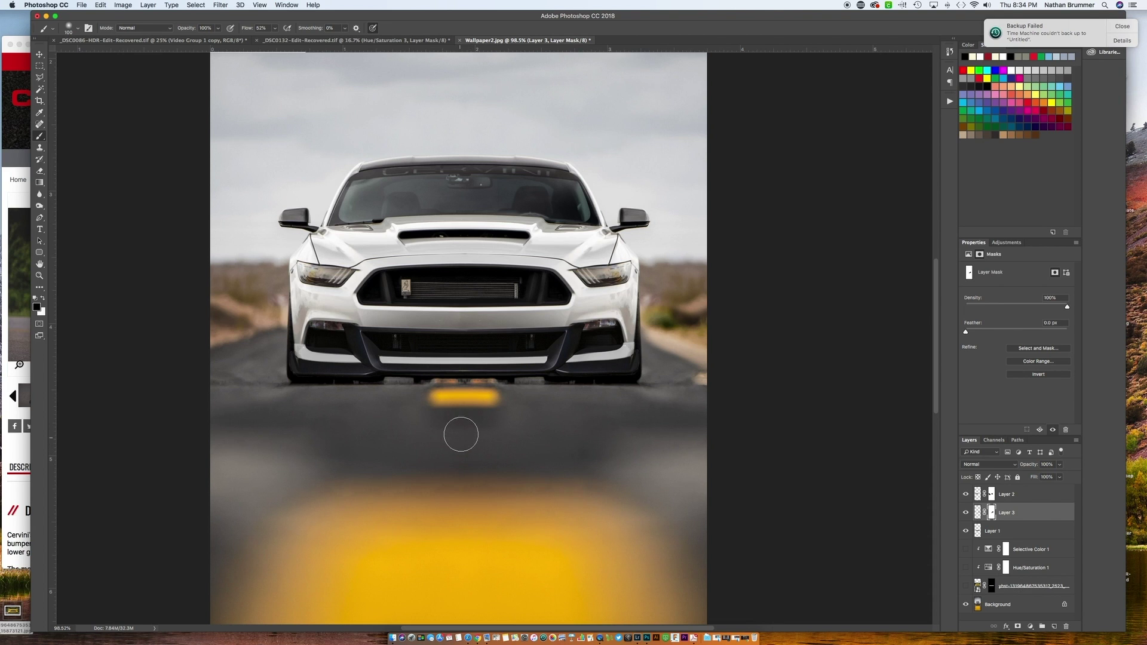
{"action": "left_click_drag", "start_coordinate": [486, 340], "coordinate": [484, 334]}
Step: Try merging Layer 3 into Layer 2, compare the result, then undo the merge
{"action": "left_click", "coordinate": [1038, 495]}
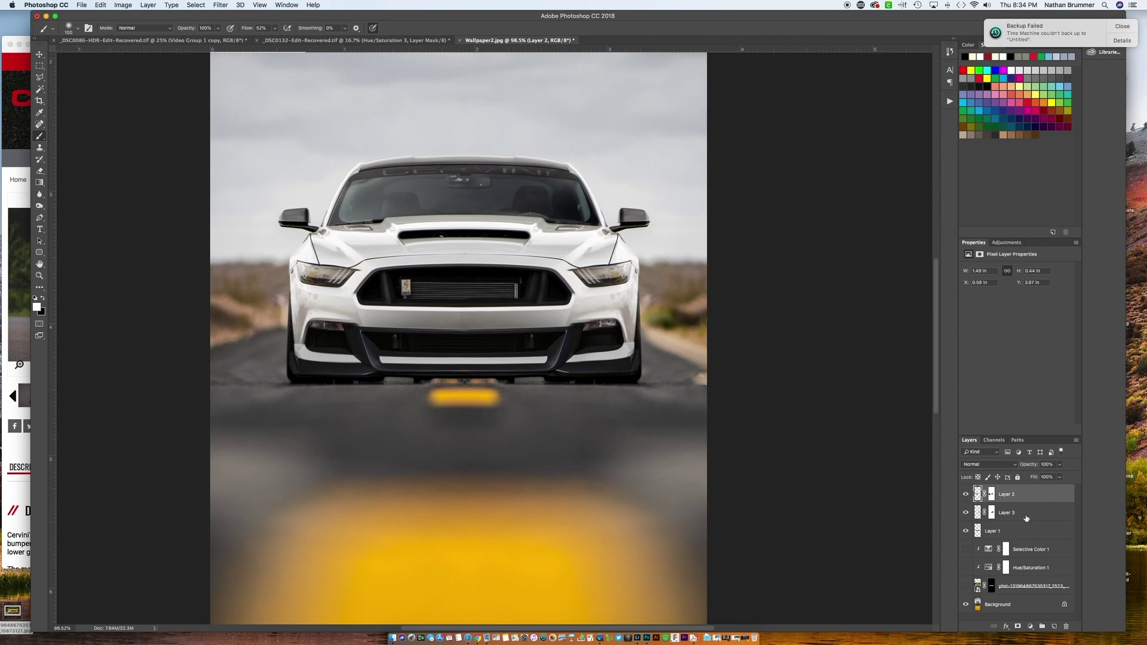
{"action": "left_click", "coordinate": [1033, 513], "text": "shift"}
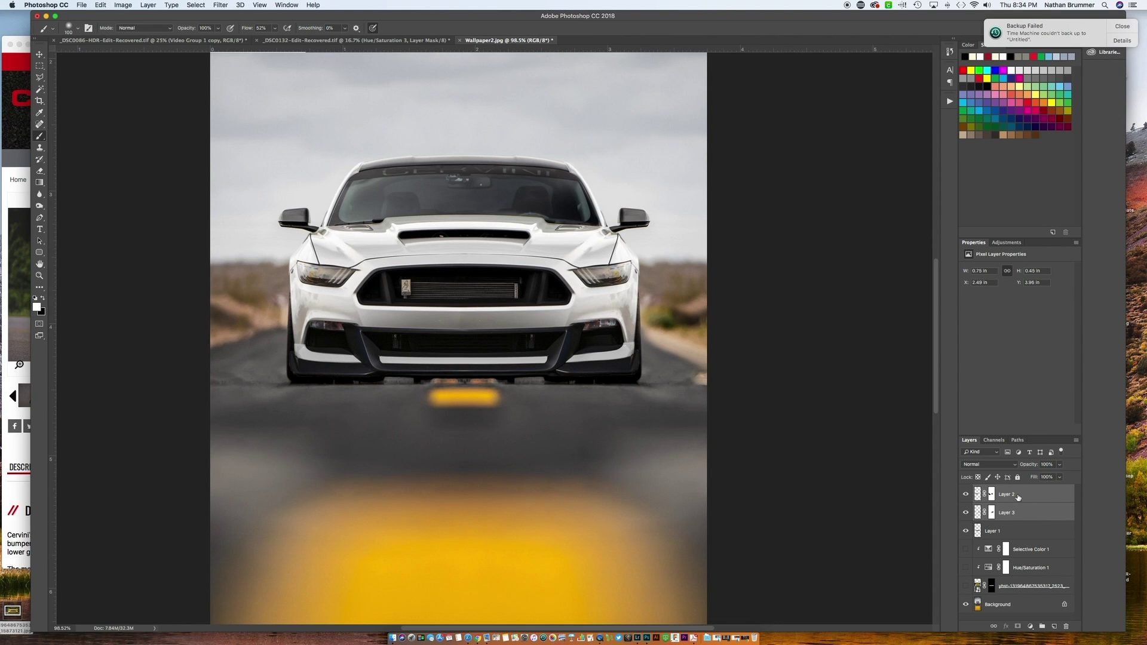
{"action": "right_click", "coordinate": [1018, 497]}
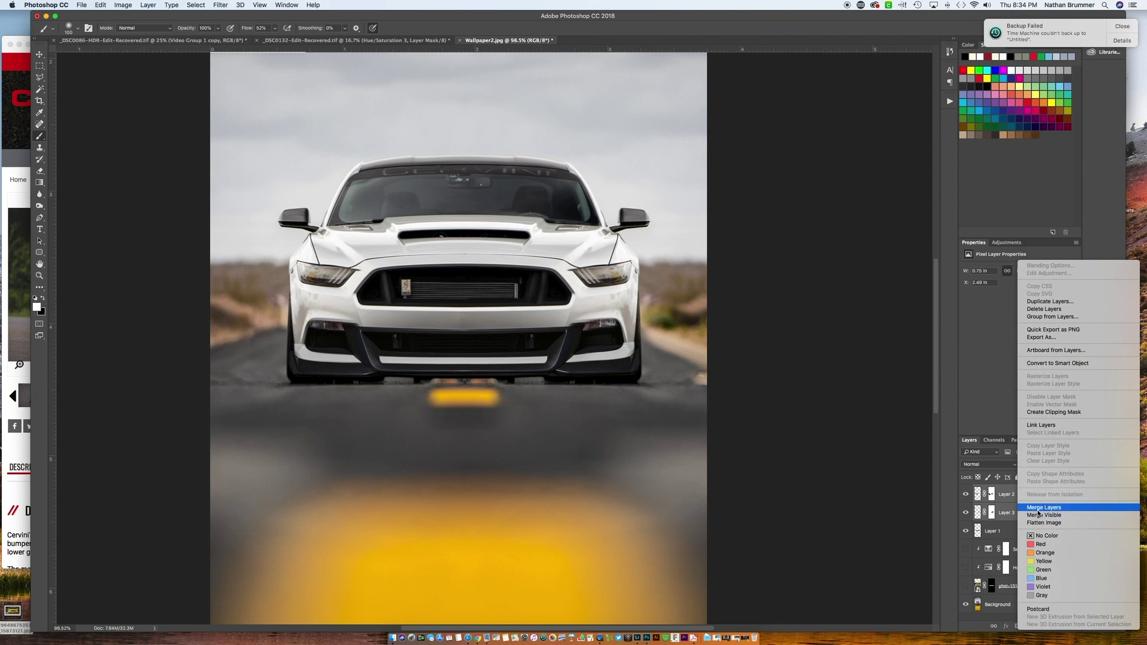
{"action": "left_click", "coordinate": [1037, 508]}
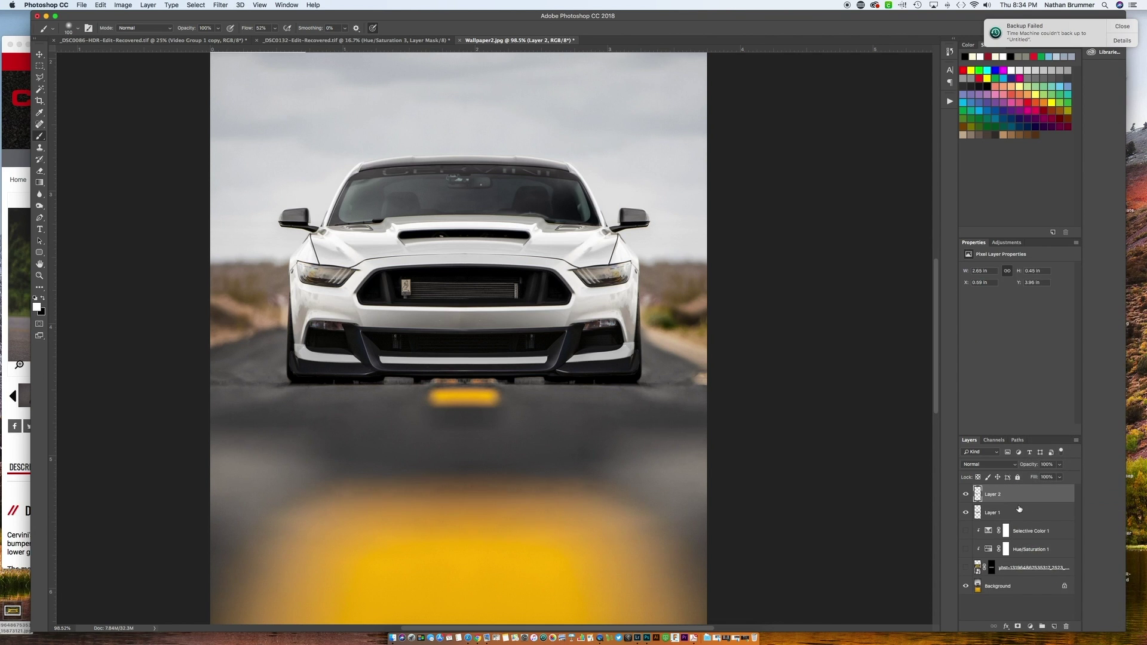
{"action": "left_click", "coordinate": [967, 495]}
{"action": "left_click", "coordinate": [966, 494]}
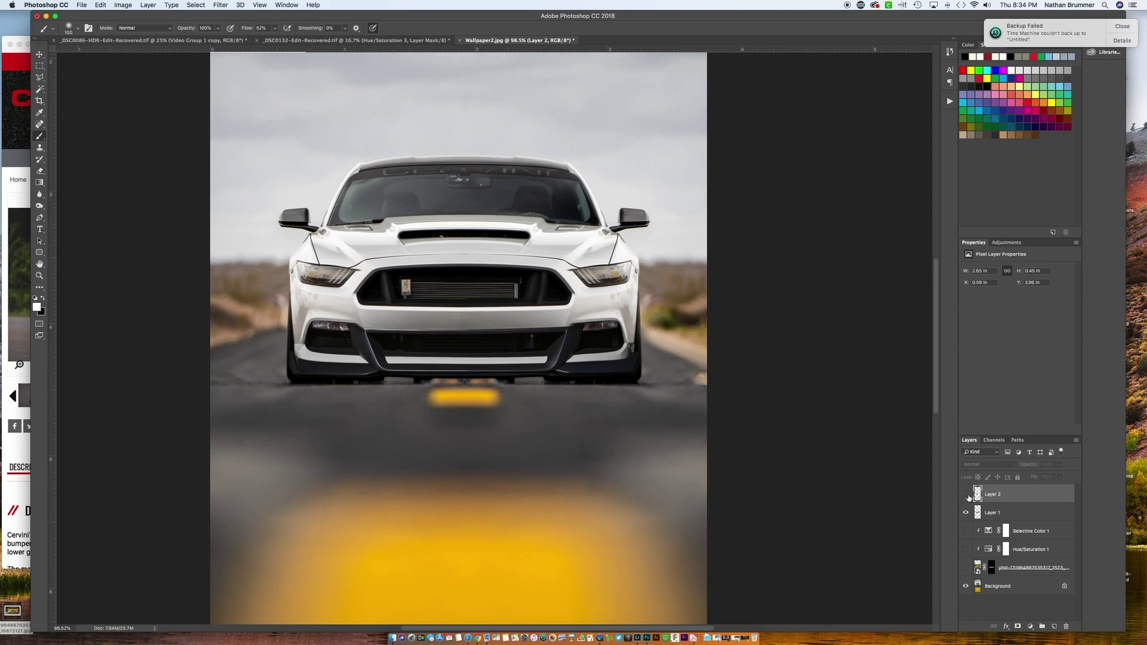
{"action": "key", "text": "super+alt+z"}
{"action": "key", "text": "super+alt+z"}
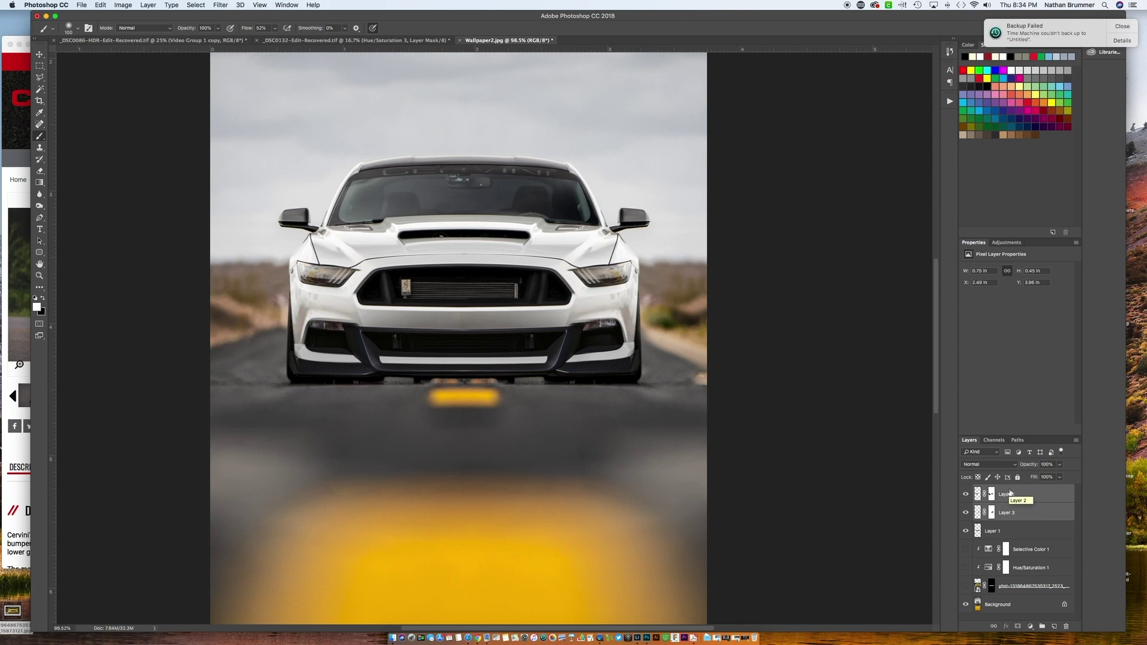
Step: Paint black on Layer 3's mask with a 30 brush around the right fog light
{"action": "left_click", "coordinate": [991, 512]}
{"action": "key", "text": "x"}
{"action": "scroll", "coordinate": [611, 332], "scroll_direction": "up", "scroll_amount": 5}
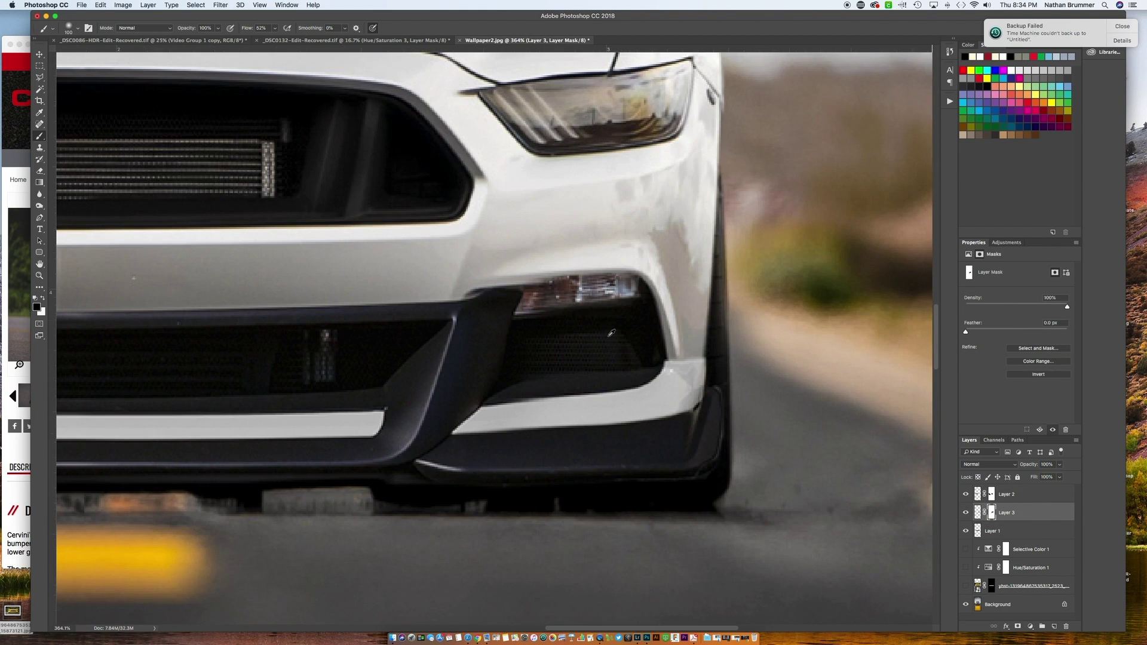
{"action": "key", "text": "bracketleft"}
{"action": "key", "text": "bracketleft"}
{"action": "key", "text": "bracketleft"}
{"action": "key", "text": "bracketleft"}
{"action": "key", "text": "bracketleft"}
{"action": "key", "text": "bracketleft"}
{"action": "key", "text": "bracketleft"}
{"action": "mouse_move", "coordinate": [603, 284]}
{"action": "left_mouse_down"}
{"action": "mouse_move", "coordinate": [585, 278]}
{"action": "mouse_move", "coordinate": [643, 267]}
{"action": "mouse_move", "coordinate": [523, 292]}
{"action": "mouse_move", "coordinate": [645, 266]}
{"action": "mouse_move", "coordinate": [492, 280]}
{"action": "mouse_move", "coordinate": [614, 275]}
{"action": "left_mouse_up"}
{"action": "scroll", "coordinate": [595, 278], "scroll_direction": "down", "scroll_amount": 5}
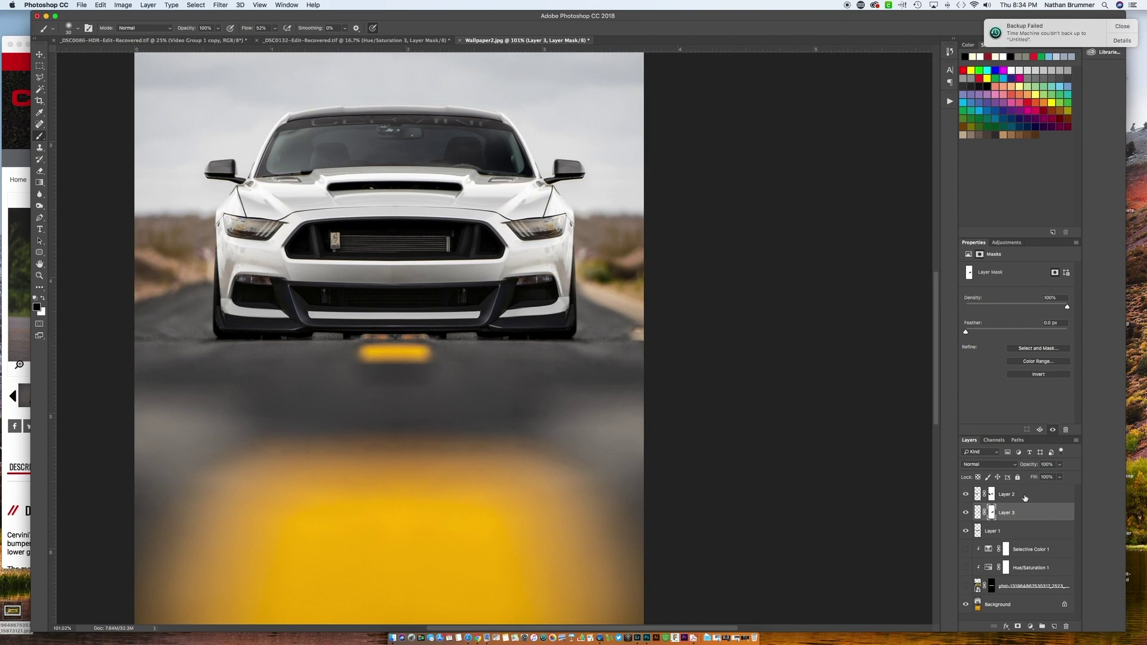
Step: Group Layer 2 and Layer 3 into Group 1 and make it visible
{"action": "left_click", "coordinate": [1024, 496], "text": "shift"}
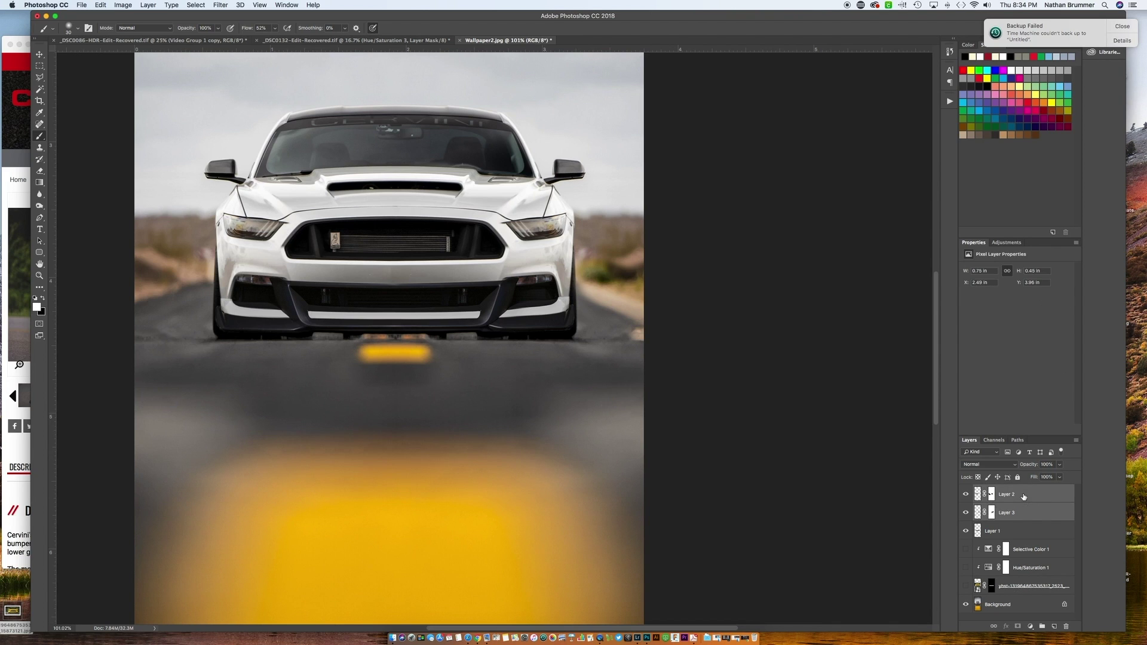
{"action": "key", "text": "super+g"}
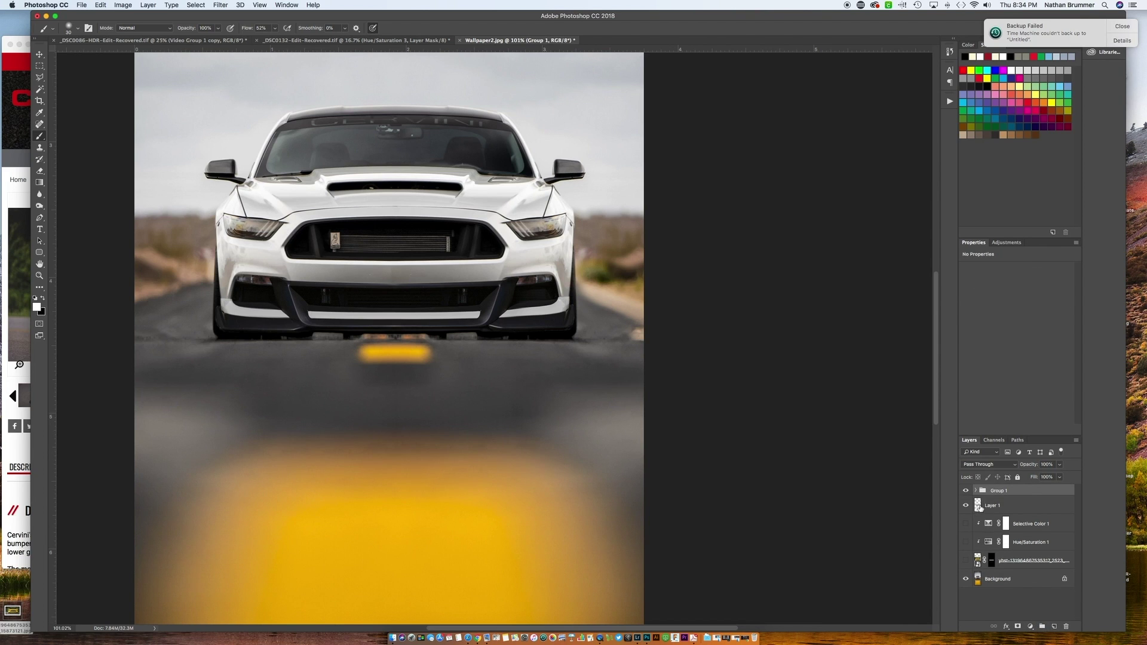
{"action": "left_click", "coordinate": [1017, 507]}
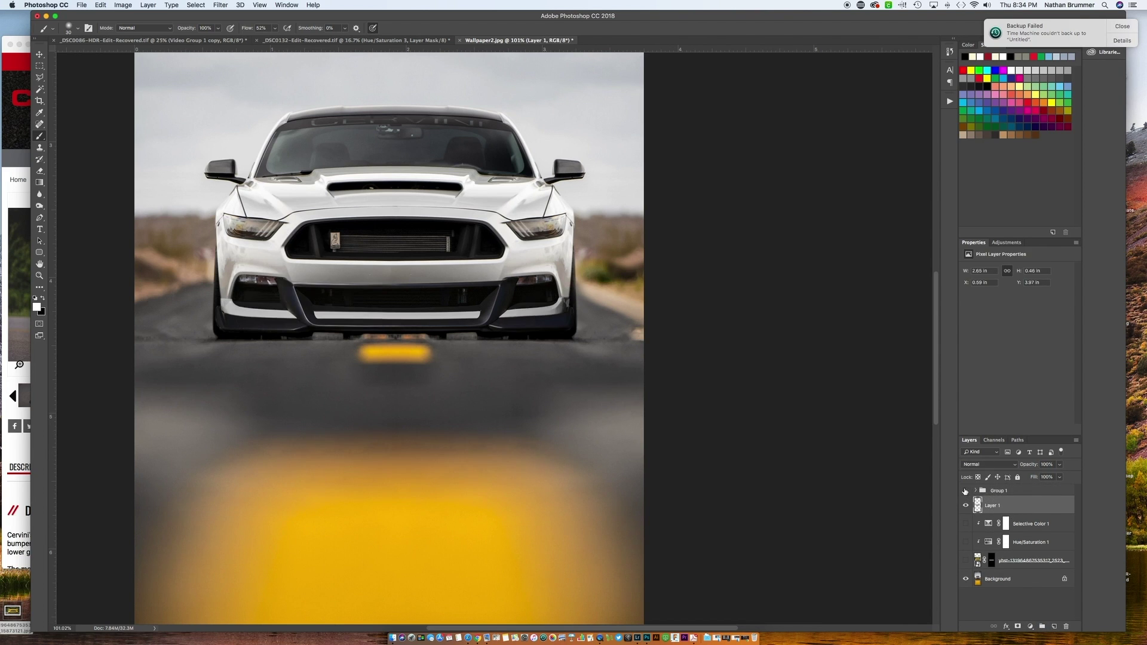
{"action": "left_click", "coordinate": [964, 491]}
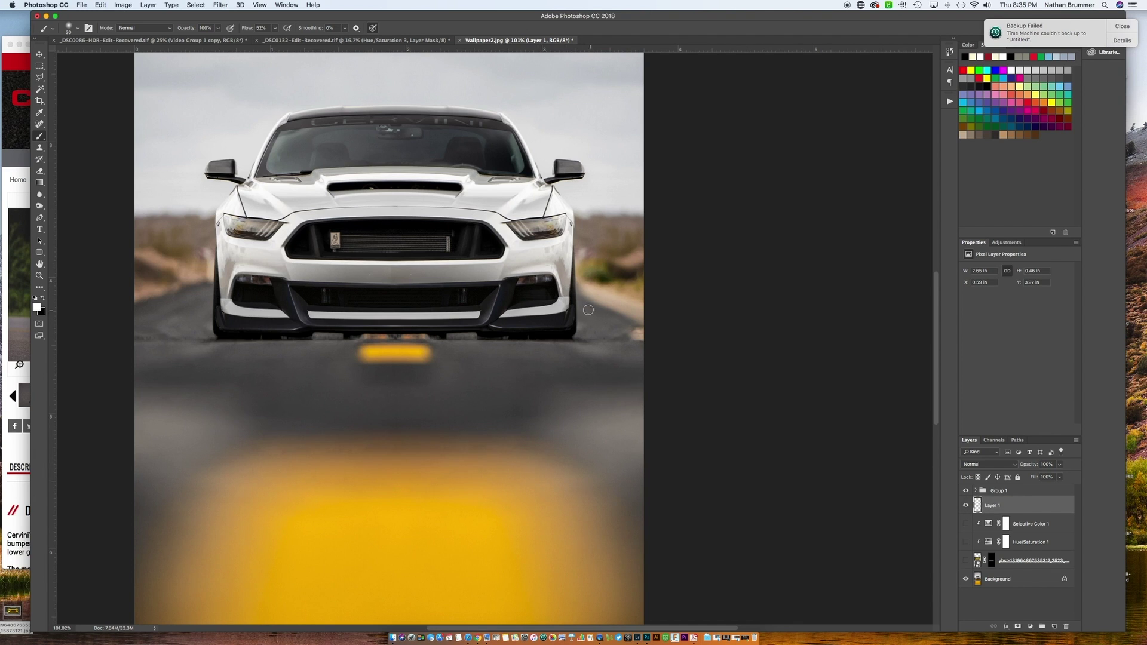
Step: Toggle Group 1 to compare, then gather it and the layers below into Group 2
{"action": "left_click", "coordinate": [966, 491]}
{"action": "left_click", "coordinate": [967, 492]}
{"action": "left_click", "coordinate": [966, 491]}
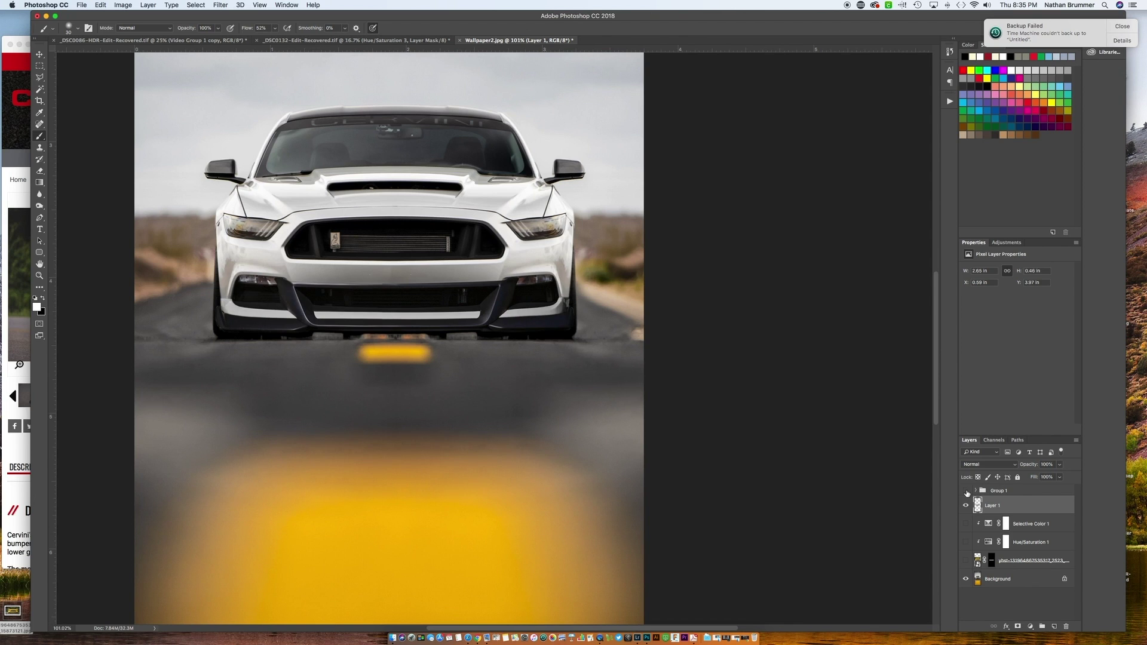
{"action": "left_click", "coordinate": [966, 492]}
{"action": "left_click", "coordinate": [967, 491]}
{"action": "left_click", "coordinate": [967, 491]}
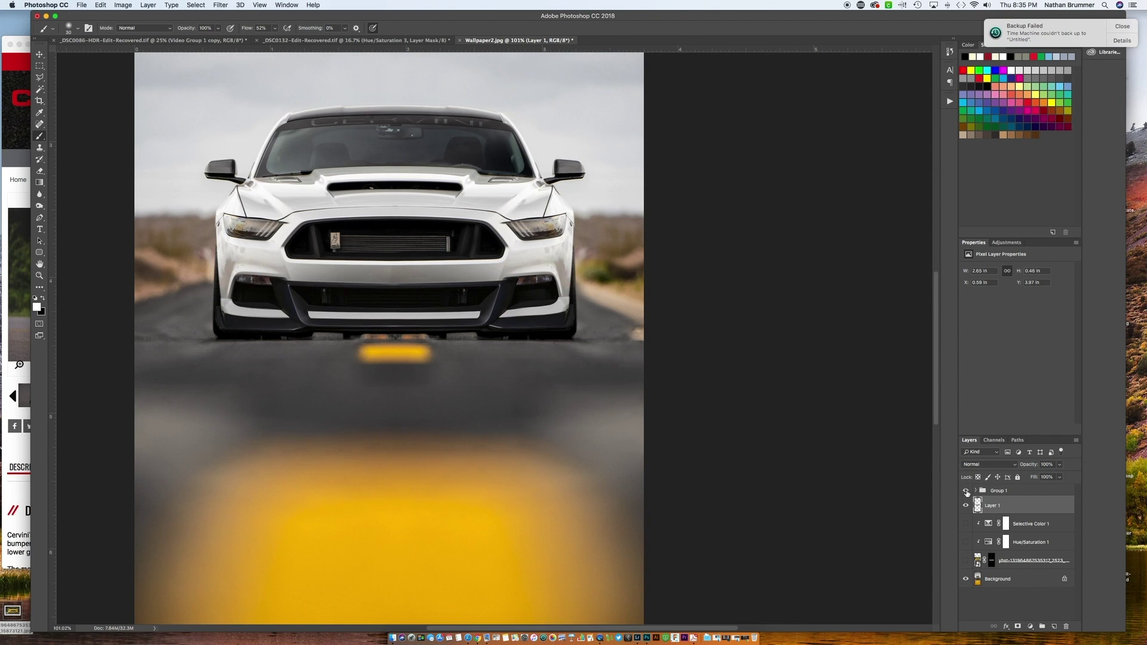
{"action": "left_click", "coordinate": [1004, 490]}
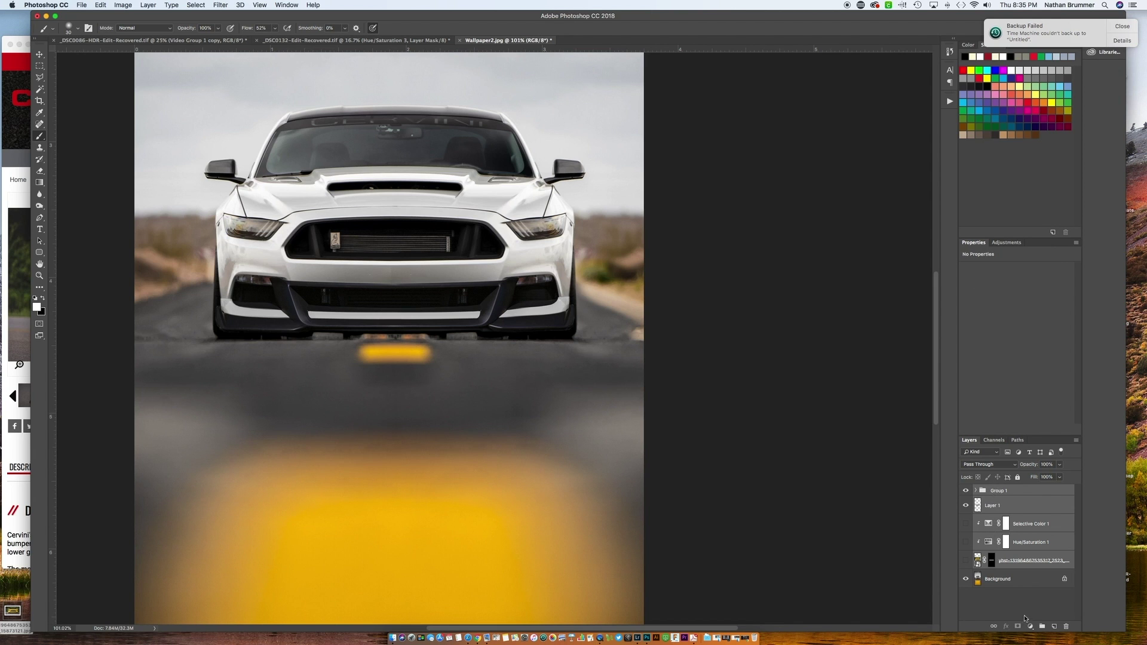
{"action": "left_click", "coordinate": [1042, 627]}
Step: Fit the wallpaper in the window and toggle Group 2 to compare before and after
{"action": "key", "text": "super+0"}
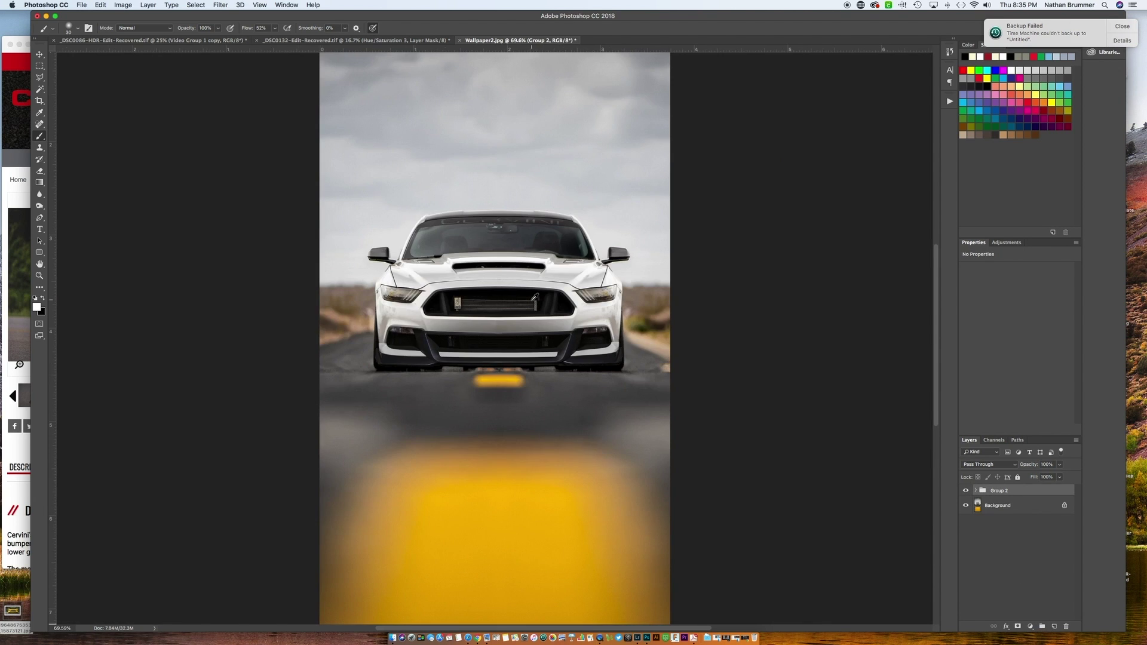
{"action": "left_click", "coordinate": [966, 490]}
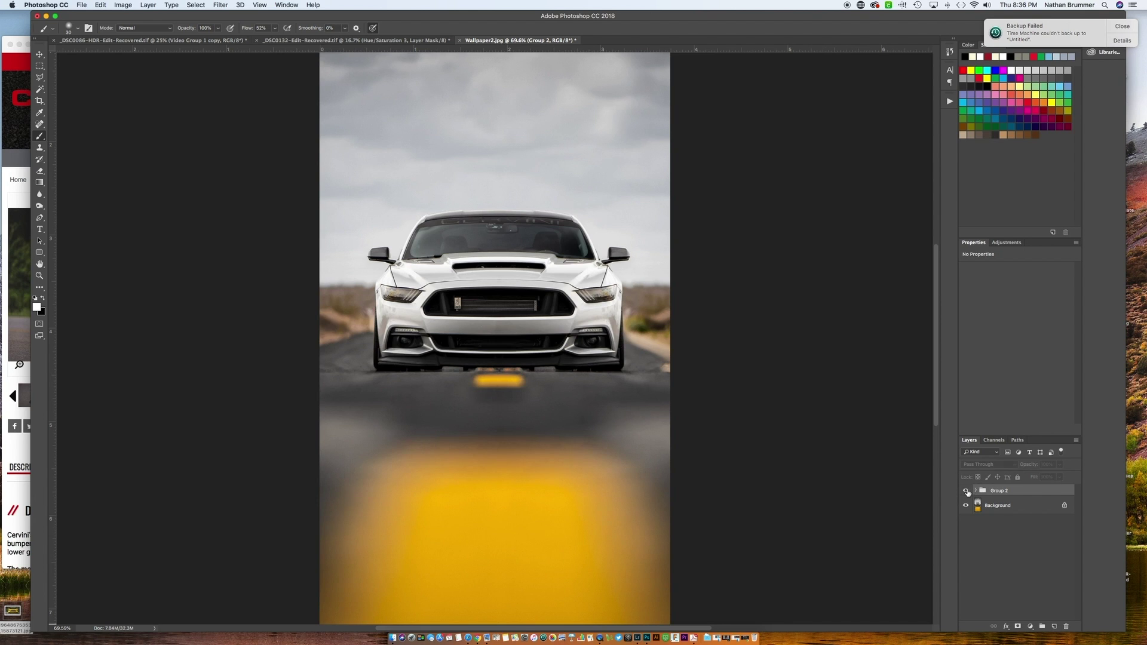
{"action": "left_click", "coordinate": [966, 491]}
{"action": "left_click", "coordinate": [965, 491]}
{"action": "left_click", "coordinate": [966, 491]}
{"action": "left_click", "coordinate": [966, 491]}
{"action": "left_click", "coordinate": [966, 491]}
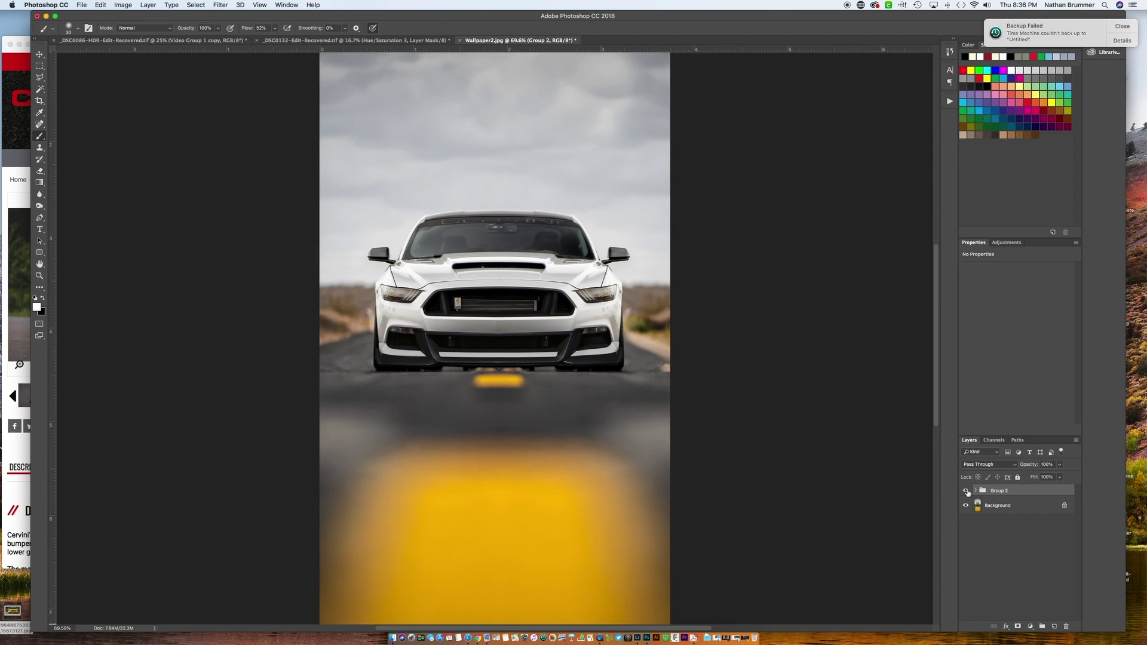
{"action": "scroll", "coordinate": [519, 353], "scroll_direction": "down", "scroll_amount": 5}
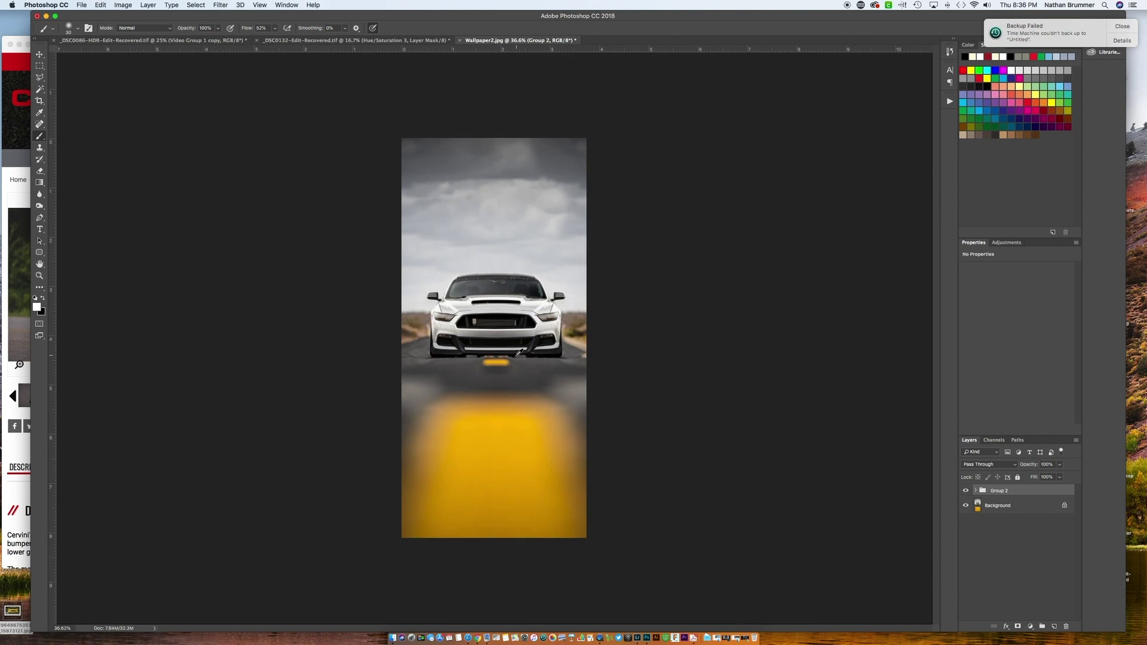
{"action": "scroll", "coordinate": [519, 352], "scroll_direction": "up", "scroll_amount": 5}
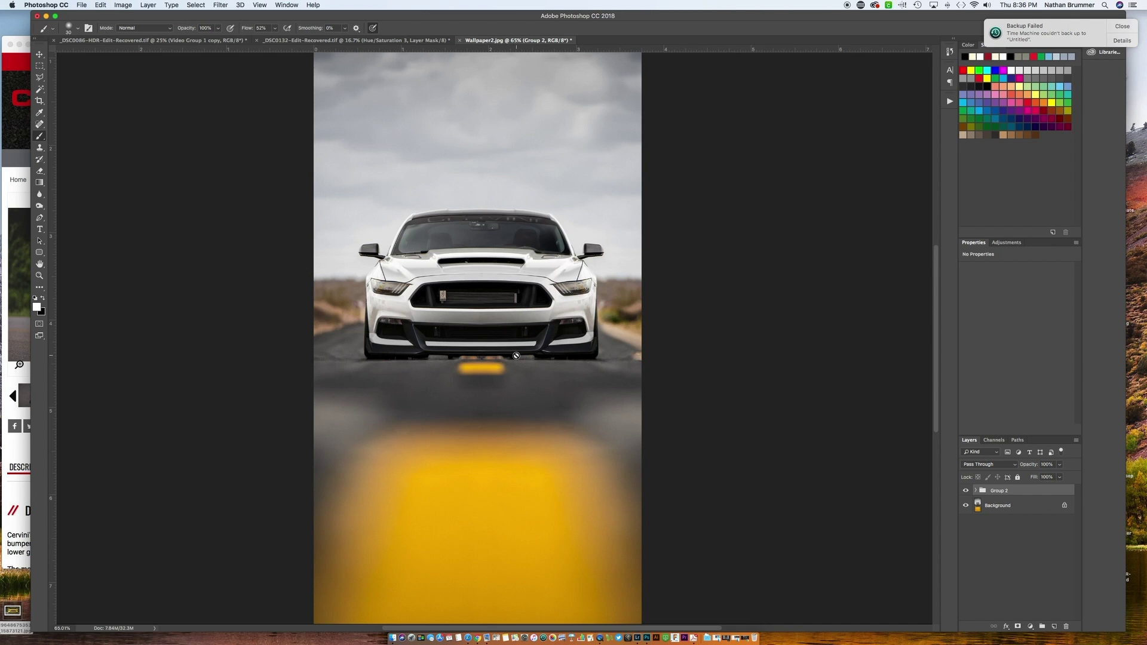